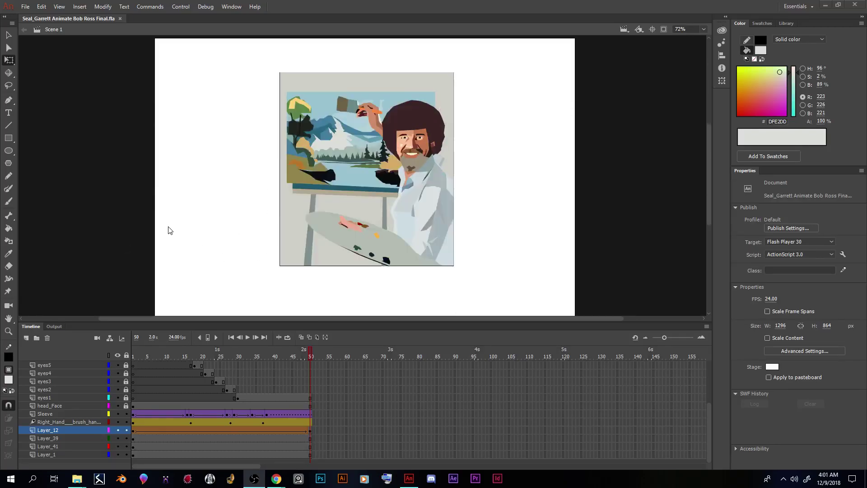
{"action": "left_click", "coordinate": [8, 35]}
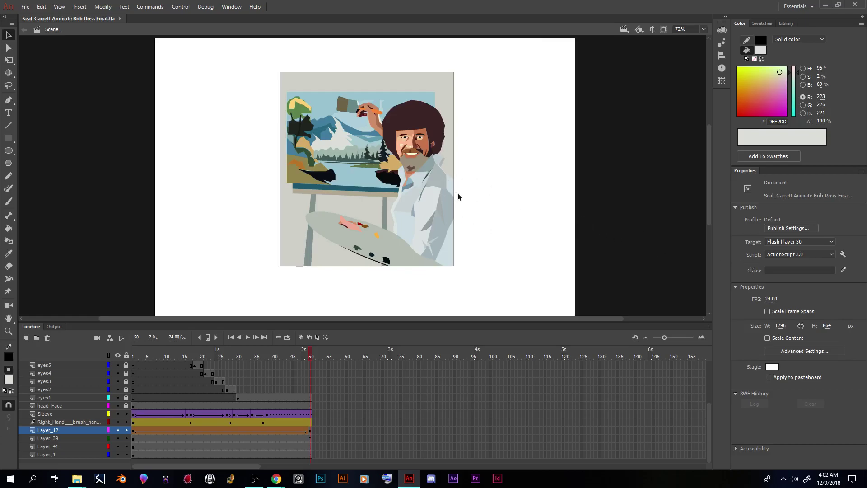
{"action": "scroll", "coordinate": [515, 208], "scroll_direction": "up", "scroll_amount": 2}
{"action": "scroll", "coordinate": [515, 207], "scroll_direction": "down", "scroll_amount": 4}
{"action": "scroll", "coordinate": [514, 209], "scroll_direction": "up", "scroll_amount": 2}
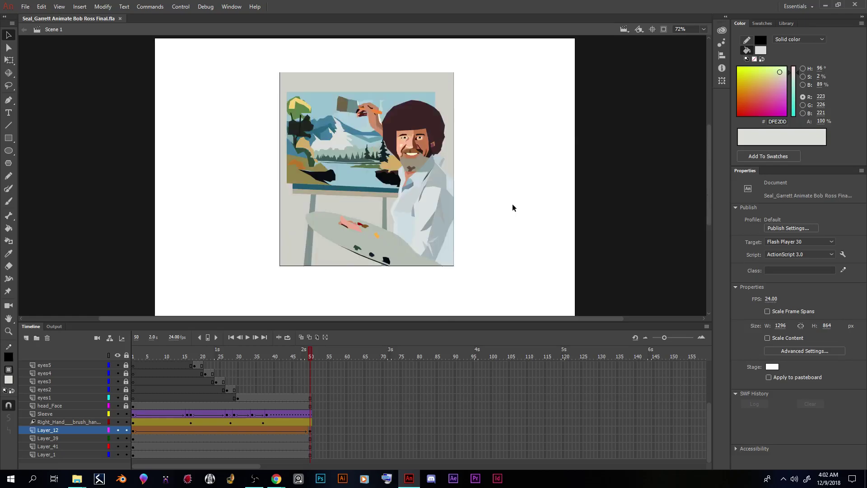
{"action": "key", "text": "ctrl+minus"}
{"action": "key", "text": "ctrl+equal"}
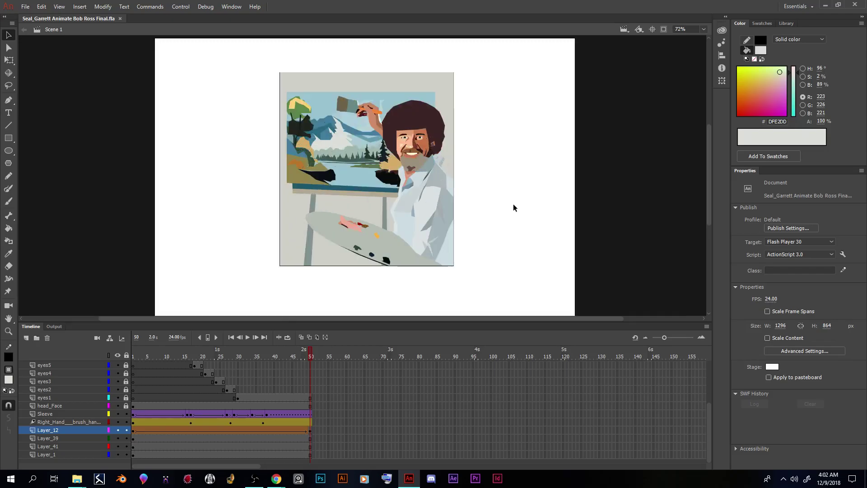
{"action": "key", "text": "ctrl+minus"}
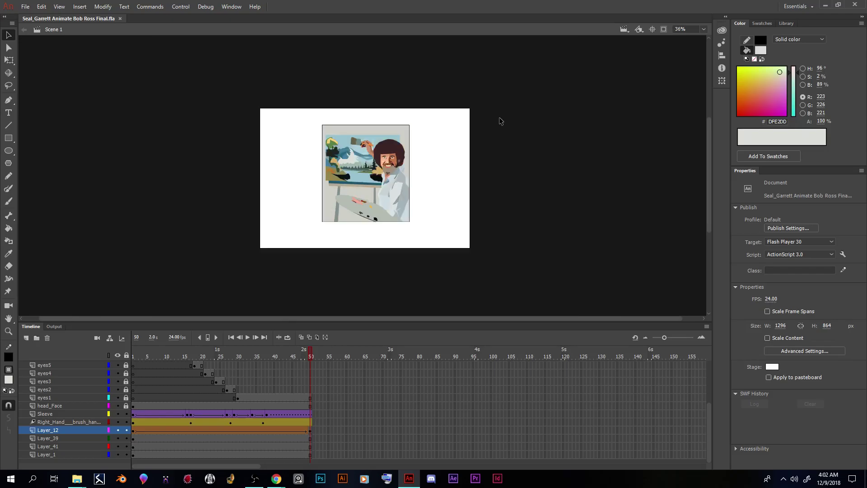
{"action": "left_click", "coordinate": [8, 60]}
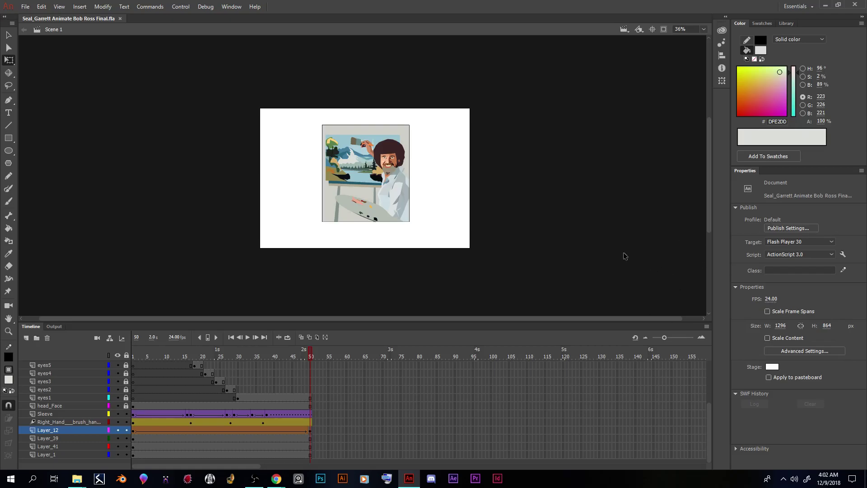
{"action": "left_click", "coordinate": [8, 39]}
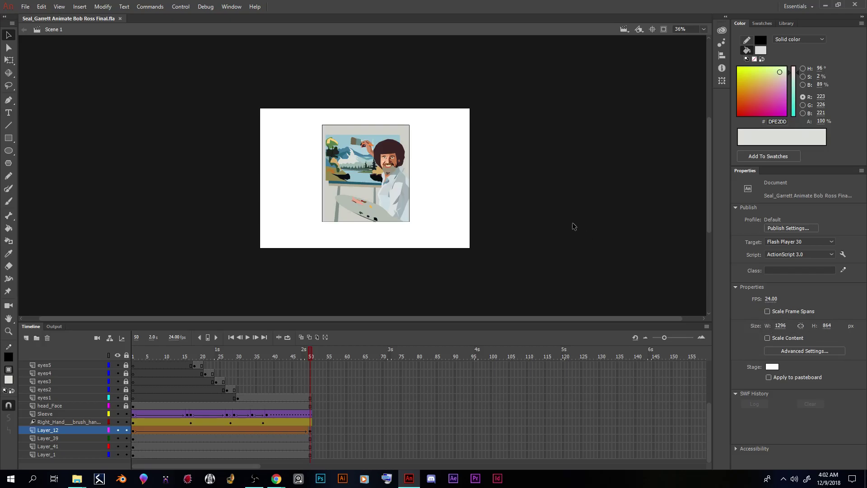
Resize the document stage to the size of the background rectangle, 536 px wide and 595.9 px high
{"action": "left_click", "coordinate": [329, 207]}
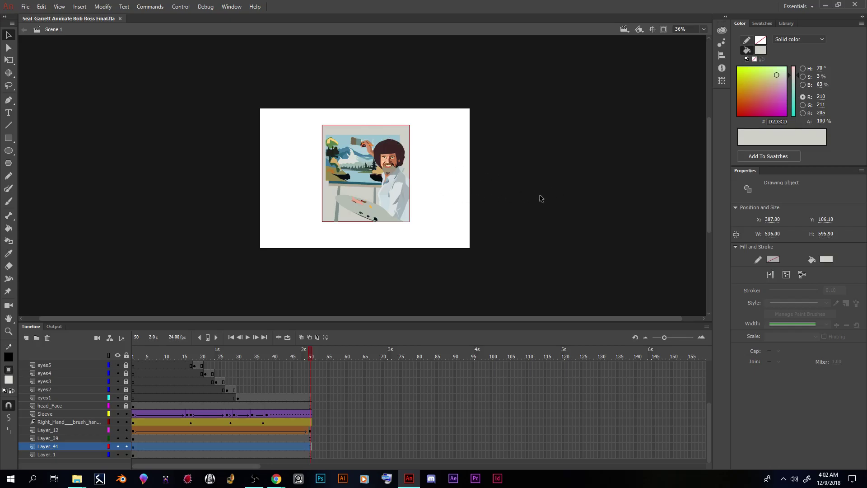
{"action": "left_click", "coordinate": [555, 202]}
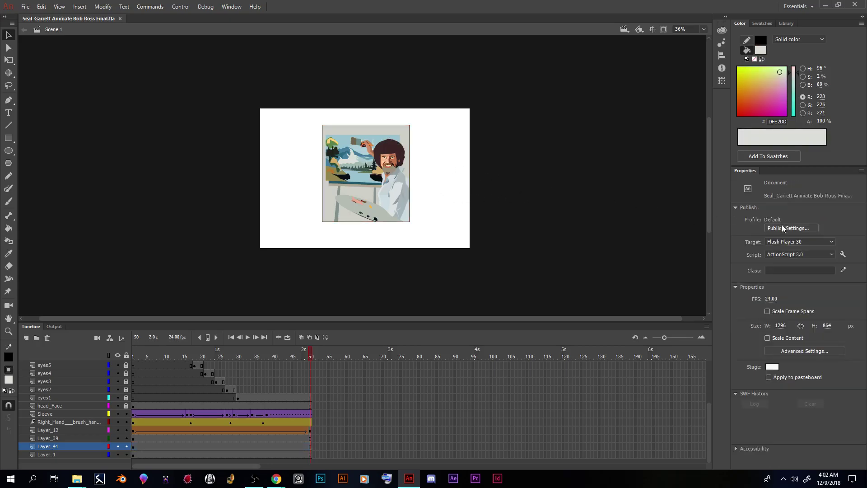
{"action": "left_click", "coordinate": [783, 324]}
{"action": "type", "text": "5"}
{"action": "type", "text": "30"}
{"action": "key", "text": "Tab"}
{"action": "type", "text": "595"}
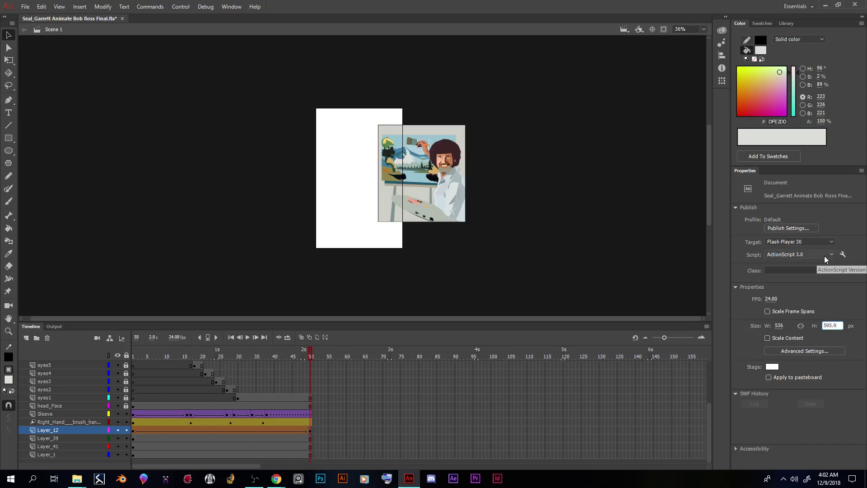
{"action": "key", "text": "Return"}
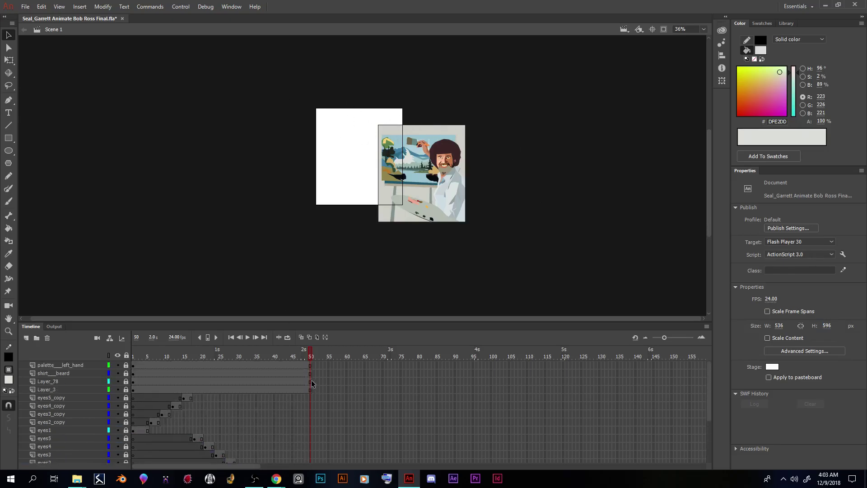
Enable Edit Multiple Frames and extend its marker range across the whole animation, frames 1 to 50
{"action": "left_click_drag", "start_coordinate": [285, 321], "coordinate": [287, 238]}
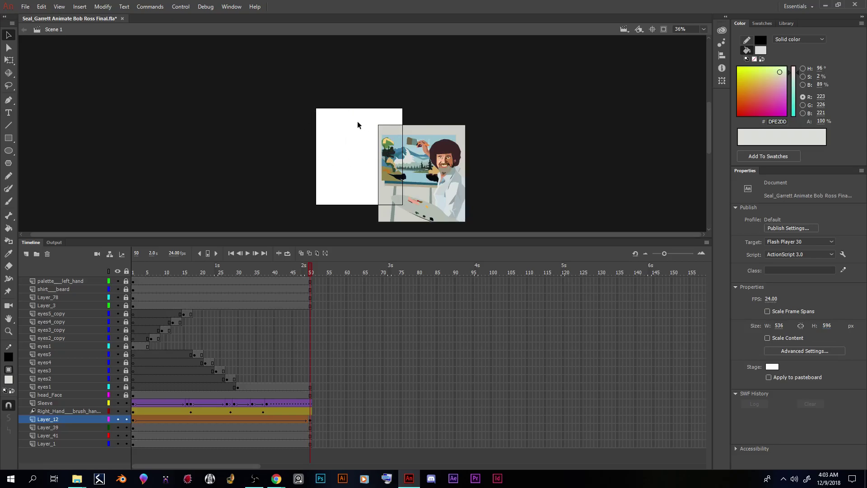
{"action": "left_click", "coordinate": [317, 254]}
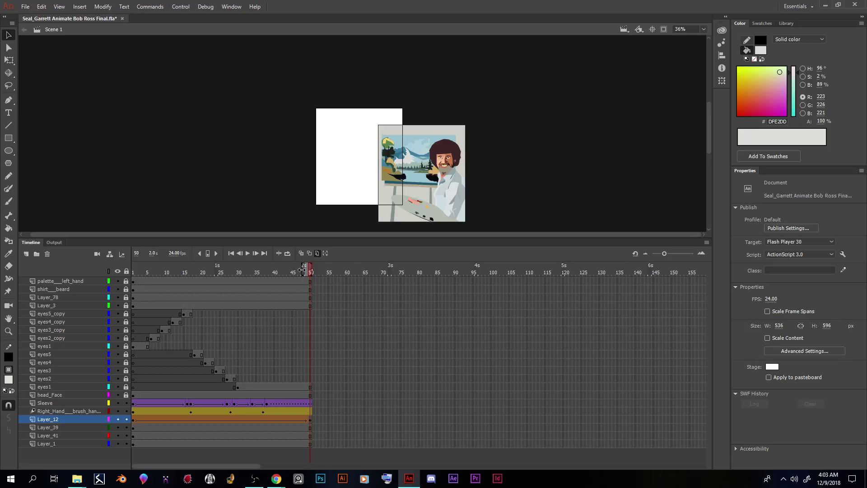
{"action": "left_click_drag", "start_coordinate": [302, 267], "coordinate": [127, 260]}
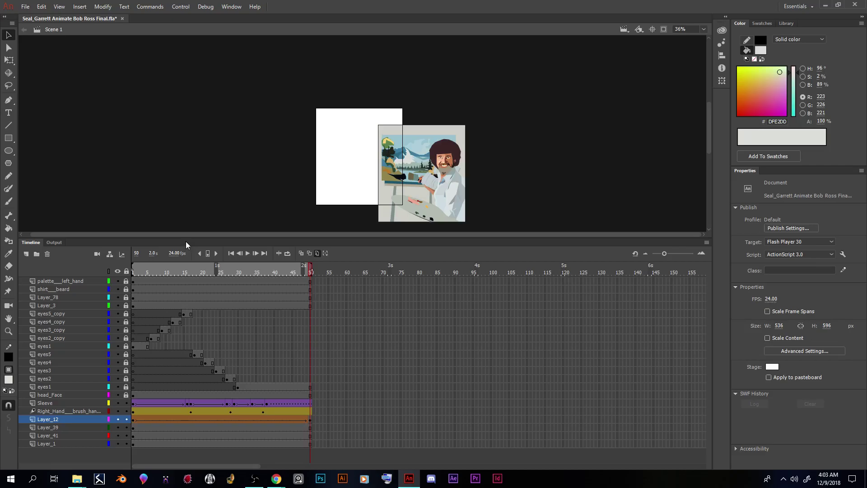
{"action": "left_click", "coordinate": [327, 254]}
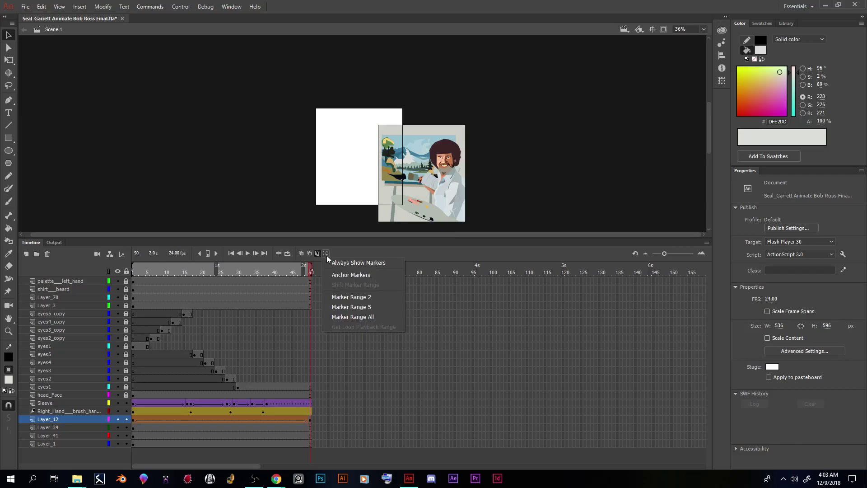
{"action": "left_click", "coordinate": [357, 275]}
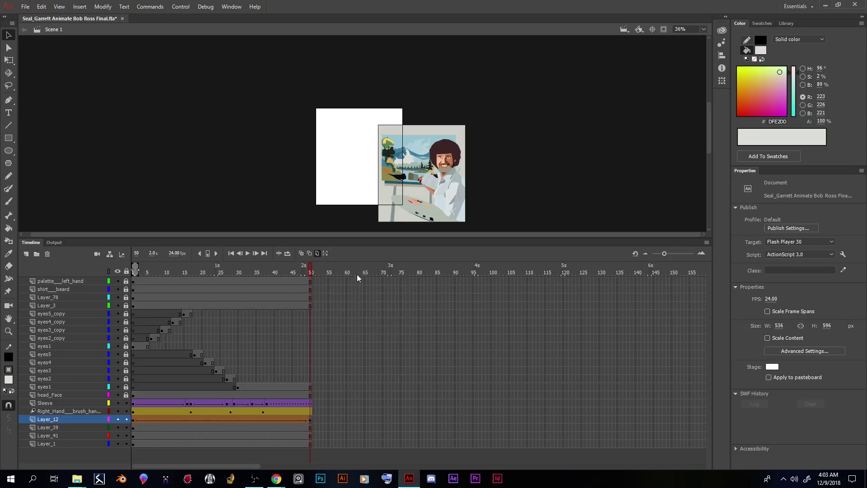
{"action": "left_click", "coordinate": [326, 254]}
{"action": "mouse_move", "coordinate": [141, 270]}
{"action": "left_mouse_down"}
{"action": "mouse_move", "coordinate": [341, 279]}
{"action": "mouse_move", "coordinate": [189, 267]}
{"action": "left_mouse_up"}
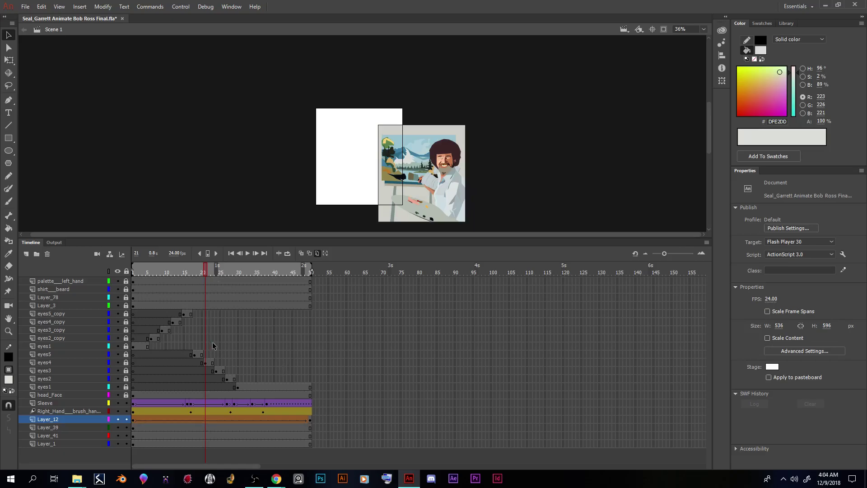
Unlock all layers and select every frame on all of them, from palette___left_hand down to Layer_1
{"action": "left_click", "coordinate": [127, 272]}
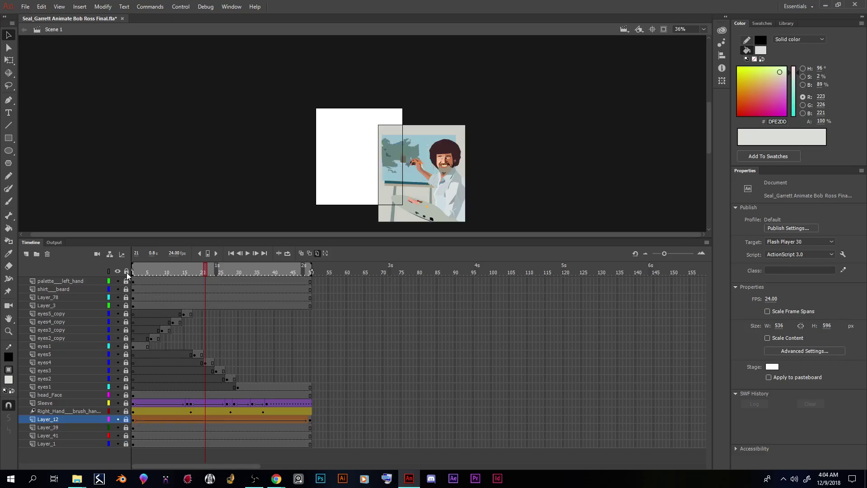
{"action": "left_click", "coordinate": [126, 272]}
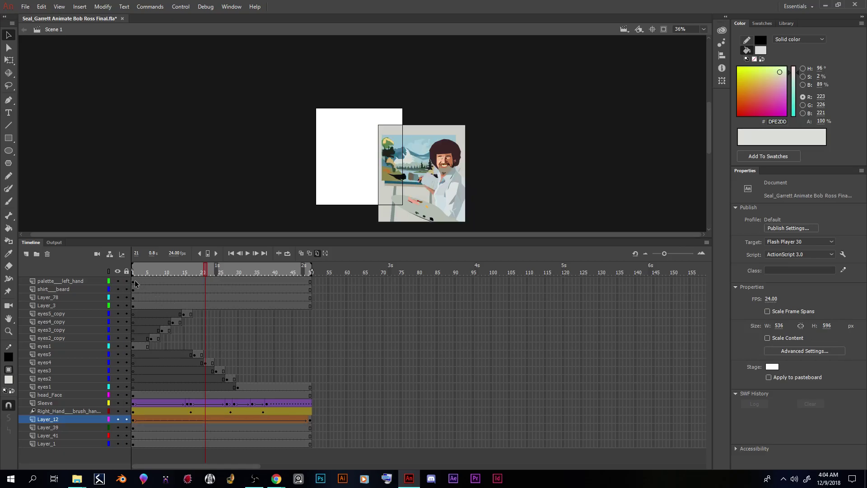
{"action": "left_click", "coordinate": [134, 282]}
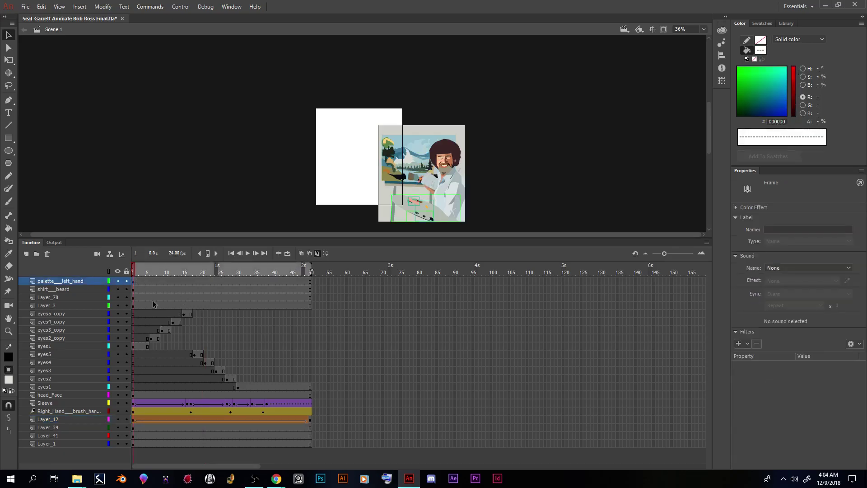
{"action": "left_click", "coordinate": [310, 446], "text": "shift"}
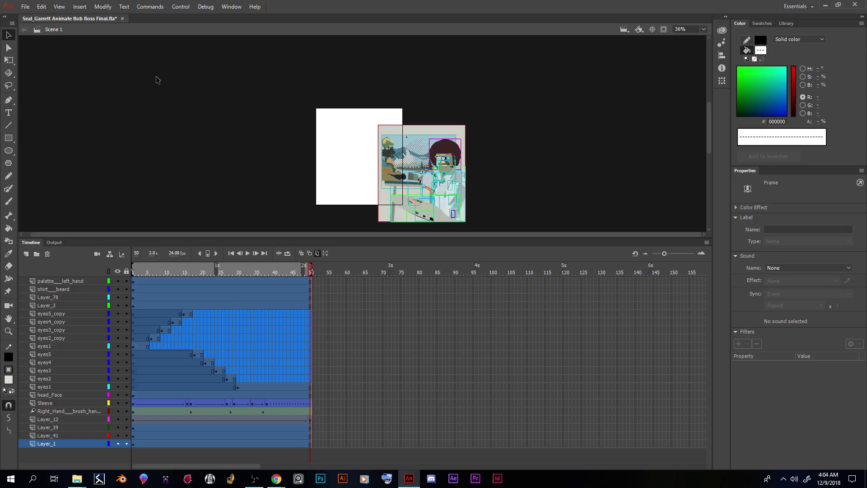
Move the selected artwork of all frames onto the stage so the background rectangle lines up with the stage edges
{"action": "left_click_drag", "start_coordinate": [420, 169], "coordinate": [356, 151]}
{"action": "key", "text": "ctrl+="}
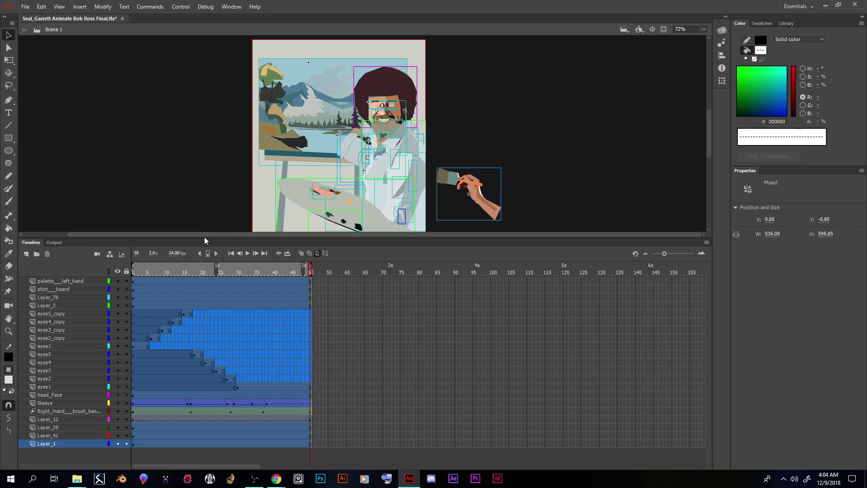
{"action": "left_click_drag", "start_coordinate": [204, 239], "coordinate": [206, 194]}
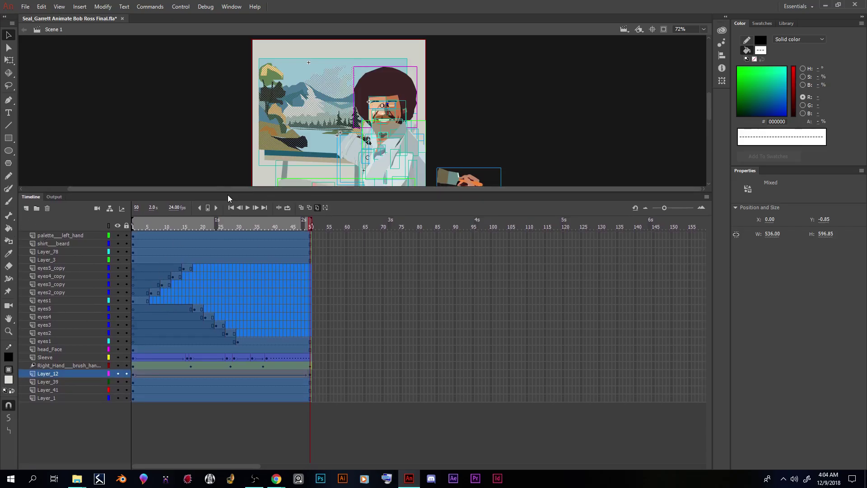
{"action": "left_click_drag", "start_coordinate": [227, 193], "coordinate": [228, 281]}
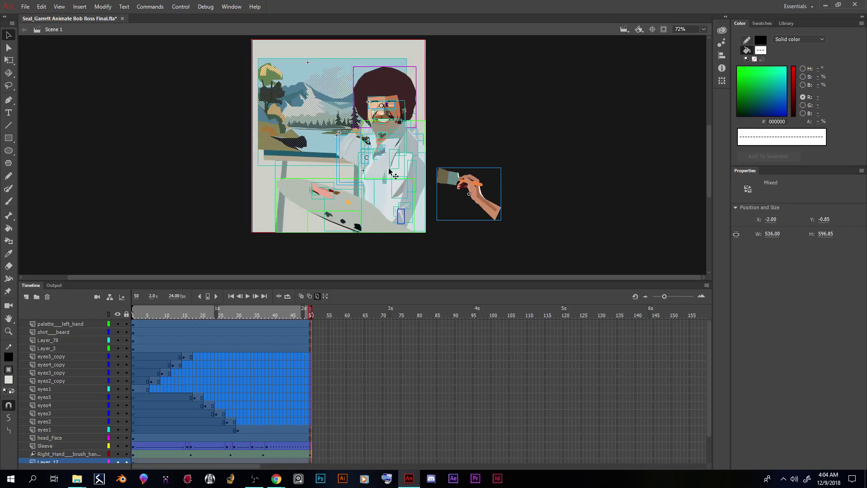
{"action": "key", "text": "Right"}
{"action": "key", "text": "Down"}
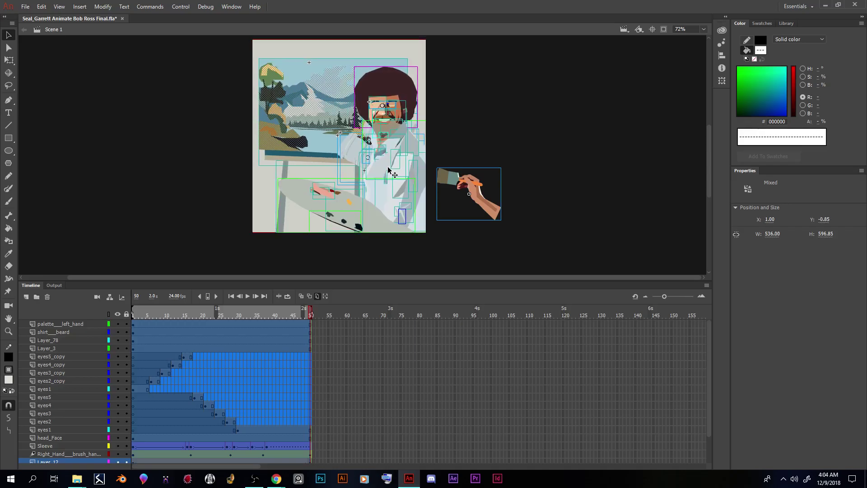
{"action": "left_click", "coordinate": [468, 139]}
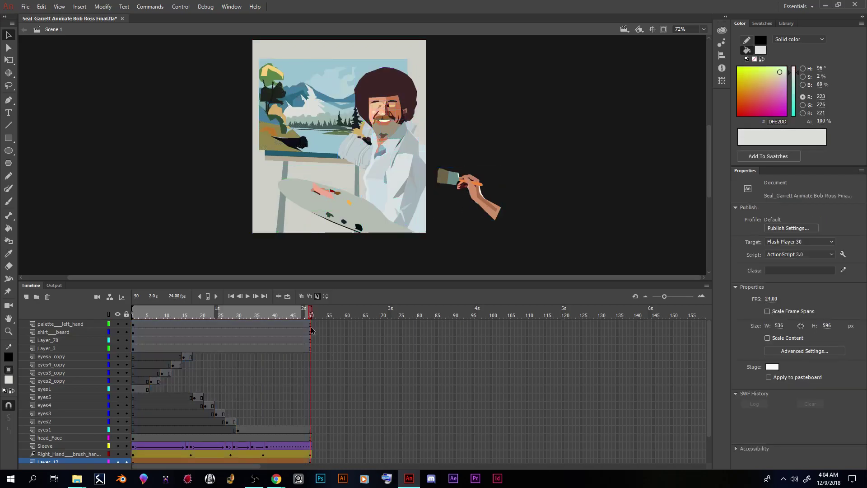
Try to move the brush hand back beside the sleeve at frame 50 of its motion tween
{"action": "left_click", "coordinate": [319, 296]}
{"action": "scroll", "coordinate": [193, 404], "scroll_direction": "down", "scroll_amount": 4}
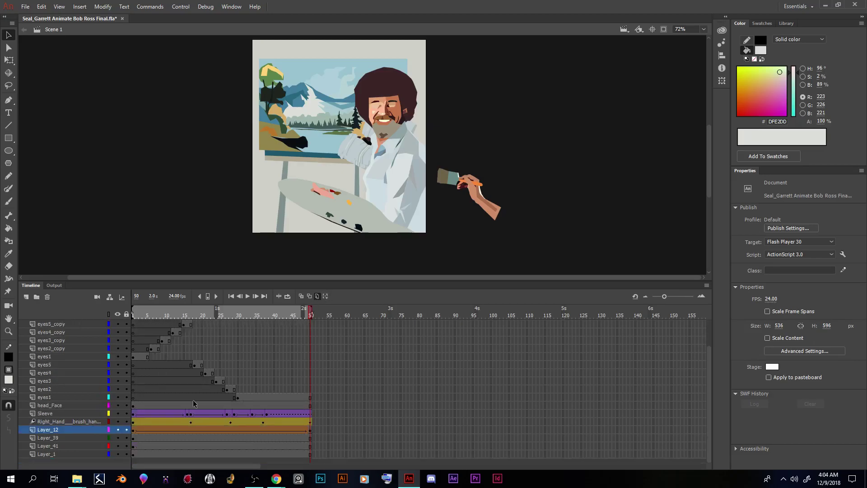
{"action": "left_click", "coordinate": [134, 422]}
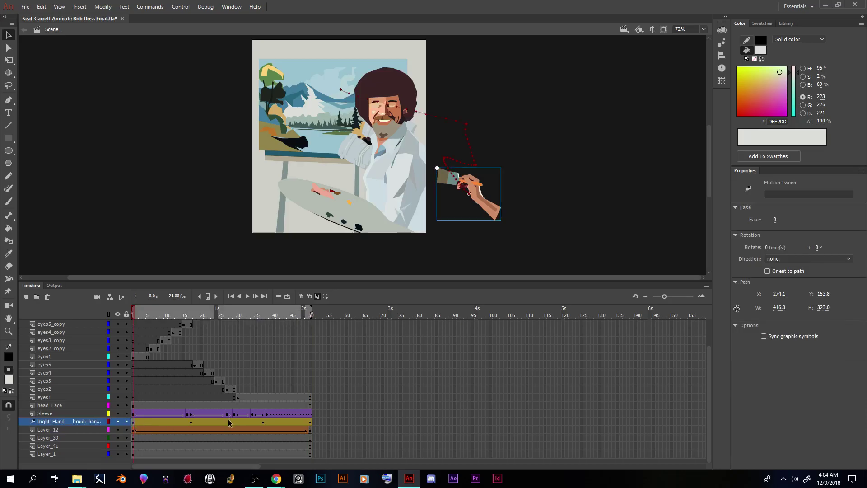
{"action": "left_click", "coordinate": [311, 425]}
{"action": "mouse_move", "coordinate": [470, 192]}
{"action": "left_mouse_down"}
{"action": "mouse_move", "coordinate": [438, 179]}
{"action": "mouse_move", "coordinate": [397, 131]}
{"action": "mouse_move", "coordinate": [317, 123]}
{"action": "left_mouse_up"}
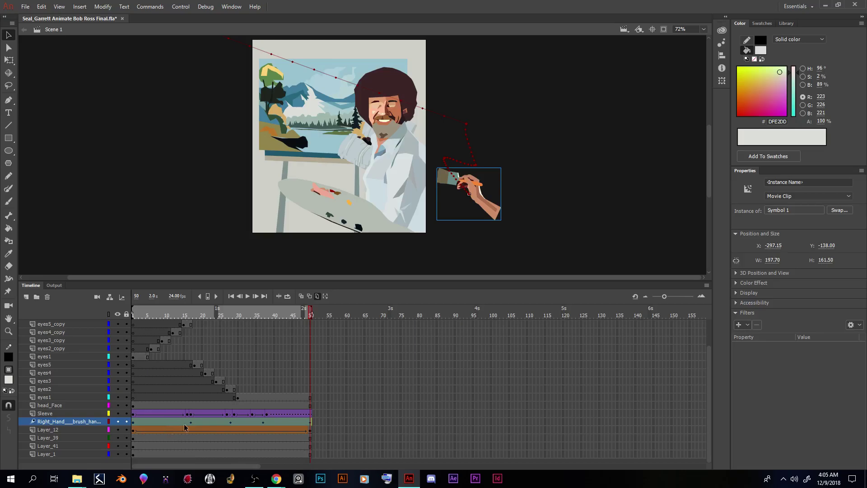
Remove the motion tween from the right-hand brush layer and place the hand against the end of the rolled-up sleeve
{"action": "right_click", "coordinate": [279, 425]}
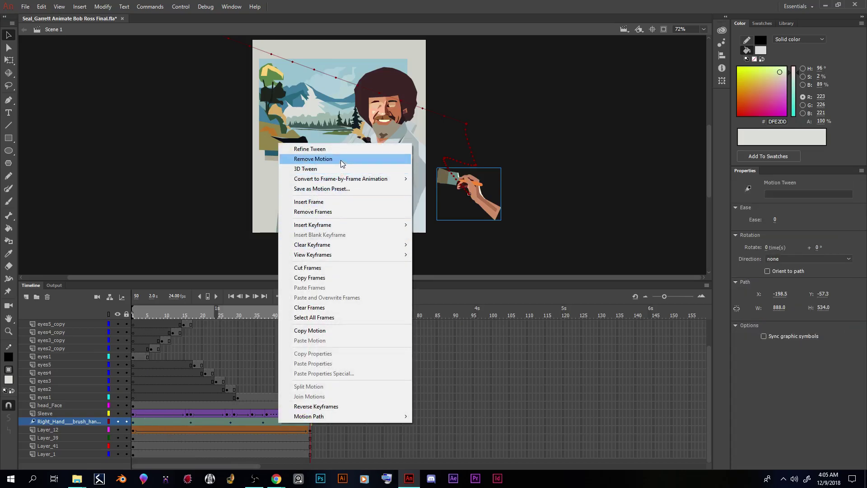
{"action": "left_click", "coordinate": [314, 159]}
{"action": "mouse_move", "coordinate": [482, 202]}
{"action": "left_mouse_down"}
{"action": "mouse_move", "coordinate": [396, 151]}
{"action": "mouse_move", "coordinate": [326, 131]}
{"action": "left_mouse_up"}
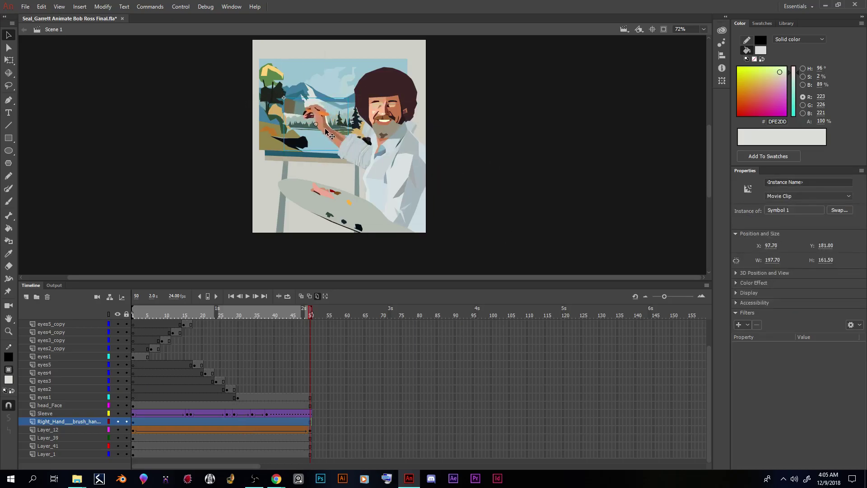
{"action": "key", "text": "Left"}
{"action": "key", "text": "Left"}
Play the animation from the first frame to check the repositioned artwork
{"action": "left_click", "coordinate": [248, 427]}
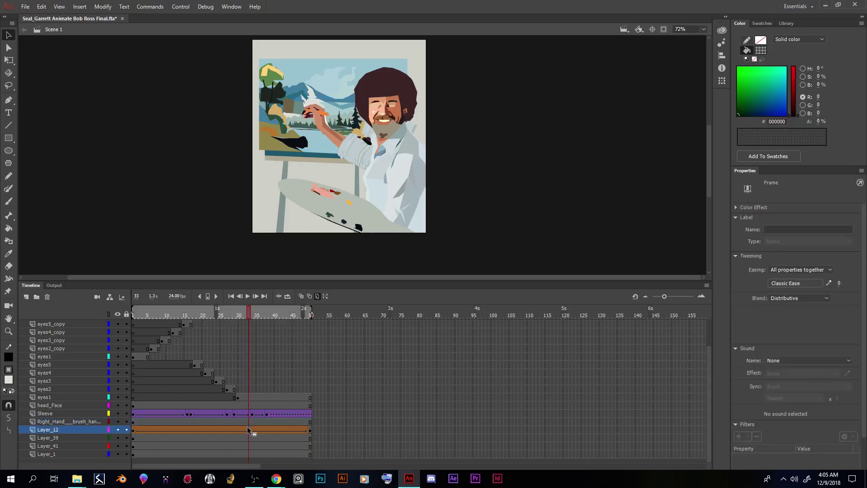
{"action": "left_click_drag", "start_coordinate": [249, 314], "coordinate": [137, 313]}
{"action": "left_click", "coordinate": [247, 296]}
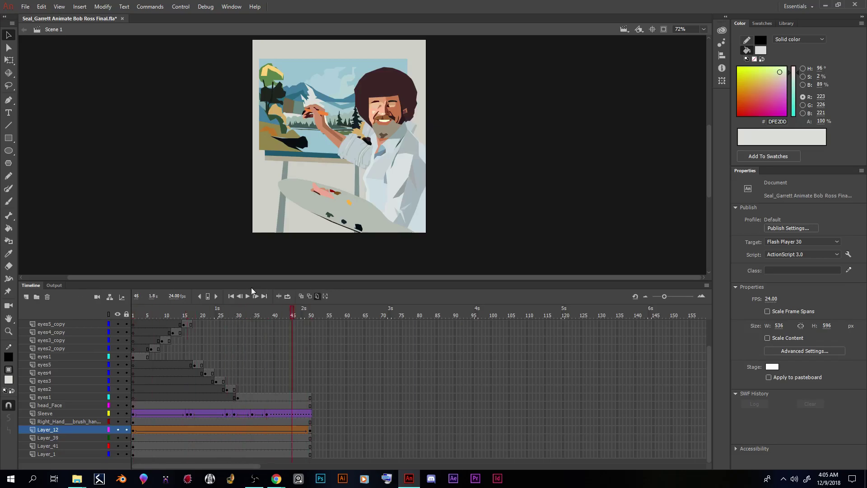
{"action": "left_click", "coordinate": [287, 296]}
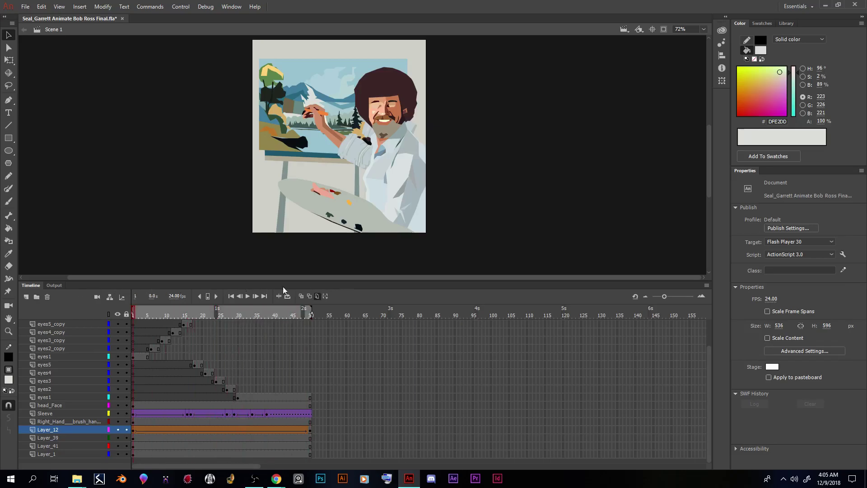
Turn off Edit Multiple Frames, replay the animation, and return the playhead to frame 1
{"action": "left_click", "coordinate": [315, 297]}
{"action": "left_click_drag", "start_coordinate": [158, 314], "coordinate": [133, 313]}
{"action": "key", "text": "Return"}
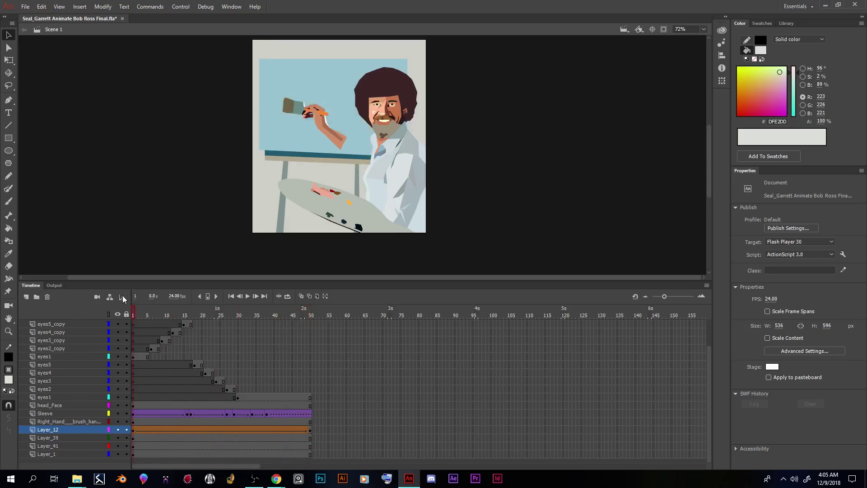
{"action": "mouse_move", "coordinate": [248, 319]}
{"action": "left_mouse_down"}
{"action": "mouse_move", "coordinate": [97, 313]}
{"action": "mouse_move", "coordinate": [348, 323]}
{"action": "mouse_move", "coordinate": [98, 308]}
{"action": "mouse_move", "coordinate": [299, 319]}
{"action": "mouse_move", "coordinate": [212, 314]}
{"action": "mouse_move", "coordinate": [220, 316]}
{"action": "mouse_move", "coordinate": [137, 317]}
{"action": "mouse_move", "coordinate": [280, 320]}
{"action": "mouse_move", "coordinate": [134, 324]}
{"action": "left_mouse_up"}
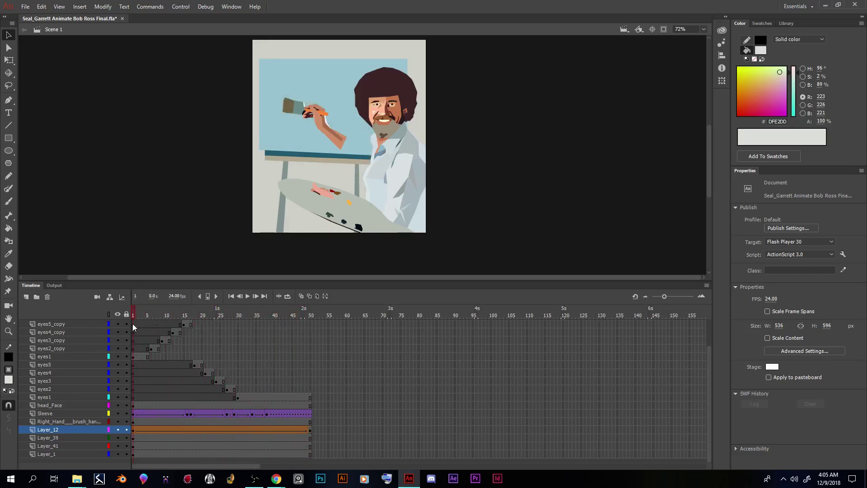
Remove the shape tween from Layer_12 and scrub the timeline to frame 50 to check its artwork
{"action": "left_click", "coordinate": [74, 431]}
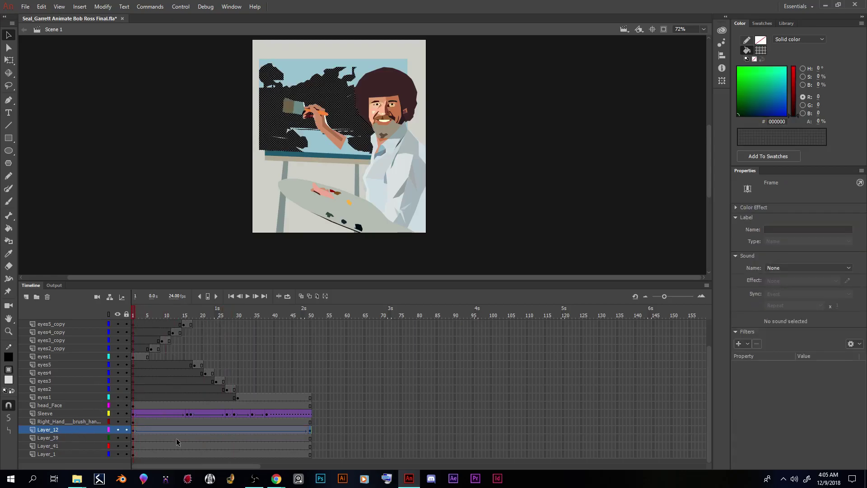
{"action": "left_click", "coordinate": [168, 430]}
{"action": "right_click", "coordinate": [167, 429]}
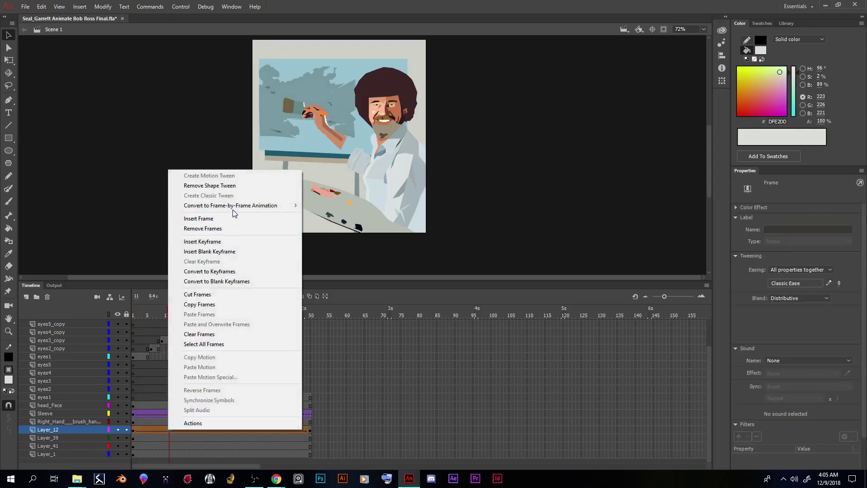
{"action": "left_click", "coordinate": [236, 189]}
{"action": "left_click_drag", "start_coordinate": [165, 310], "coordinate": [366, 326]}
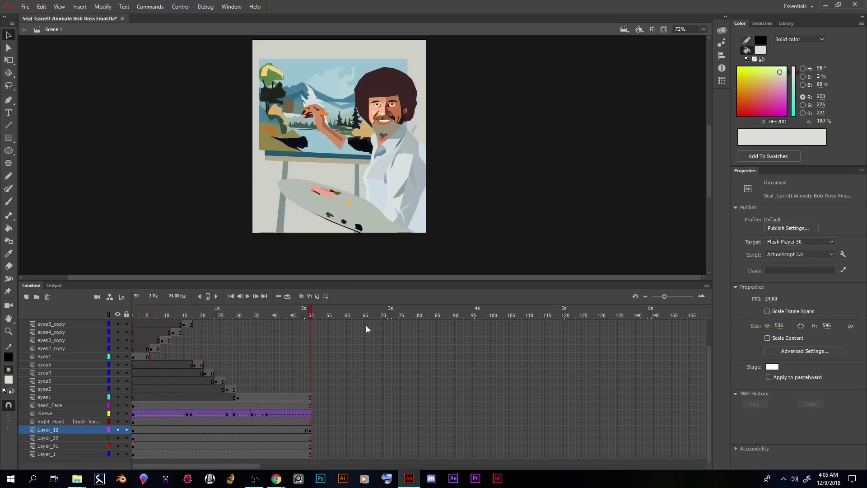
Remove the first 49 frames of Layer_12, the black silhouette span, keeping only the keyframe with the painted landscape
{"action": "left_click", "coordinate": [310, 430]}
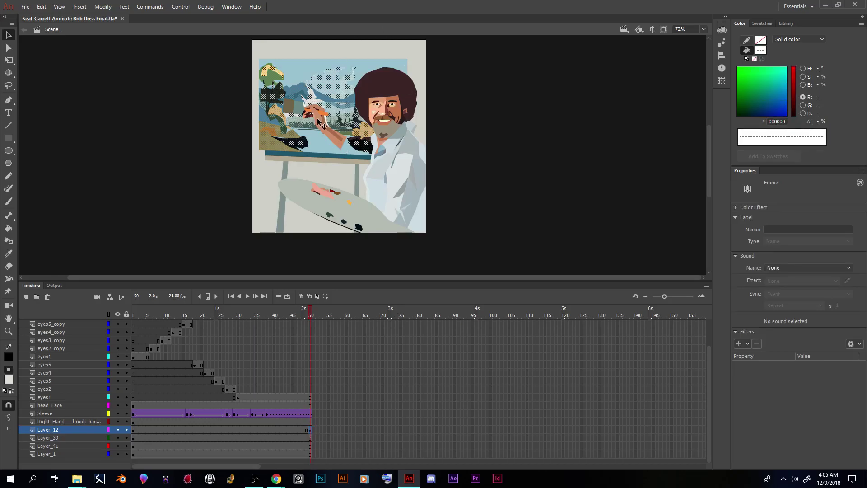
{"action": "key", "text": "ctrl+="}
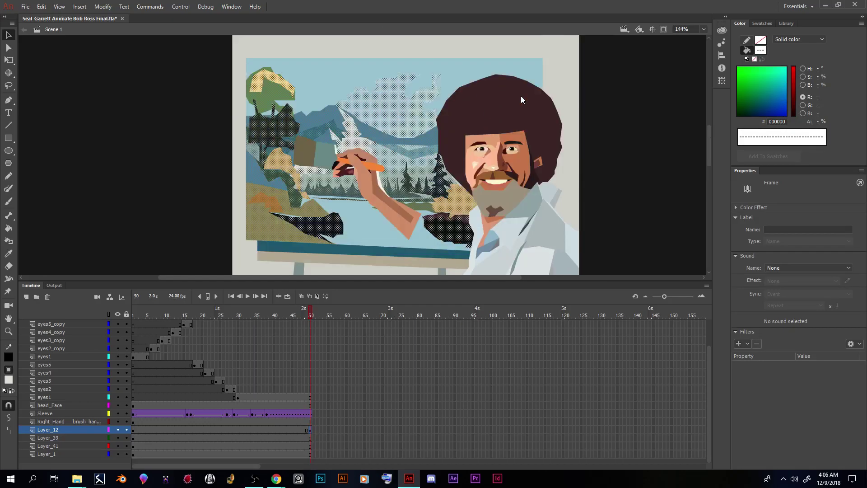
{"action": "left_click", "coordinate": [305, 430]}
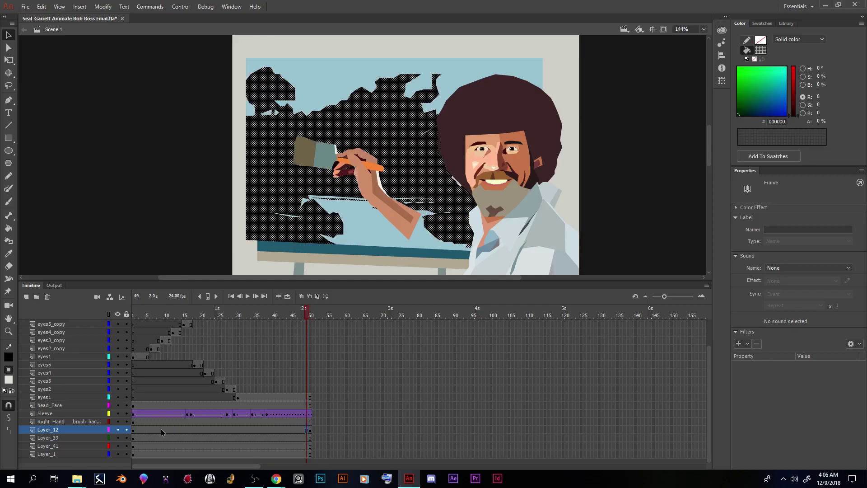
{"action": "left_click", "coordinate": [132, 432]}
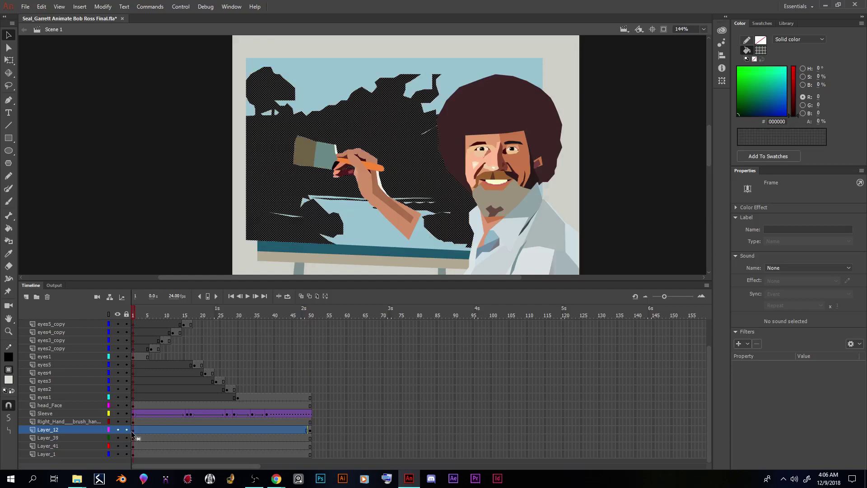
{"action": "right_click", "coordinate": [169, 430]}
{"action": "left_click", "coordinate": [218, 231]}
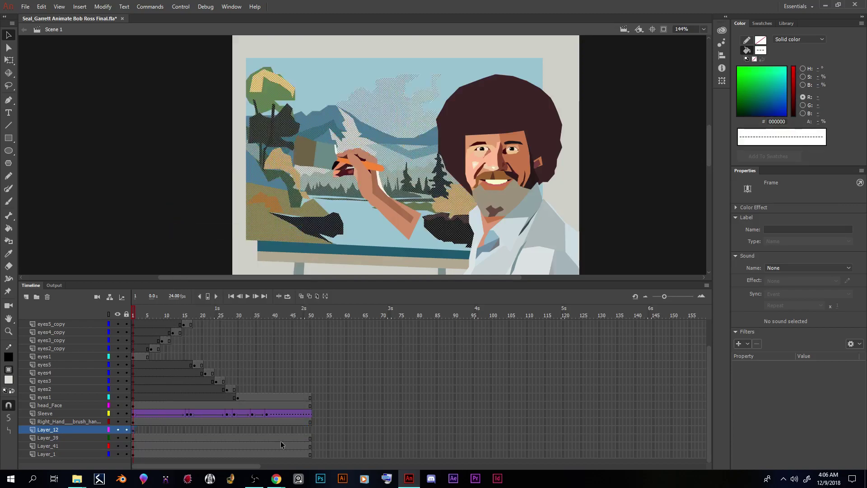
Insert frames on Layer_12 so the painted landscape extends to frame 50
{"action": "left_click", "coordinate": [311, 430]}
{"action": "right_click", "coordinate": [311, 429]}
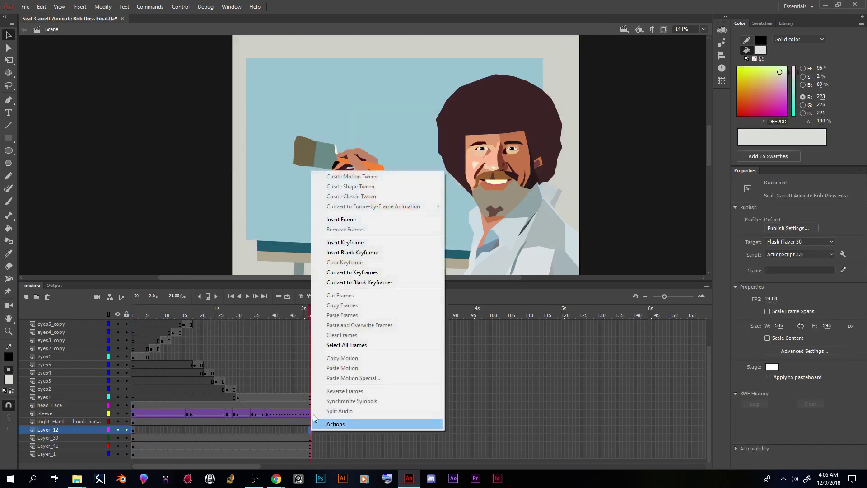
{"action": "left_click", "coordinate": [337, 220]}
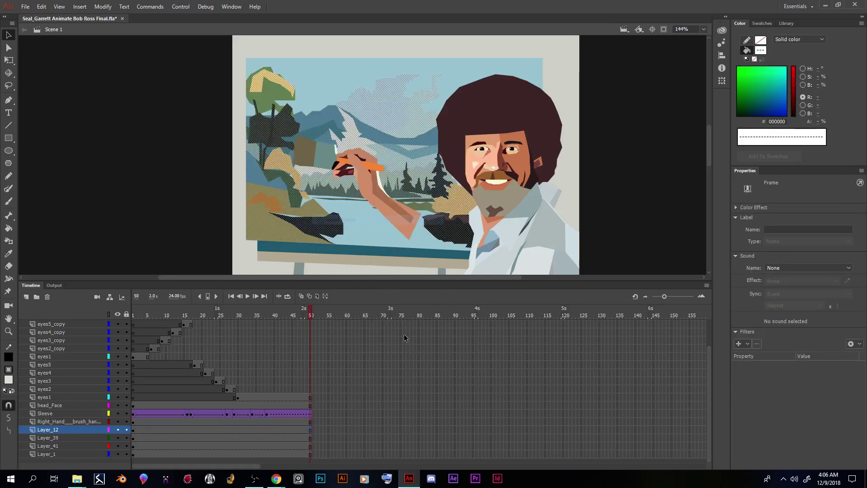
Rename Layer_12 to "background painting" and lock every layer except this one
{"action": "double_click", "coordinate": [49, 429]}
{"action": "type", "text": "background.p"}
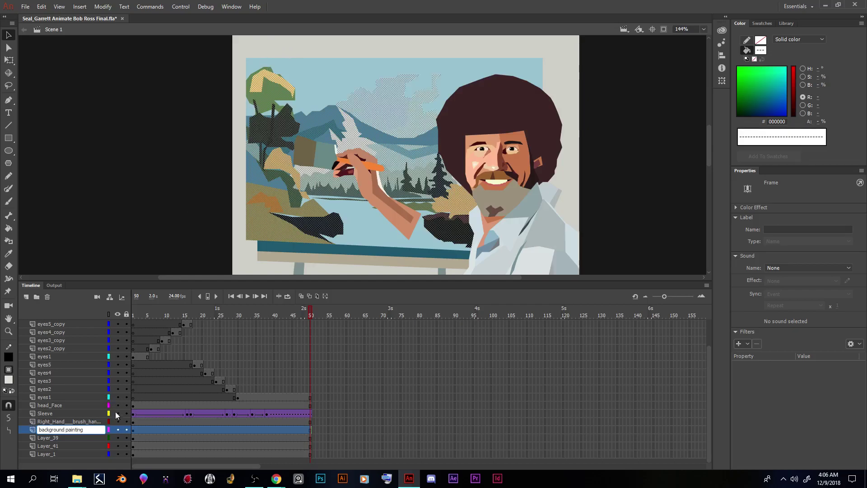
{"action": "left_click", "coordinate": [127, 315]}
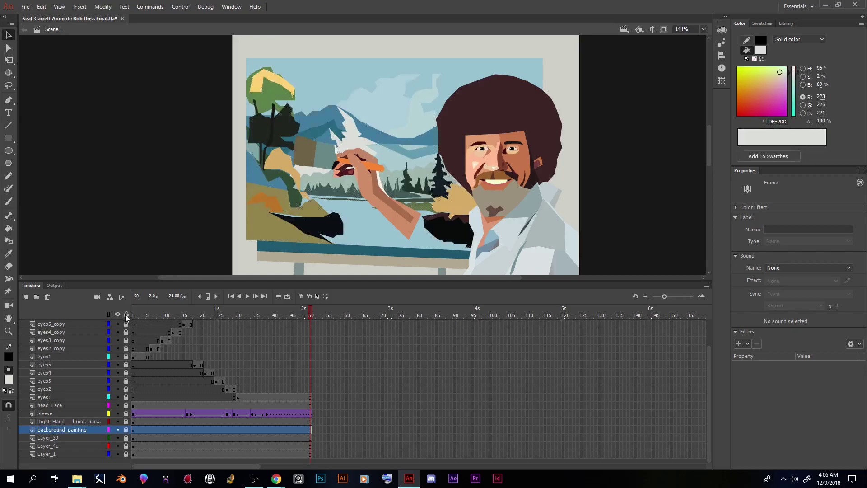
{"action": "left_click", "coordinate": [127, 430]}
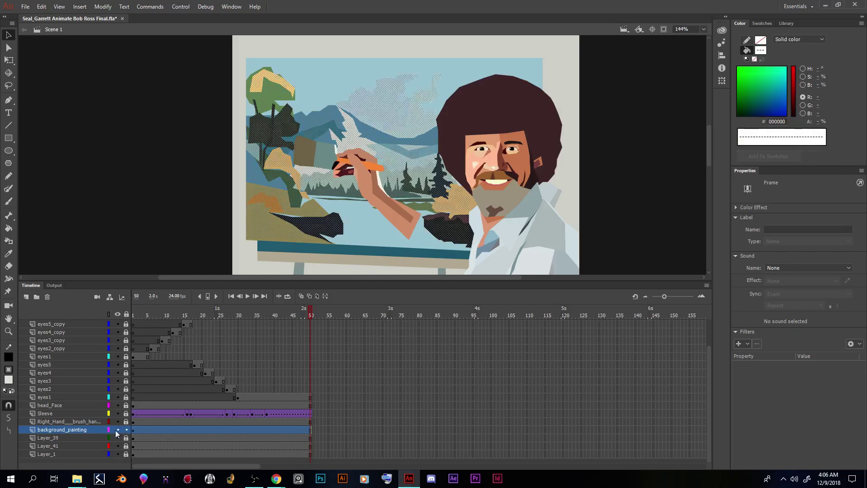
Examine on frame 1 which shapes of the painting can be selected separately, trying the dark foliage, the white snow and the pale forest
{"action": "left_click", "coordinate": [134, 430]}
{"action": "left_click", "coordinate": [171, 131]}
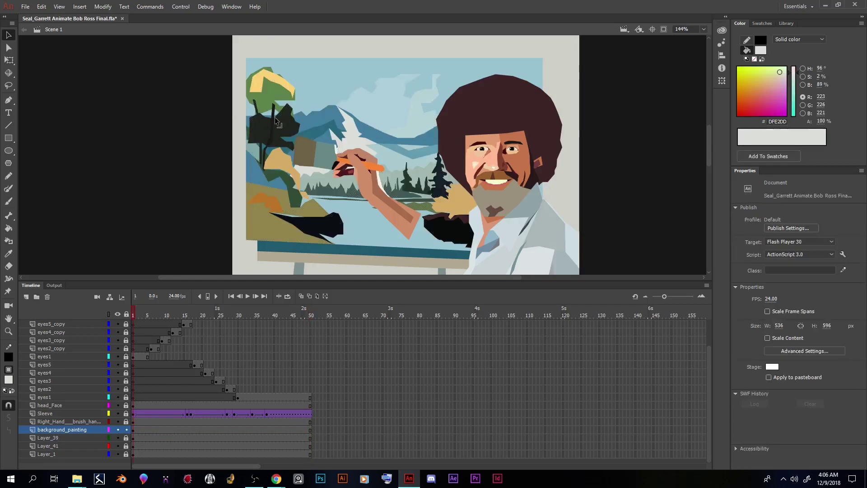
{"action": "left_click", "coordinate": [287, 132]}
{"action": "left_click", "coordinate": [264, 125], "text": "shift"}
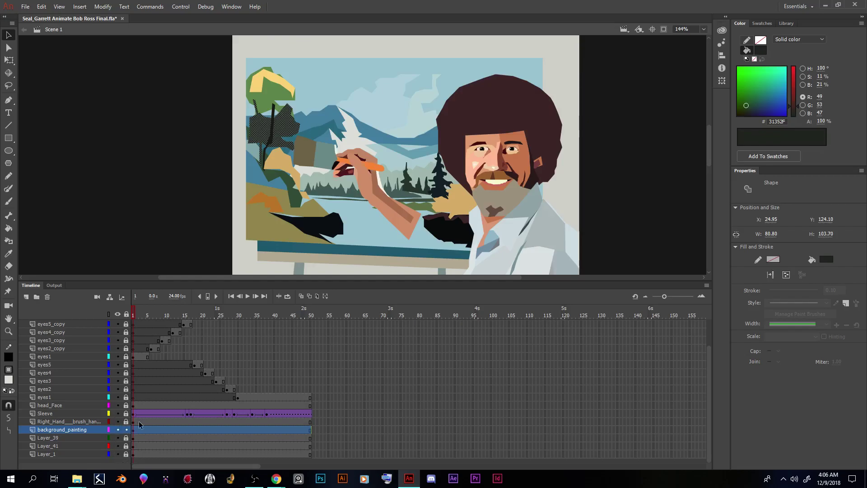
{"action": "left_click", "coordinate": [357, 141]}
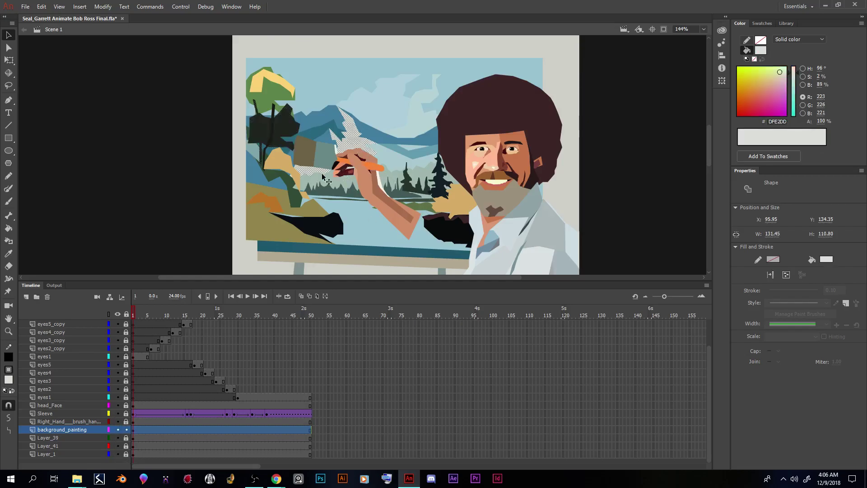
{"action": "left_click", "coordinate": [394, 176], "text": "shift"}
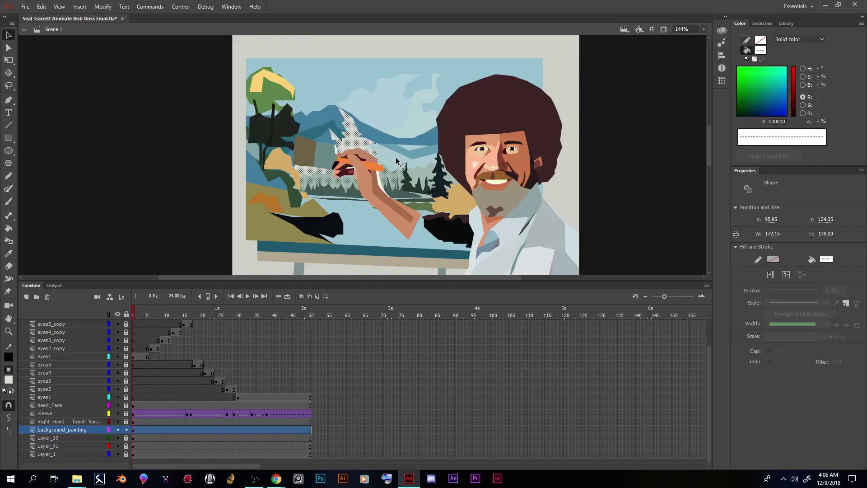
{"action": "left_click", "coordinate": [606, 122]}
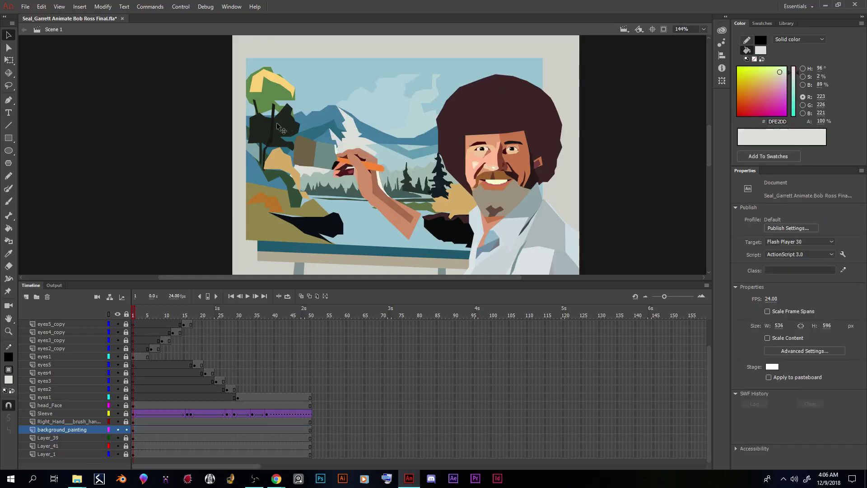
Move the white snow shape from background_painting, in the same position, onto a new layer above it named mountain_1
{"action": "left_click", "coordinate": [350, 137]}
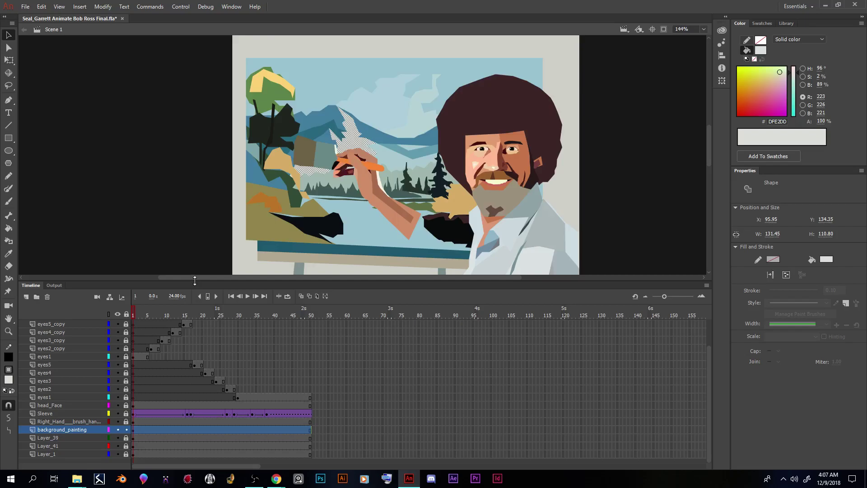
{"action": "left_click", "coordinate": [234, 246]}
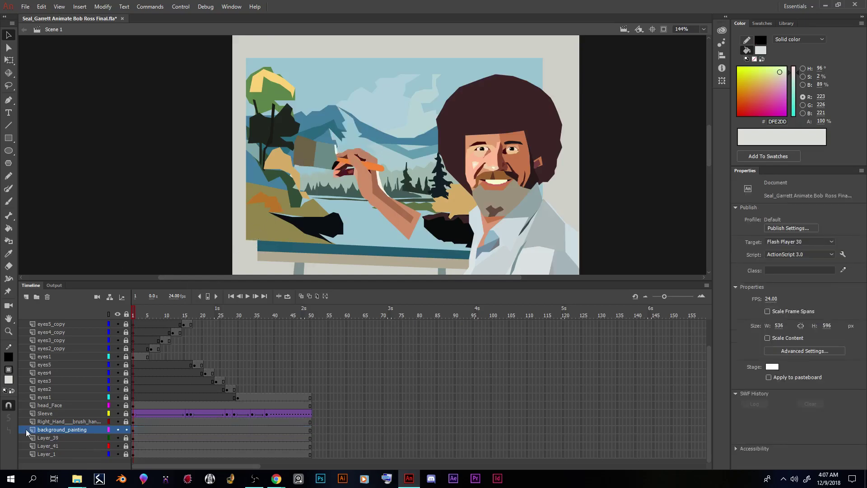
{"action": "left_click", "coordinate": [26, 297]}
{"action": "left_click", "coordinate": [45, 429]}
{"action": "double_click", "coordinate": [45, 429]}
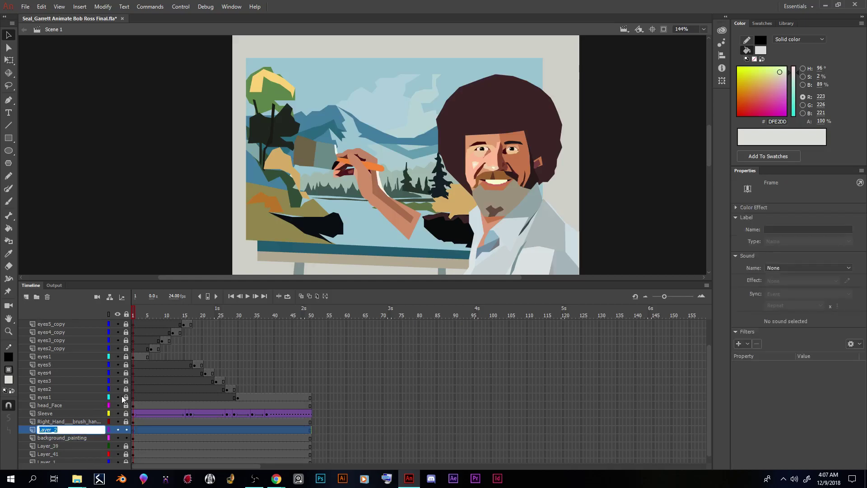
{"action": "type", "text": "moutna"}
{"action": "type", "text": "ntain_1"}
{"action": "key", "text": "Return"}
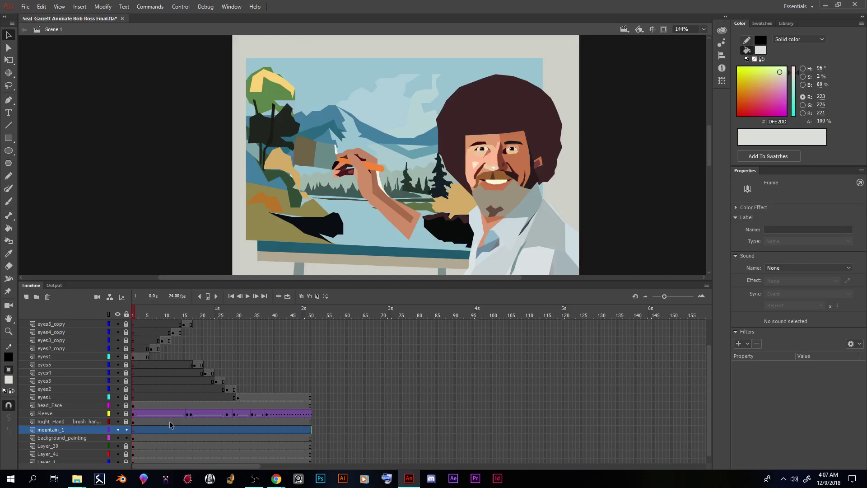
{"action": "key", "text": "ctrl+a"}
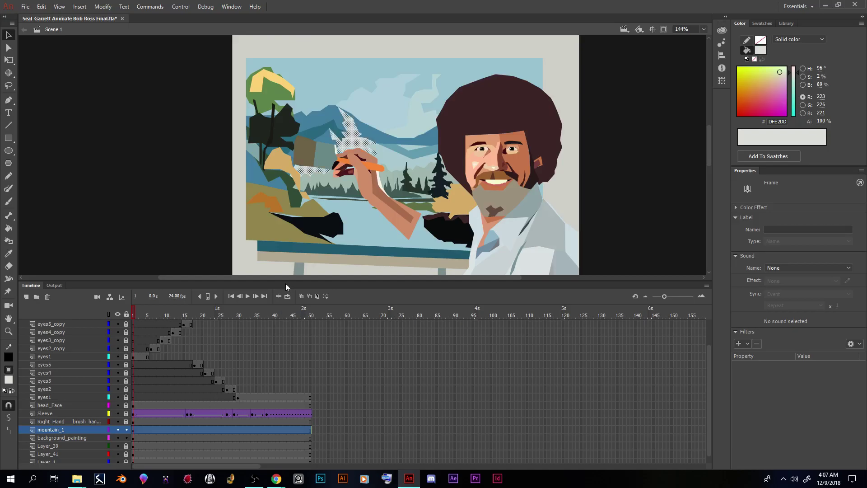
Play the animation to check the separated snow shape, and return to frame 1 of mountain_1
{"action": "left_click_drag", "start_coordinate": [133, 315], "coordinate": [205, 311]}
{"action": "left_click", "coordinate": [247, 296]}
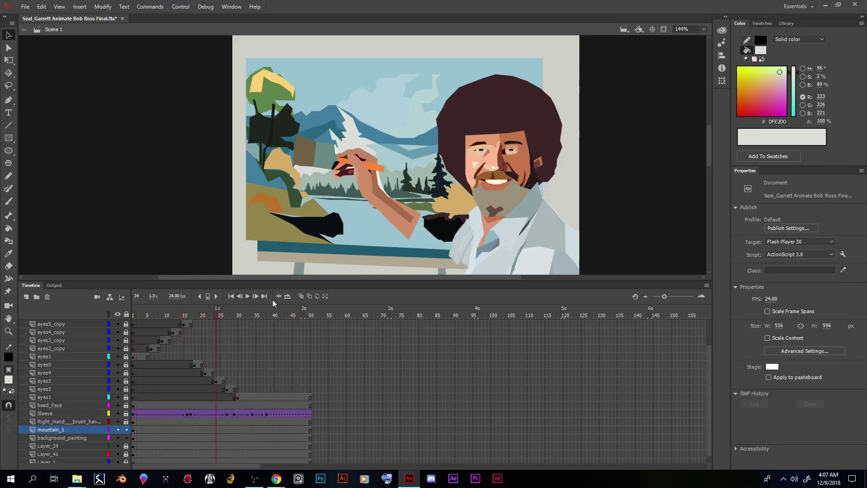
{"action": "left_click", "coordinate": [134, 430]}
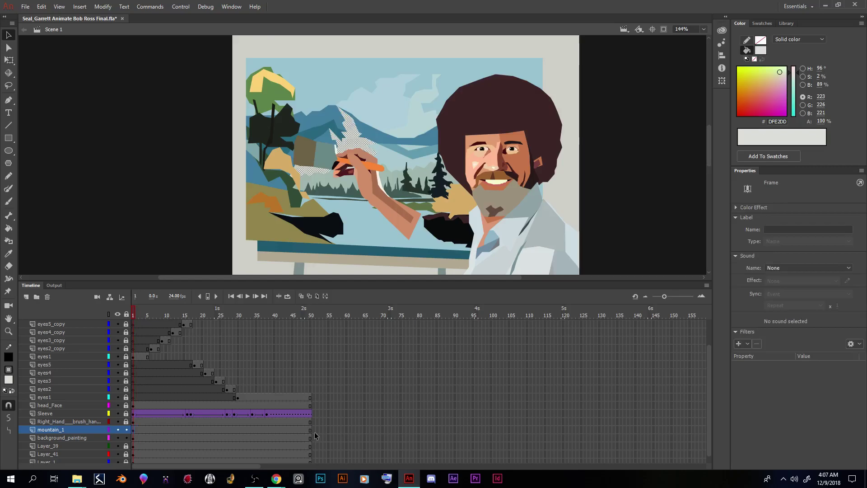
Enlarge the timeline, unlock all layers, and extend every layer from frame 50 to frame 200
{"action": "scroll", "coordinate": [319, 423], "scroll_direction": "up", "scroll_amount": 4}
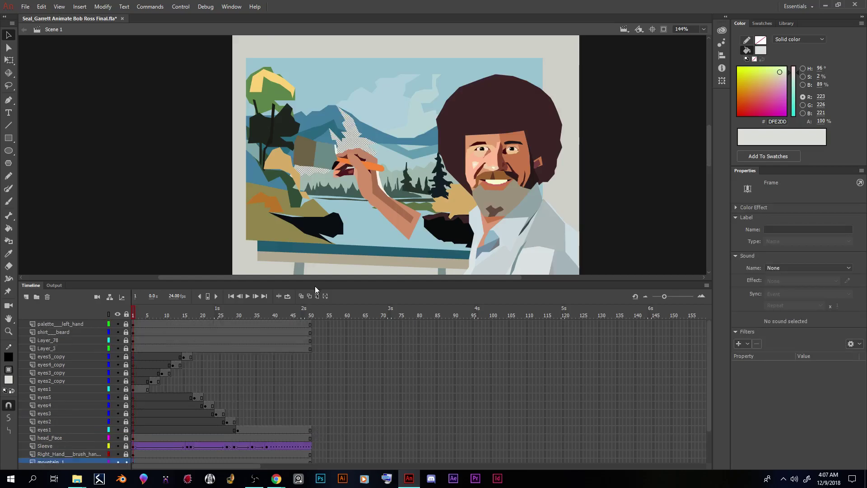
{"action": "left_click_drag", "start_coordinate": [320, 281], "coordinate": [338, 112]}
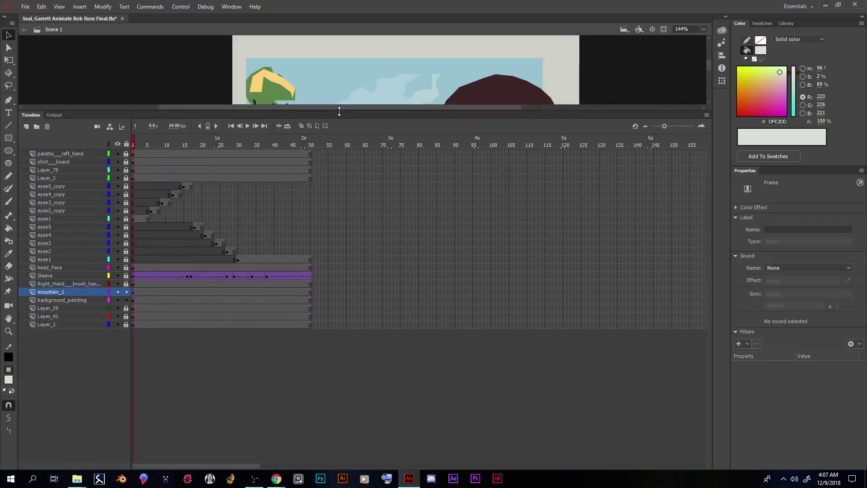
{"action": "left_click", "coordinate": [311, 160]}
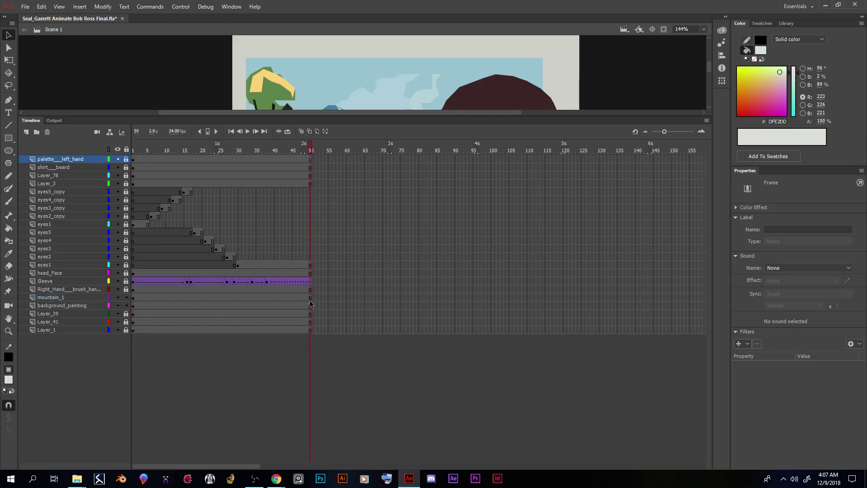
{"action": "left_click", "coordinate": [310, 330], "text": "shift"}
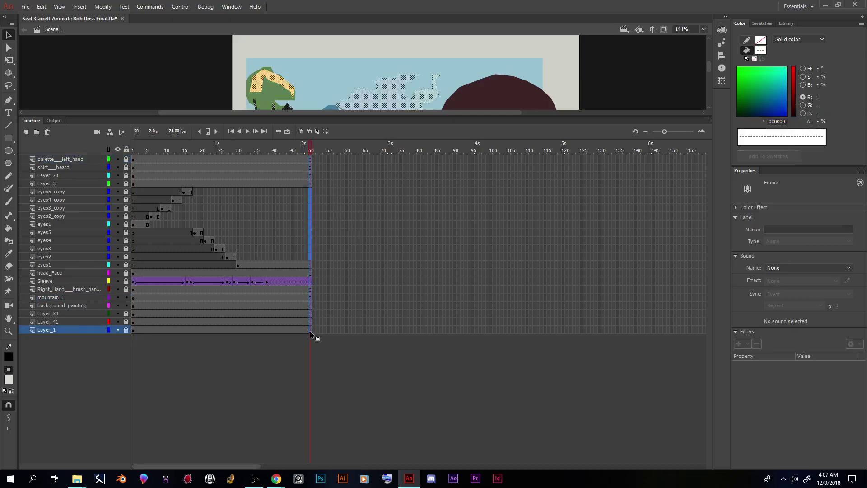
{"action": "left_click", "coordinate": [311, 160]}
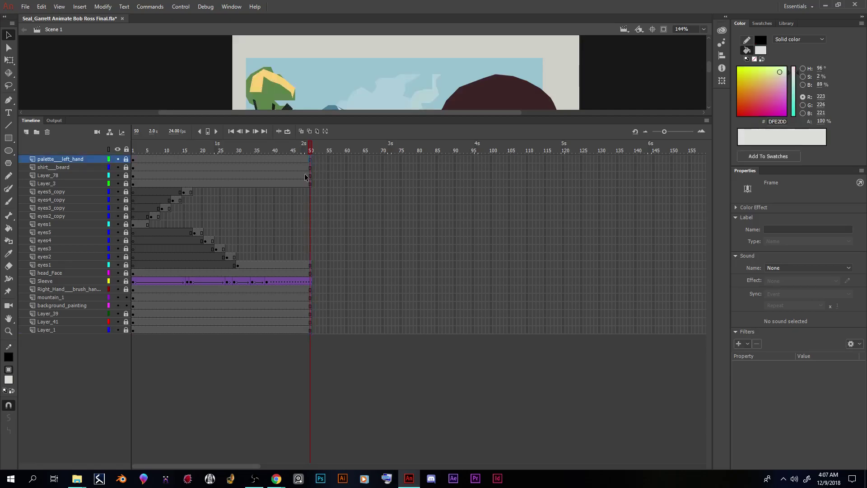
{"action": "left_click", "coordinate": [311, 331]}
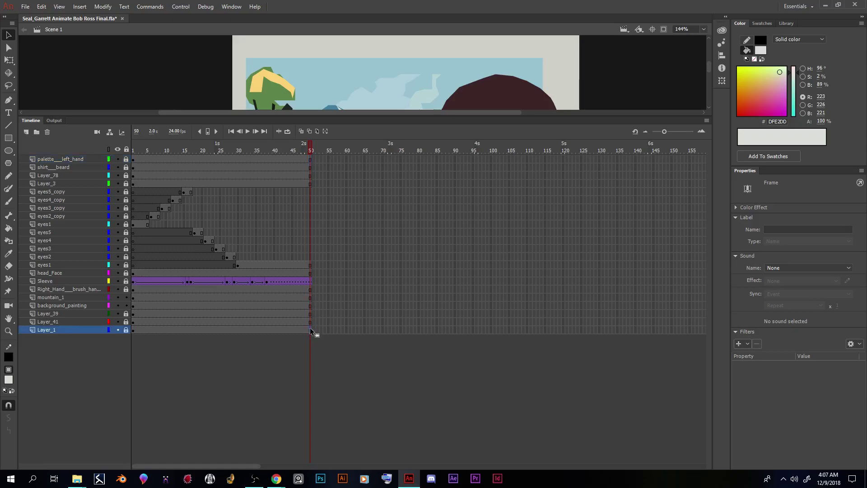
{"action": "left_click", "coordinate": [310, 161], "text": "shift"}
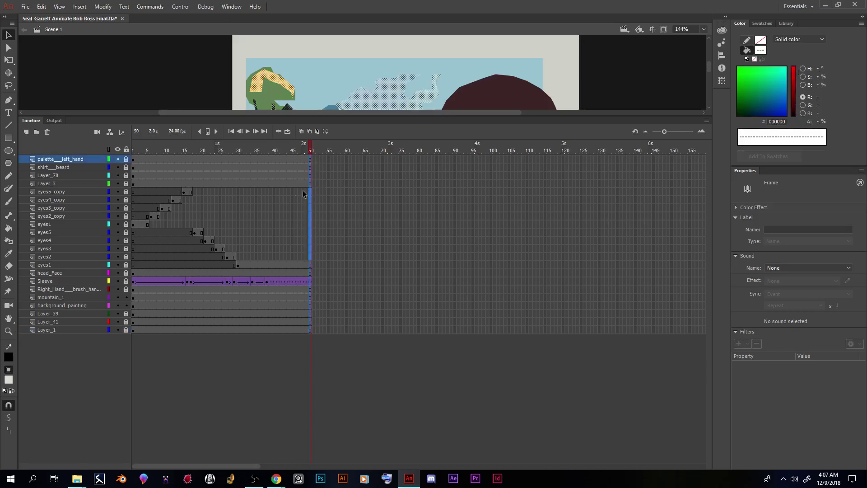
{"action": "left_click", "coordinate": [127, 149]}
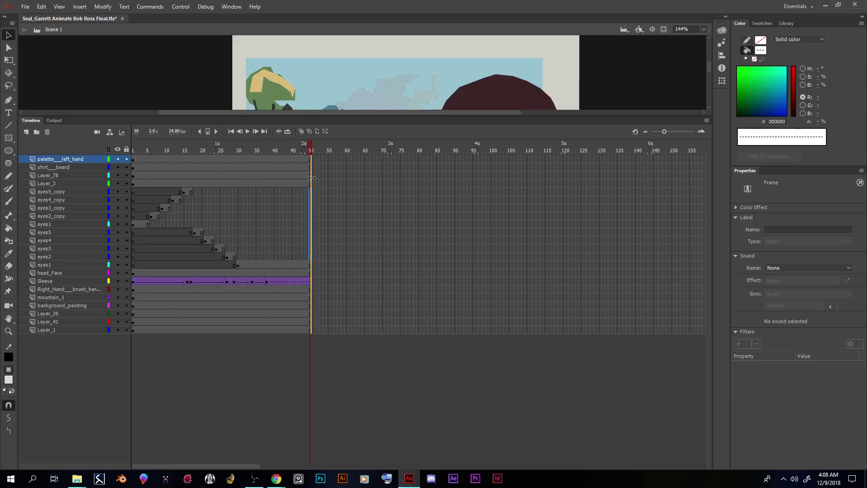
{"action": "left_click_drag", "start_coordinate": [315, 179], "coordinate": [636, 181]}
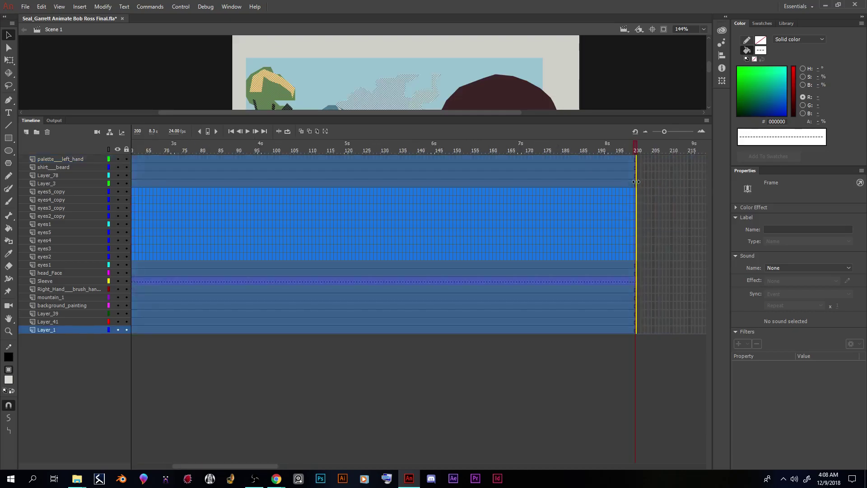
{"action": "key", "text": "Return"}
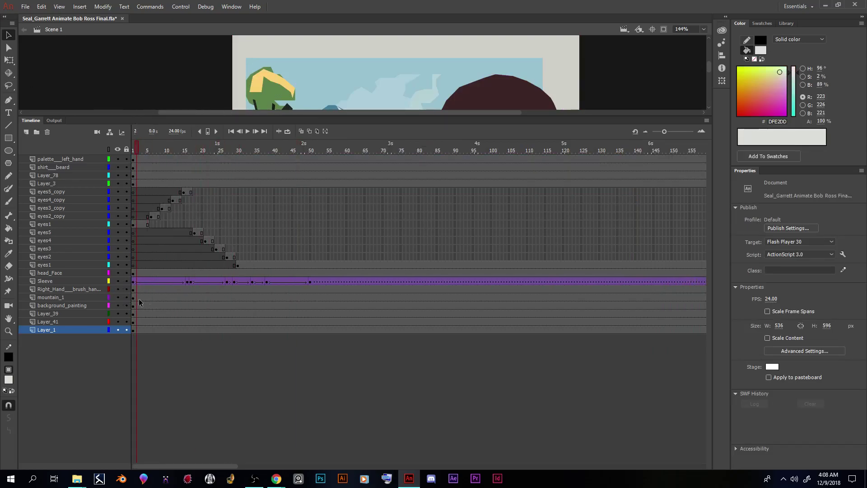
Reduce the timeline's height to uncover the stage, and isolate mountain_1 by locking all other layers and hiding background_painting
{"action": "left_click_drag", "start_coordinate": [291, 116], "coordinate": [291, 293]}
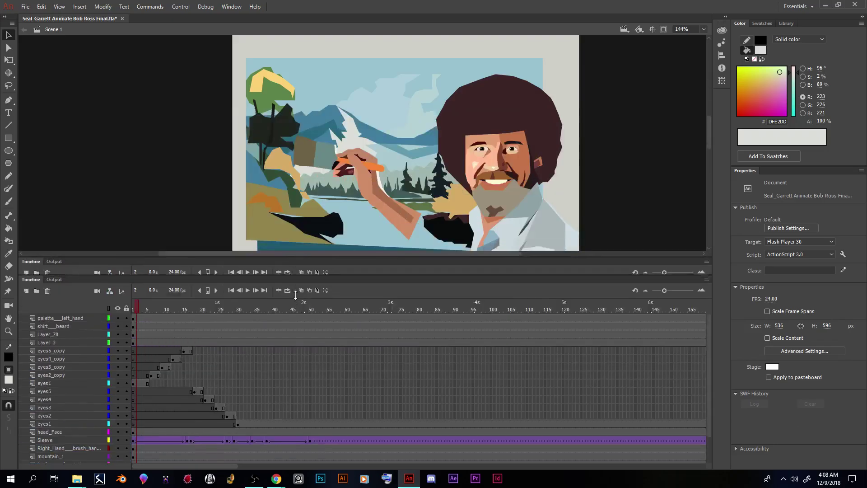
{"action": "scroll", "coordinate": [334, 361], "scroll_direction": "down", "scroll_amount": 3}
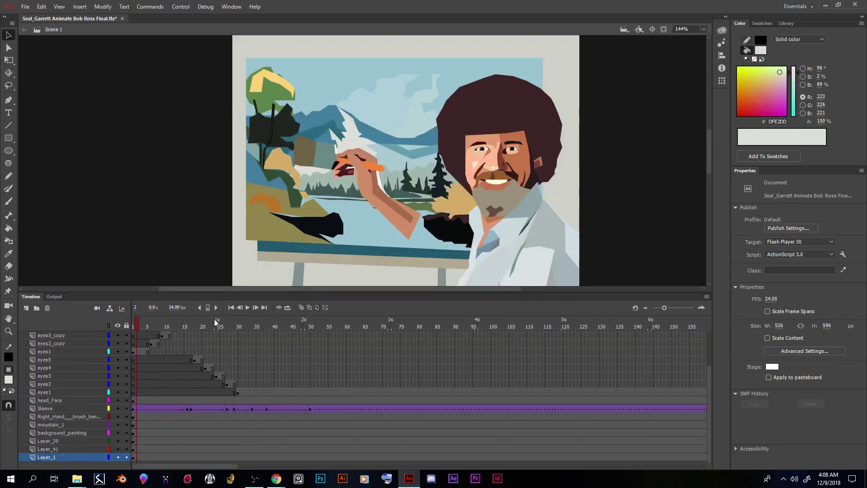
{"action": "left_click", "coordinate": [148, 425]}
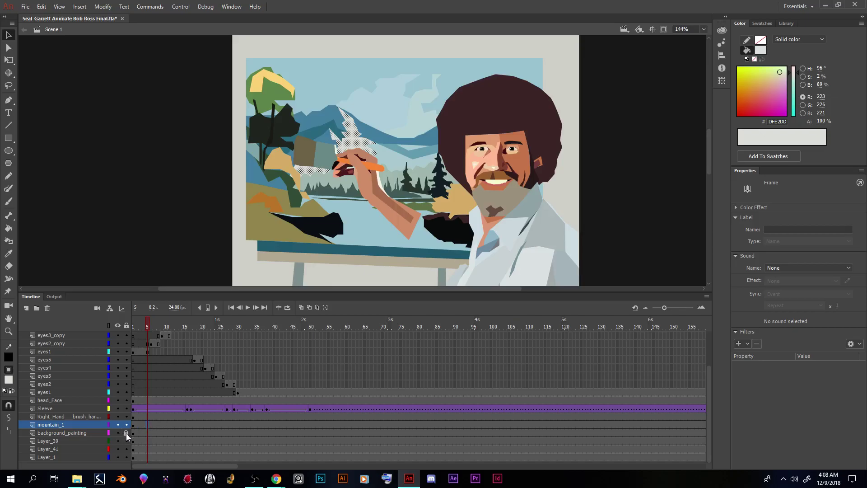
{"action": "left_click", "coordinate": [126, 325]}
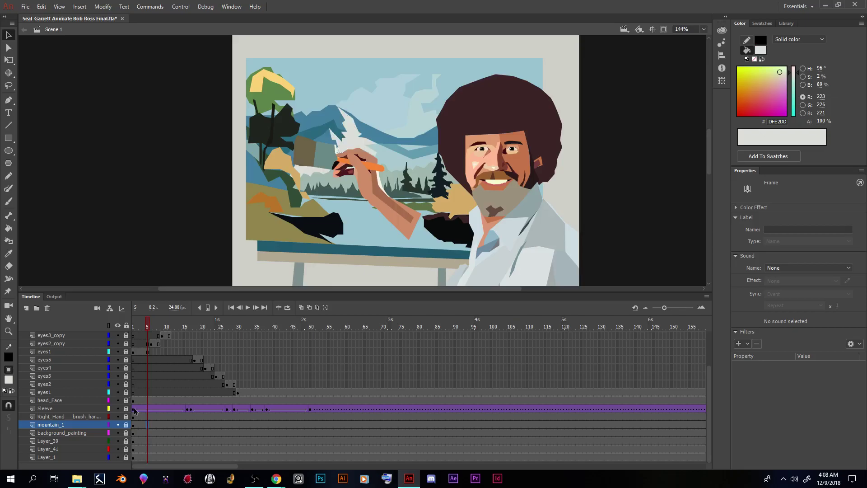
{"action": "left_click", "coordinate": [126, 424]}
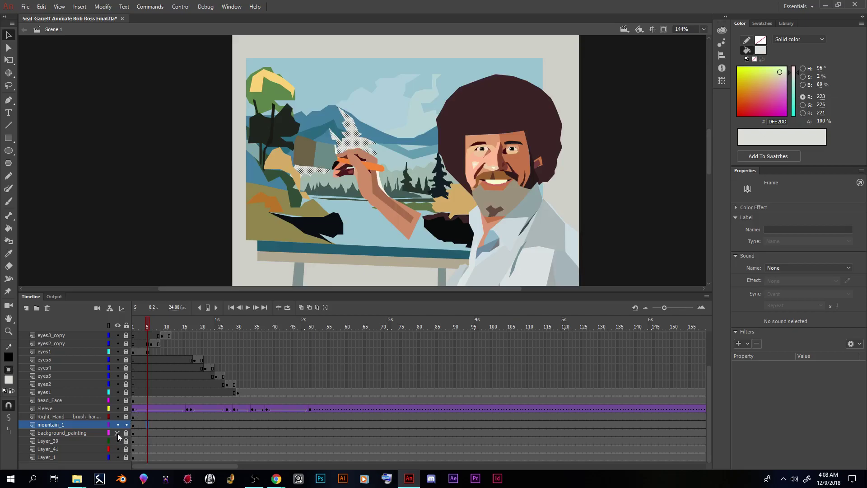
{"action": "left_click", "coordinate": [118, 433]}
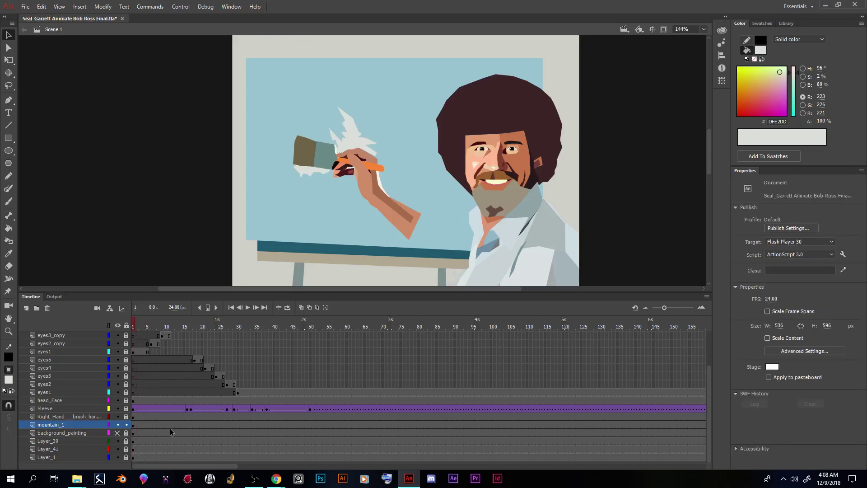
Create a shape tween on the mountain_1 layer and insert a keyframe for it at frame 200
{"action": "left_click", "coordinate": [159, 426]}
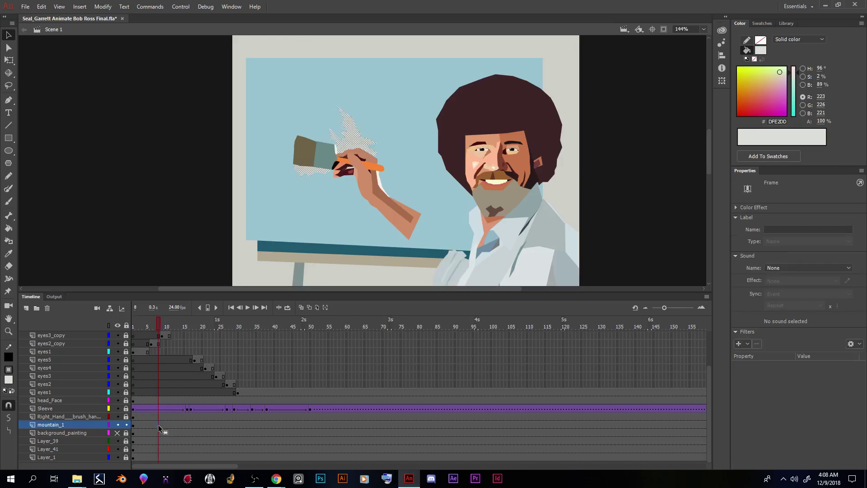
{"action": "right_click", "coordinate": [158, 424]}
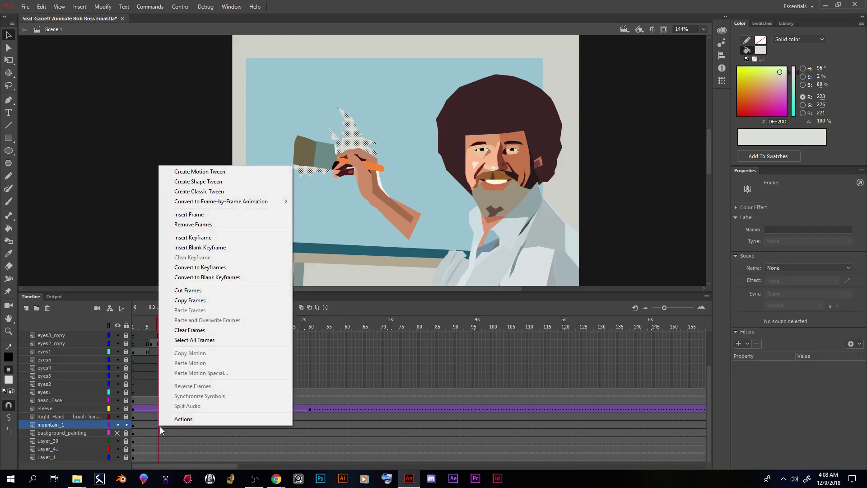
{"action": "left_click", "coordinate": [210, 181]}
{"action": "left_click_drag", "start_coordinate": [158, 323], "coordinate": [763, 345]}
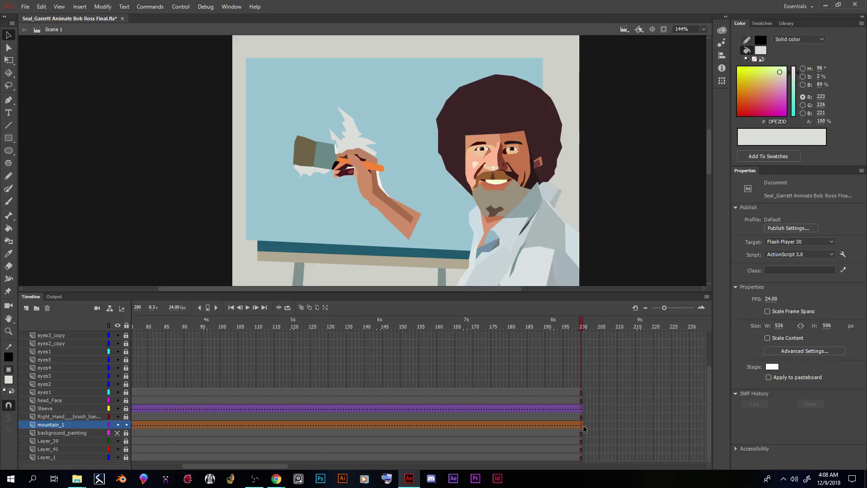
{"action": "right_click", "coordinate": [582, 424]}
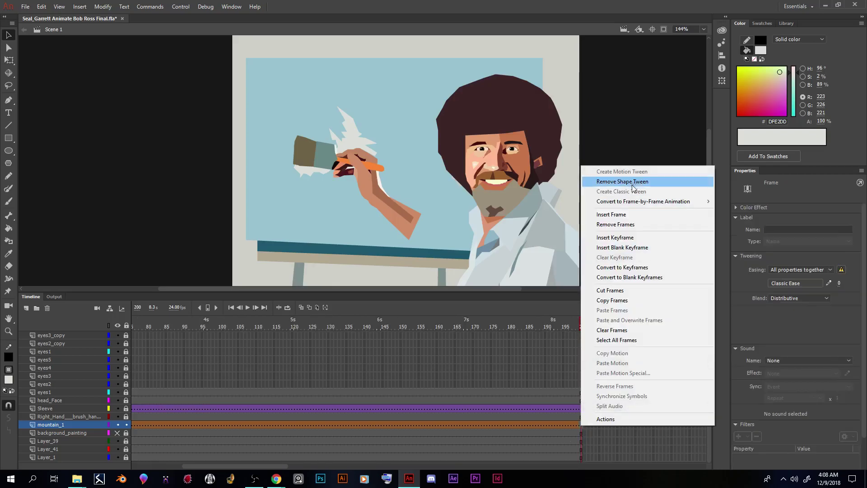
{"action": "left_click", "coordinate": [641, 236]}
{"action": "left_click_drag", "start_coordinate": [582, 326], "coordinate": [159, 323]}
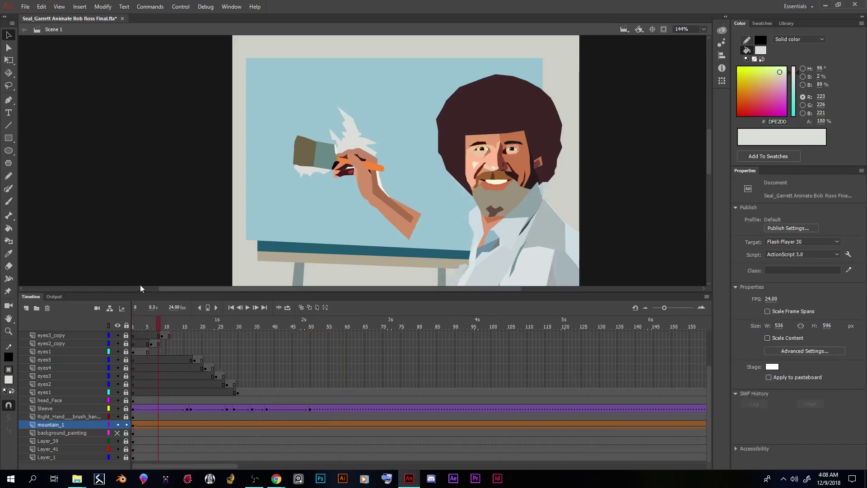
Insert a keyframe on mountain_1 at frame 100, and set the snow shape's fill alpha to 0% at frame 1
{"action": "left_click_drag", "start_coordinate": [383, 326], "coordinate": [422, 342]}
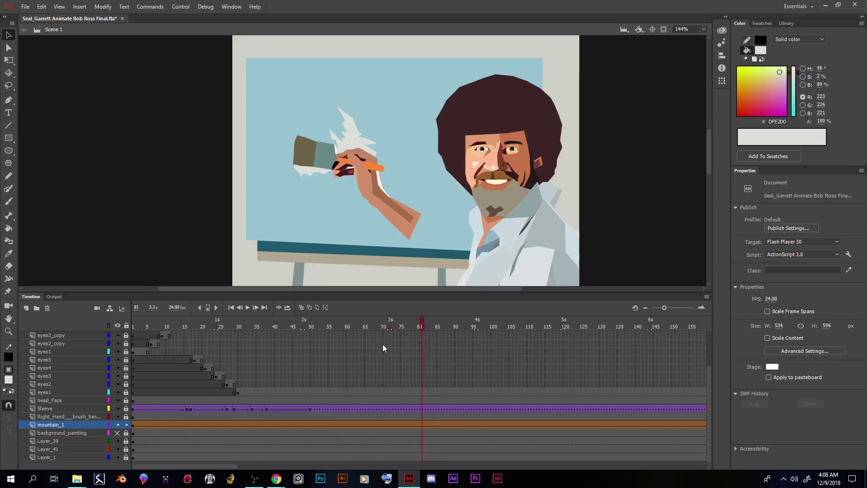
{"action": "key", "text": "shift+comma"}
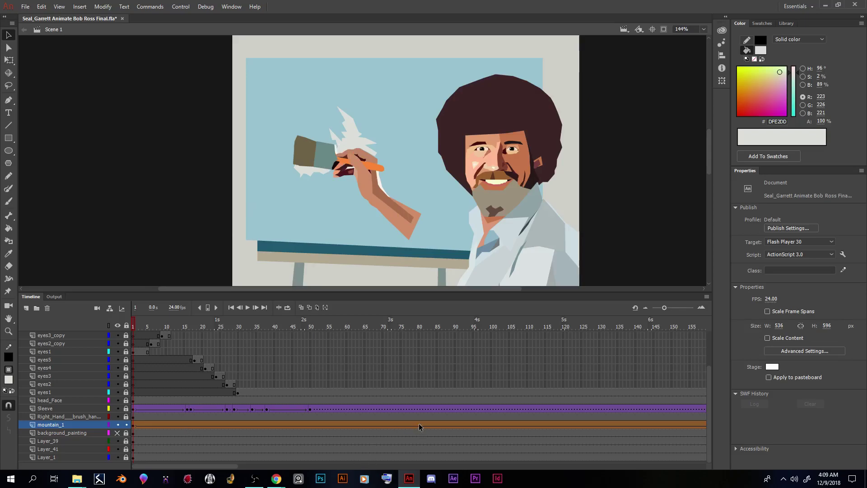
{"action": "left_click", "coordinate": [464, 424]}
{"action": "left_click_drag", "start_coordinate": [474, 425], "coordinate": [490, 421]}
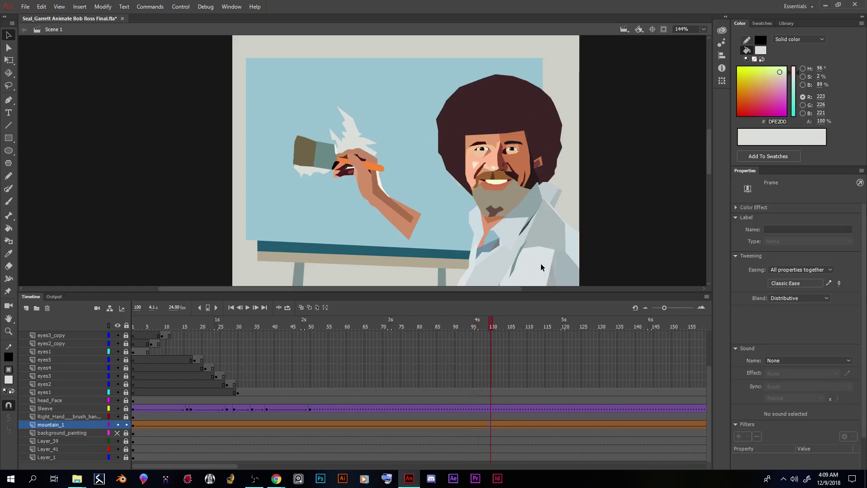
{"action": "left_click", "coordinate": [494, 423]}
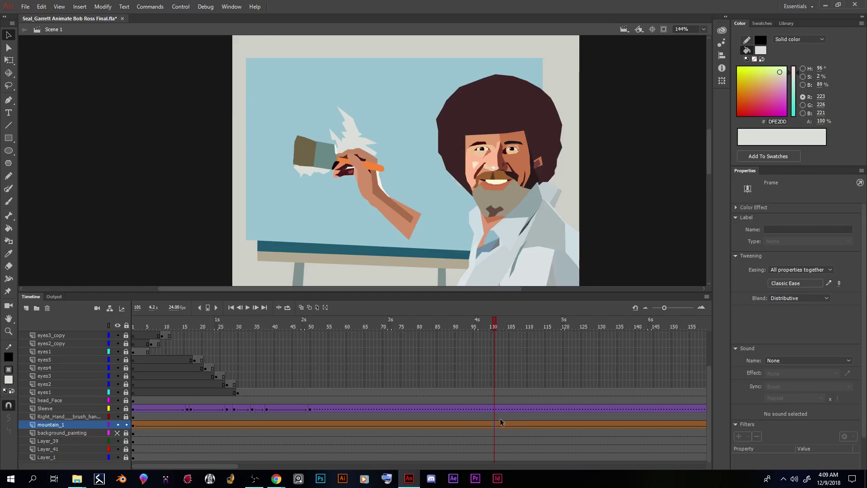
{"action": "left_click_drag", "start_coordinate": [493, 320], "coordinate": [131, 320]}
{"action": "left_click_drag", "start_coordinate": [307, 321], "coordinate": [489, 327]}
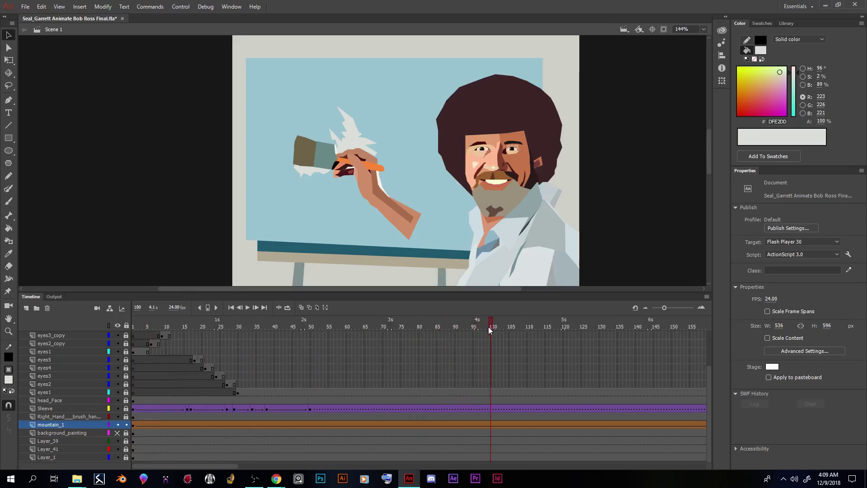
{"action": "left_click", "coordinate": [492, 426]}
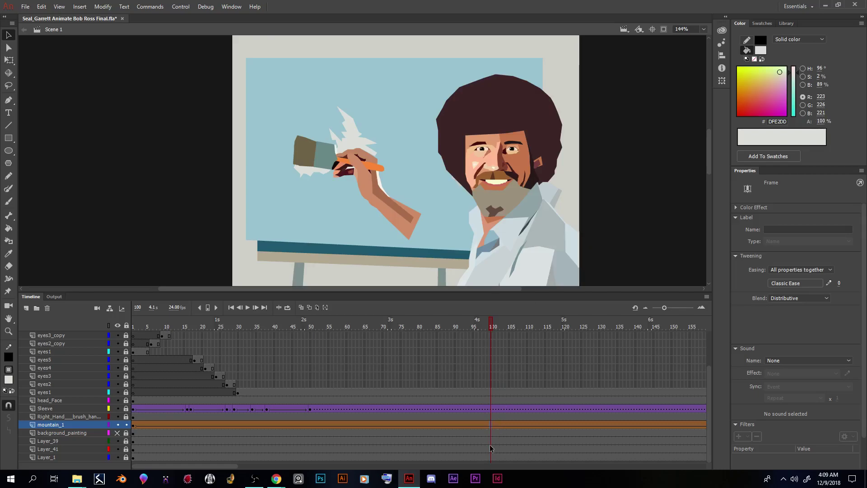
{"action": "right_click", "coordinate": [490, 426]}
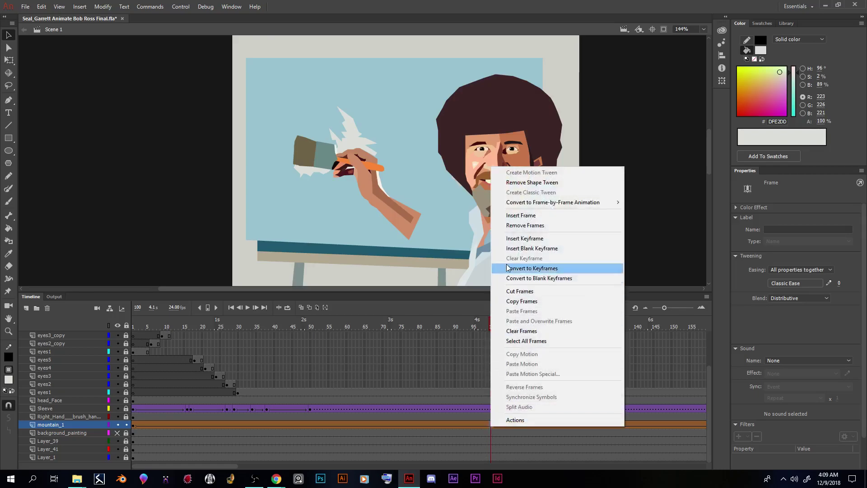
{"action": "left_click", "coordinate": [524, 238]}
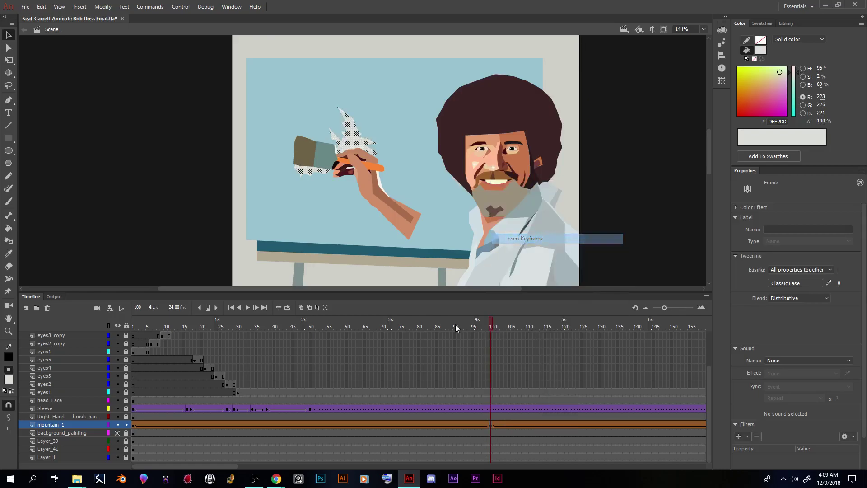
{"action": "left_click", "coordinate": [134, 426]}
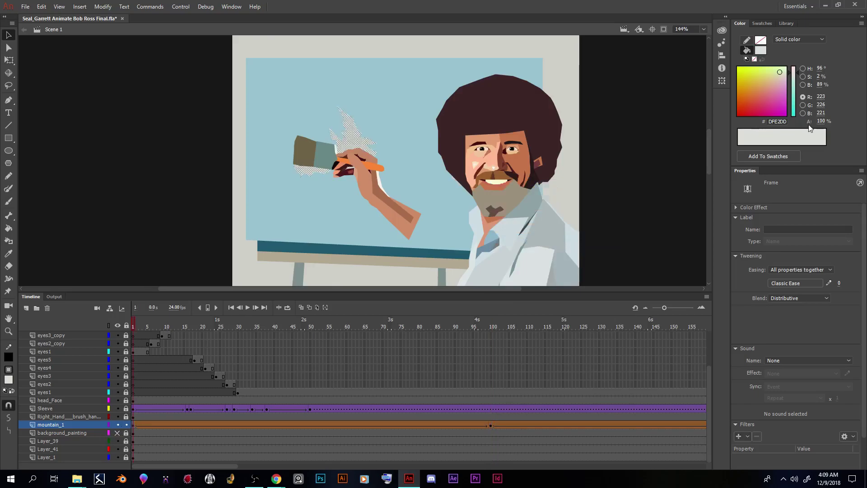
{"action": "left_click_drag", "start_coordinate": [823, 123], "coordinate": [779, 123]}
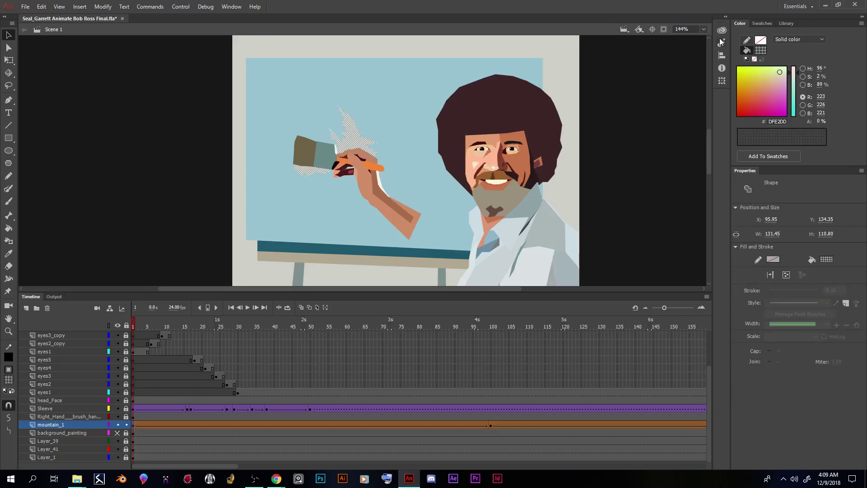
Look at the Swatches panel, and close and reopen the Color panel
{"action": "left_click", "coordinate": [763, 24]}
{"action": "left_click", "coordinate": [740, 24]}
{"action": "left_click", "coordinate": [229, 6]}
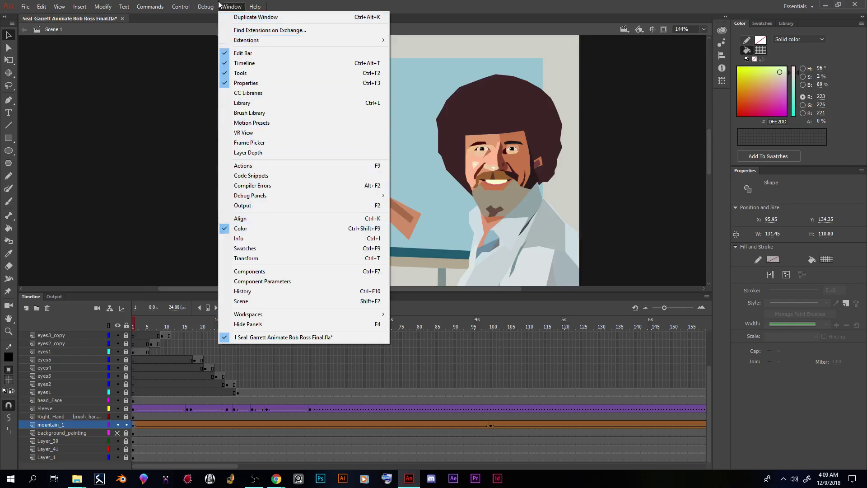
{"action": "left_click", "coordinate": [253, 228]}
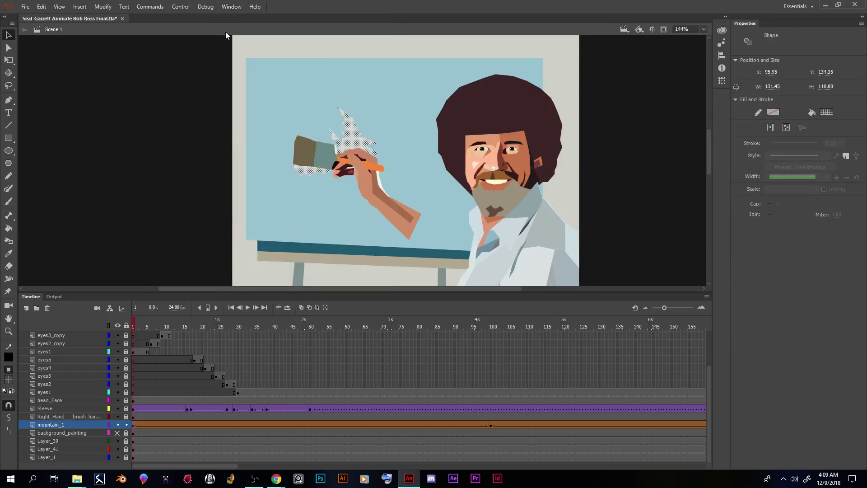
{"action": "left_click", "coordinate": [231, 6]}
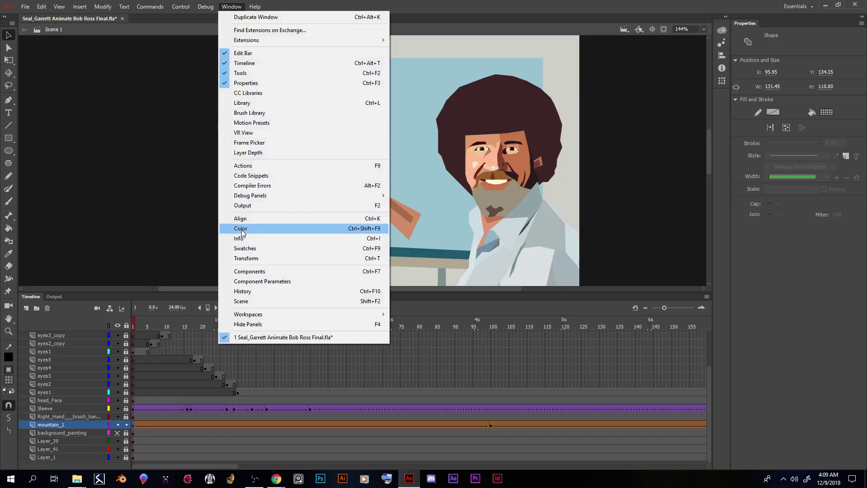
{"action": "left_click", "coordinate": [243, 229]}
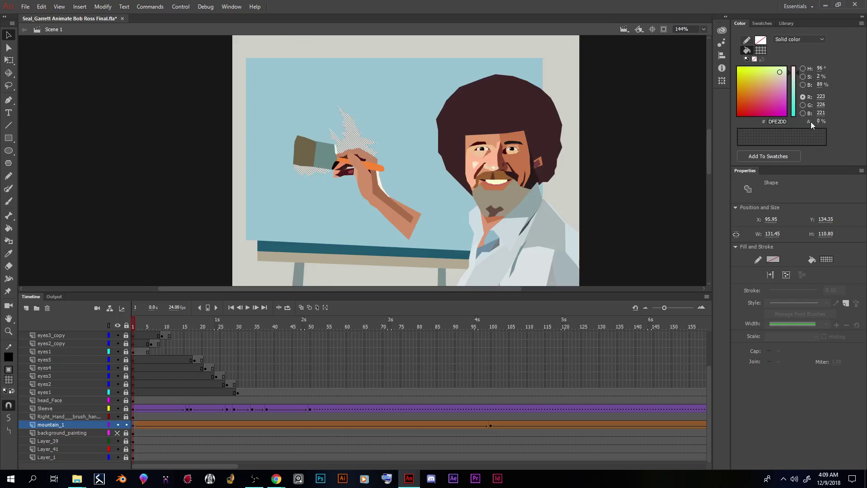
Set the snow shape's fill alpha to 0% at frame 200 of mountain_1, and scrub the timeline to preview the fade
{"action": "mouse_move", "coordinate": [133, 328]}
{"action": "left_mouse_down"}
{"action": "mouse_move", "coordinate": [468, 332]}
{"action": "mouse_move", "coordinate": [92, 329]}
{"action": "mouse_move", "coordinate": [371, 334]}
{"action": "mouse_move", "coordinate": [768, 363]}
{"action": "mouse_move", "coordinate": [555, 405]}
{"action": "left_mouse_up"}
{"action": "left_click", "coordinate": [527, 425]}
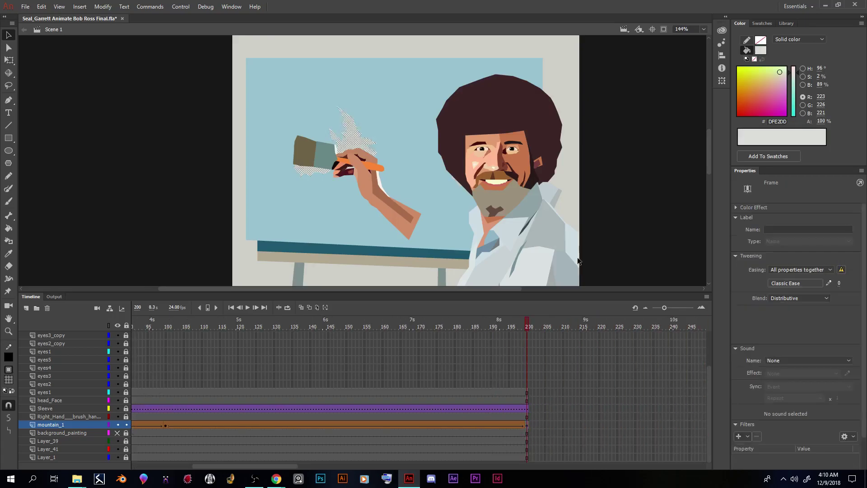
{"action": "left_click_drag", "start_coordinate": [527, 322], "coordinate": [266, 323]}
{"action": "mouse_move", "coordinate": [185, 267]}
{"action": "left_mouse_down"}
{"action": "mouse_move", "coordinate": [173, 253]}
{"action": "mouse_move", "coordinate": [204, 242]}
{"action": "mouse_move", "coordinate": [394, 259]}
{"action": "mouse_move", "coordinate": [405, 275]}
{"action": "mouse_move", "coordinate": [682, 279]}
{"action": "mouse_move", "coordinate": [609, 294]}
{"action": "mouse_move", "coordinate": [586, 342]}
{"action": "left_mouse_up"}
{"action": "left_click", "coordinate": [599, 425]}
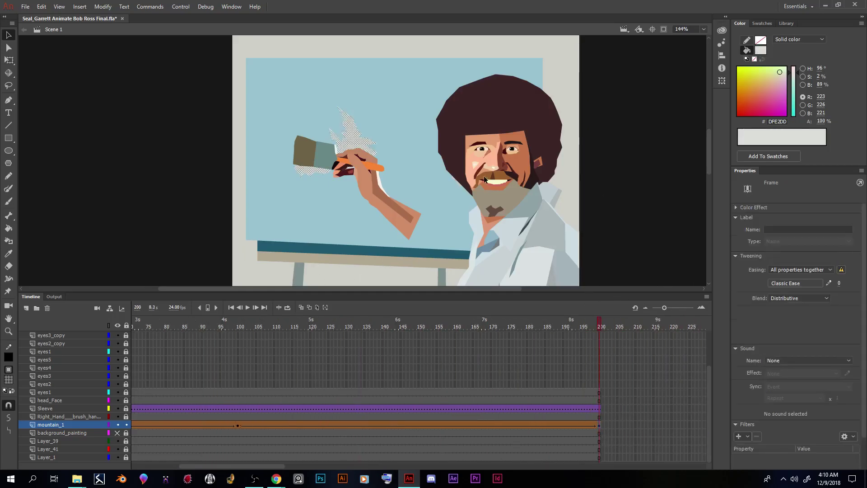
{"action": "left_click_drag", "start_coordinate": [825, 121], "coordinate": [49, 288]}
{"action": "left_click_drag", "start_coordinate": [154, 297], "coordinate": [520, 323]}
Insert a keyframe on mountain_1 at frame 140 with the snow's fill alpha set to 96%, and return to frame 1
{"action": "left_click", "coordinate": [454, 426]}
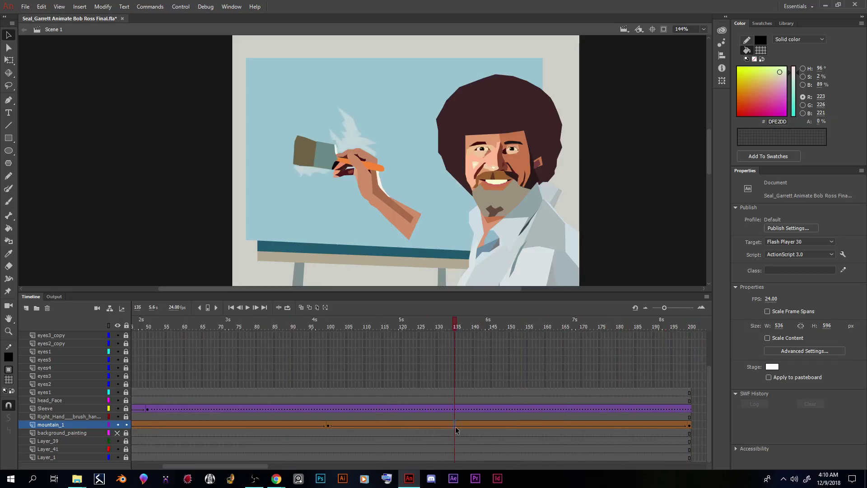
{"action": "left_click", "coordinate": [469, 427]}
{"action": "left_click", "coordinate": [473, 426]}
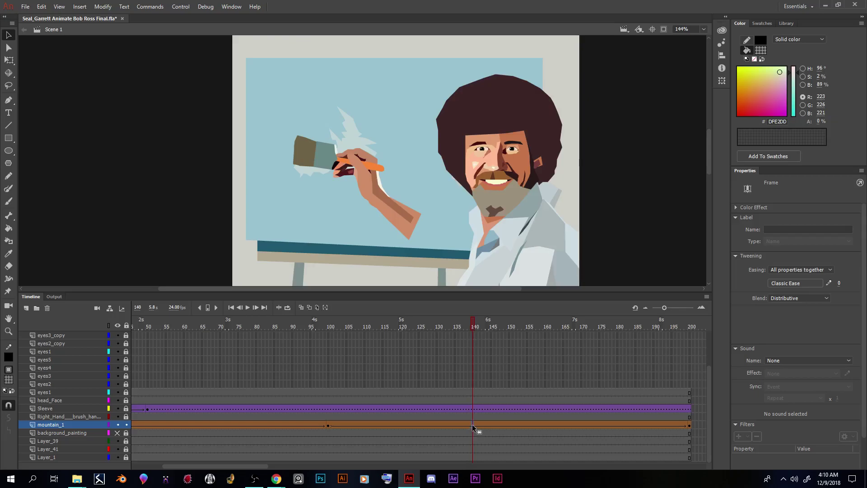
{"action": "right_click", "coordinate": [473, 424]}
{"action": "left_click", "coordinate": [542, 236]}
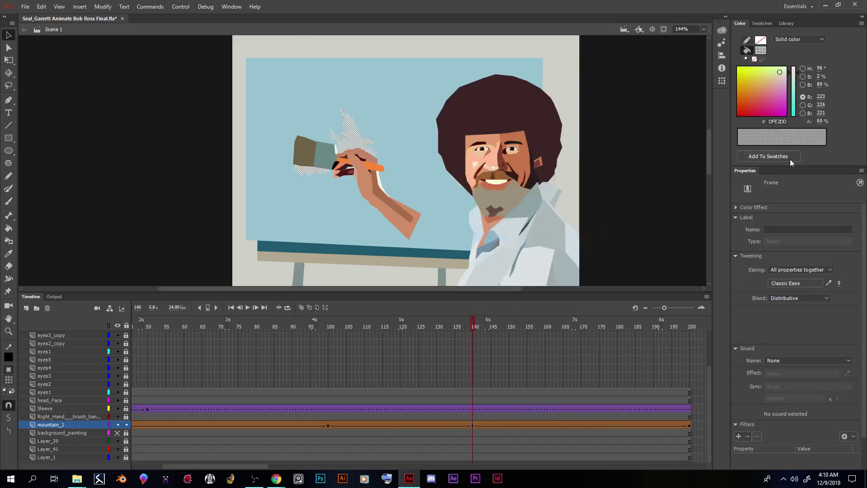
{"action": "left_click_drag", "start_coordinate": [821, 125], "coordinate": [849, 121]}
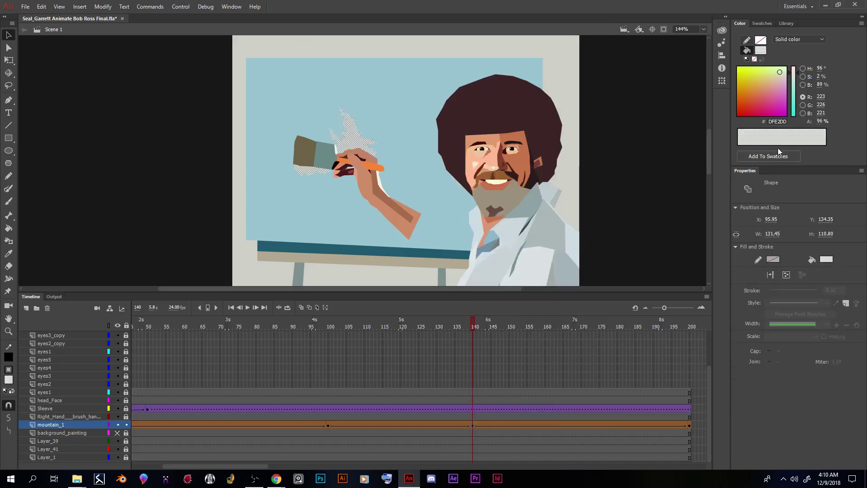
{"action": "left_click", "coordinate": [472, 326]}
{"action": "key", "text": "Home"}
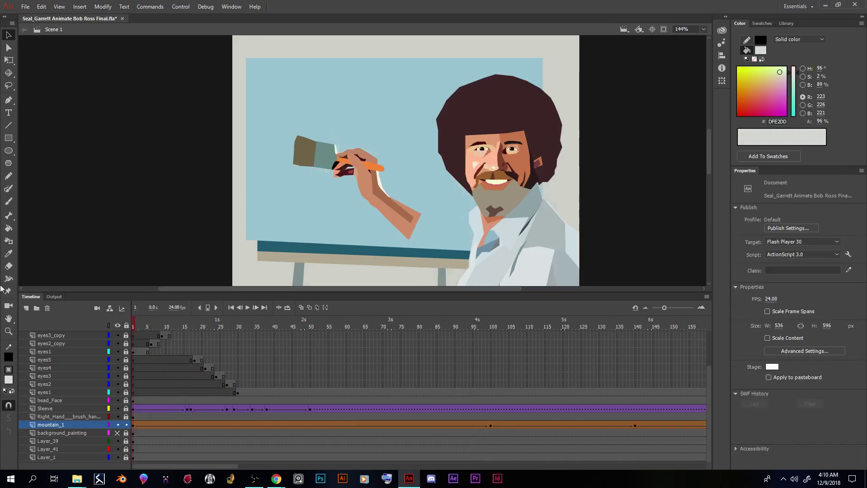
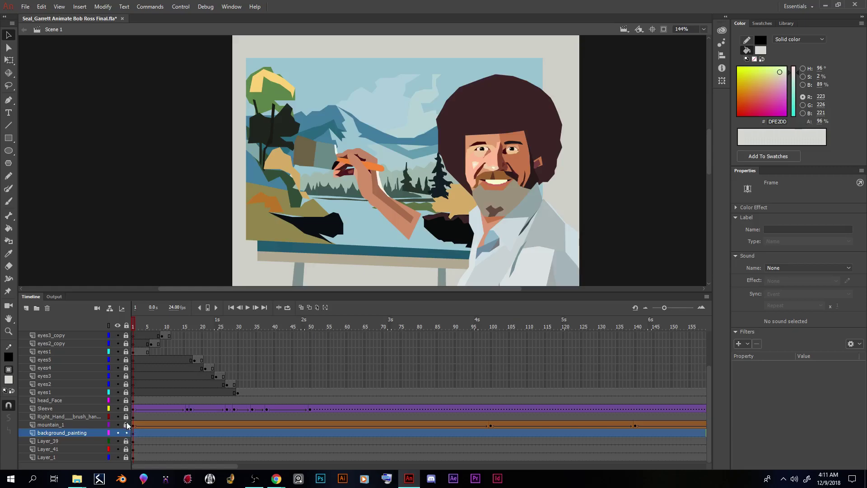
Move the blue mountain peak shape from background_painting onto a new layer above mountain_1, pasted in the same place
{"action": "left_click", "coordinate": [332, 132]}
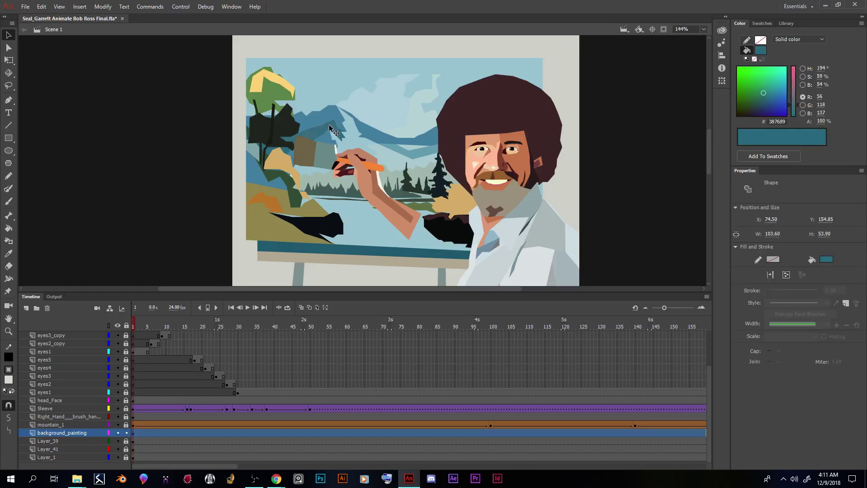
{"action": "left_click", "coordinate": [335, 119]}
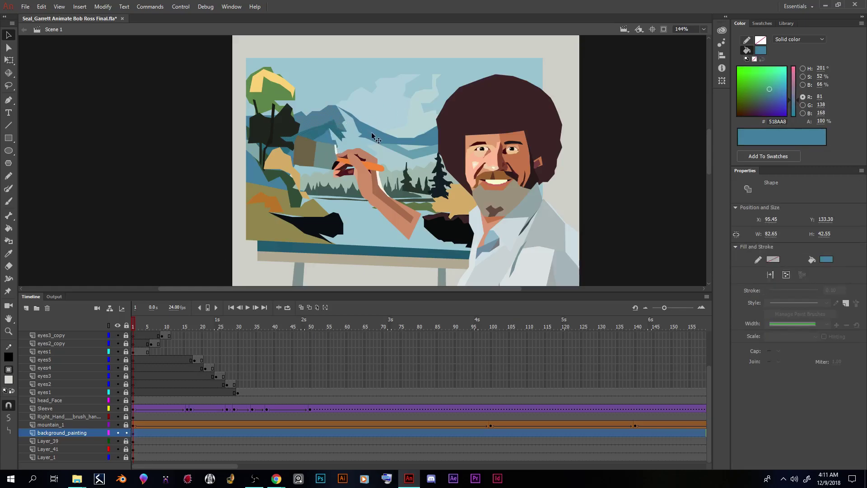
{"action": "left_click", "coordinate": [368, 135]}
{"action": "left_click", "coordinate": [126, 134]}
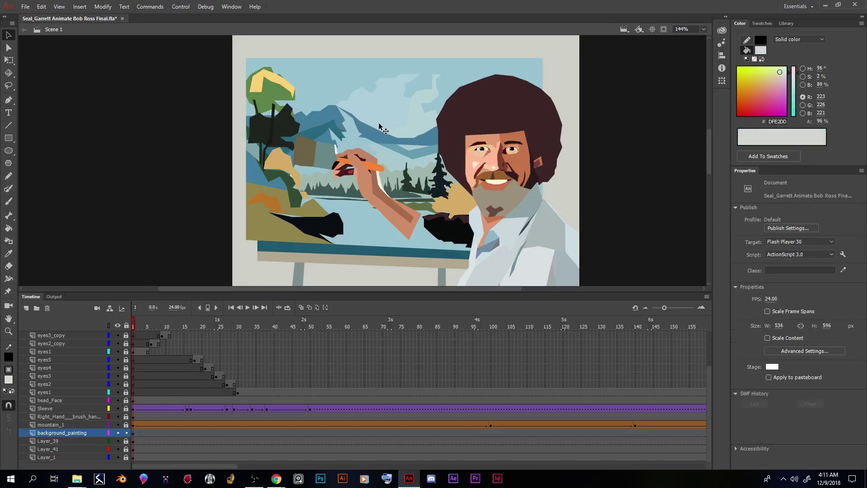
{"action": "left_click", "coordinate": [336, 120]}
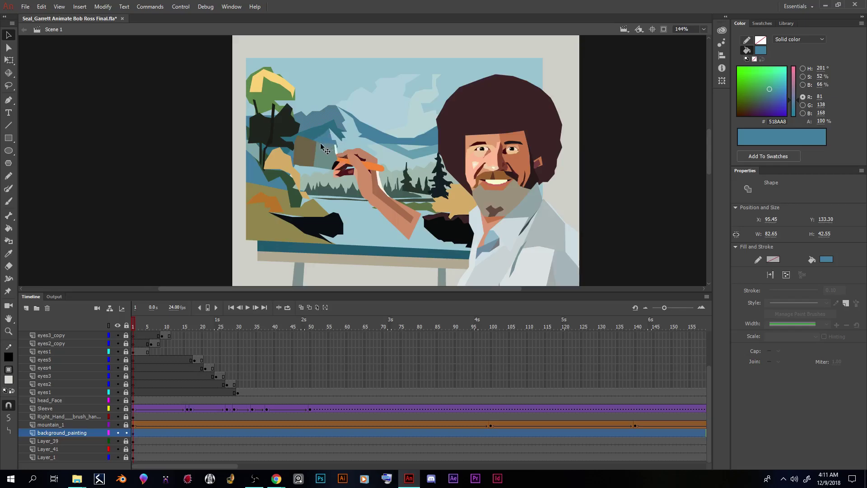
{"action": "left_click", "coordinate": [52, 425]}
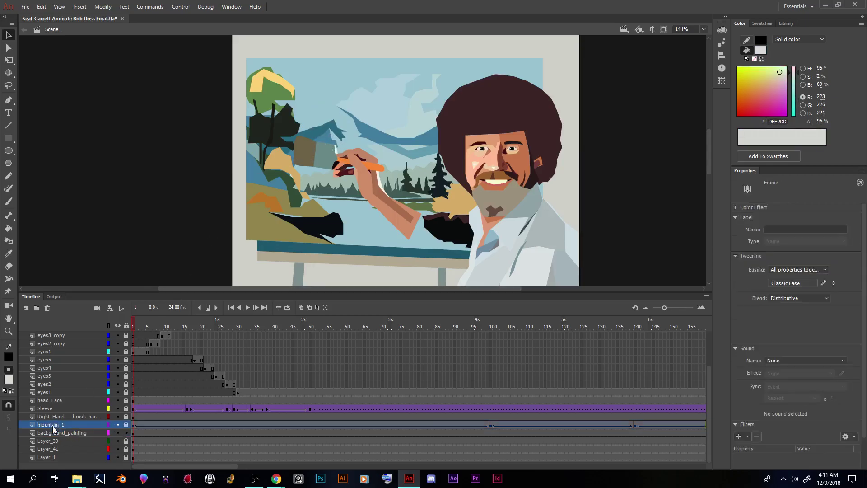
{"action": "left_click", "coordinate": [26, 308]}
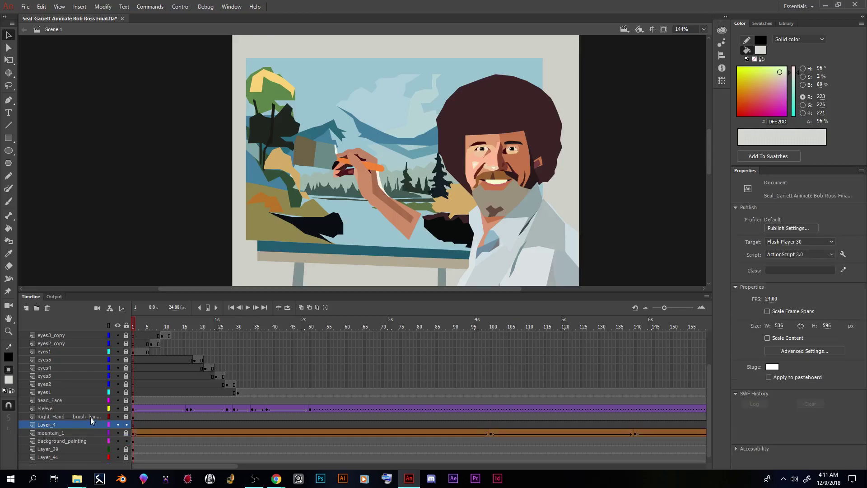
{"action": "left_click", "coordinate": [134, 425]}
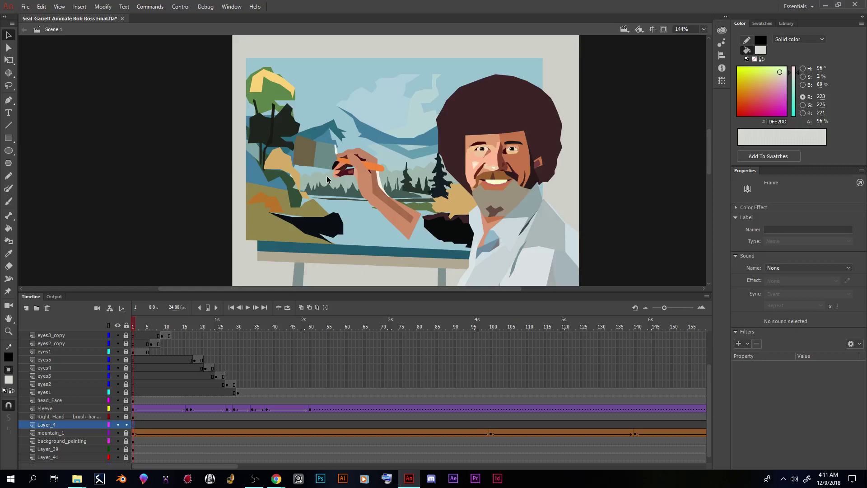
{"action": "left_click", "coordinate": [437, 110]}
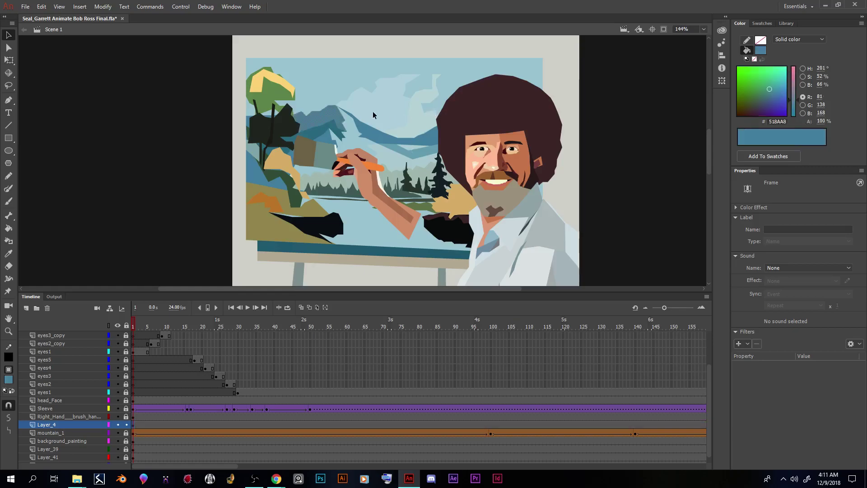
Hide background_painting and create a shape tween on Layer_4 for the blue mountain peak
{"action": "left_click", "coordinate": [118, 441]}
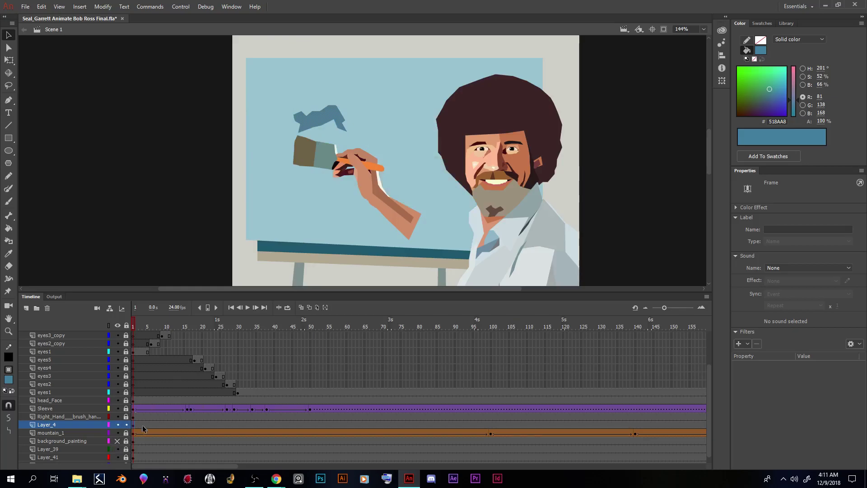
{"action": "left_click", "coordinate": [140, 427]}
{"action": "right_click", "coordinate": [159, 427]}
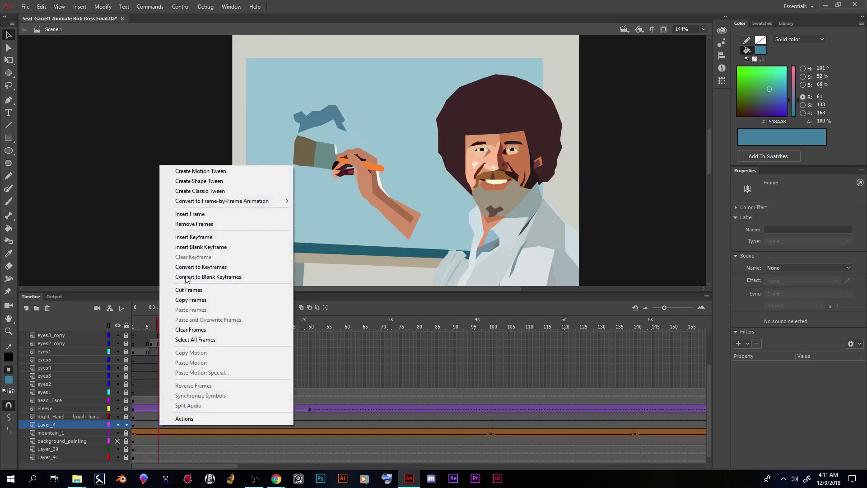
{"action": "left_click", "coordinate": [208, 189]}
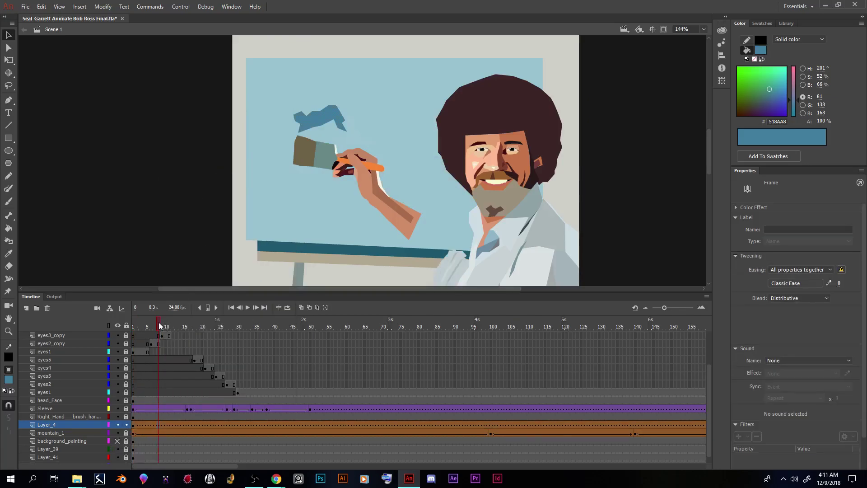
Insert a keyframe on Layer_4 at frame 200
{"action": "left_click_drag", "start_coordinate": [161, 321], "coordinate": [487, 321]}
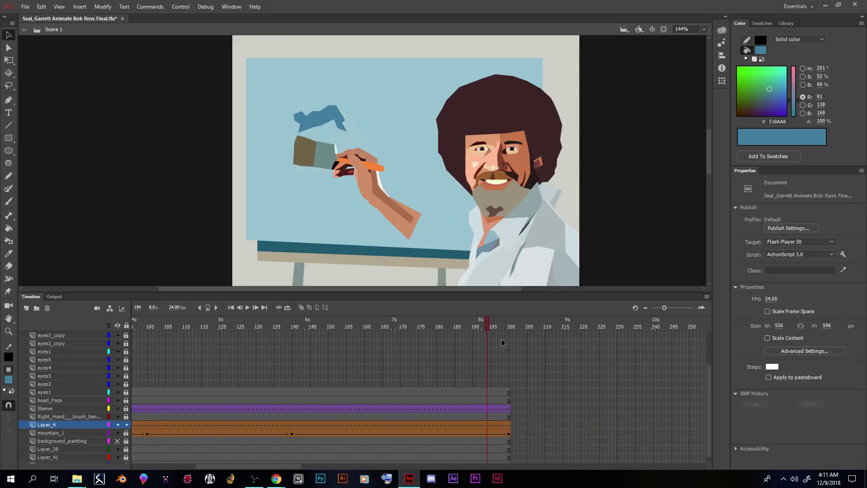
{"action": "left_click", "coordinate": [510, 427]}
{"action": "right_click", "coordinate": [510, 427]}
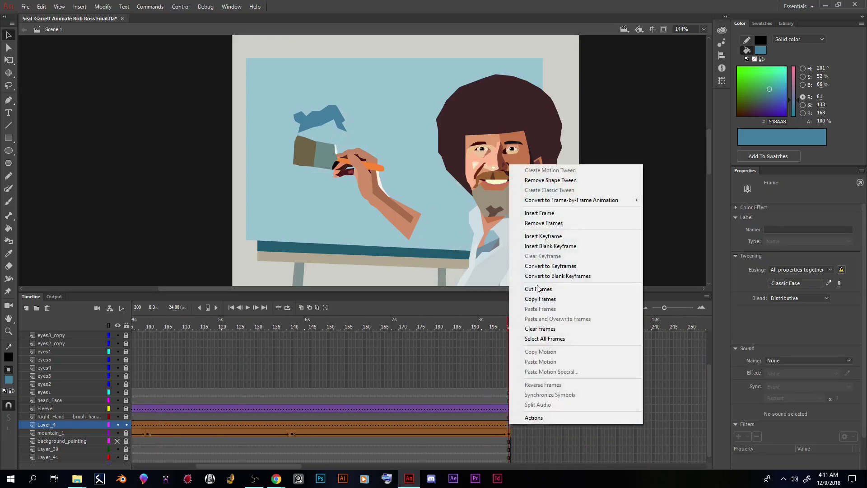
{"action": "left_click", "coordinate": [555, 236]}
{"action": "left_click", "coordinate": [28, 271]}
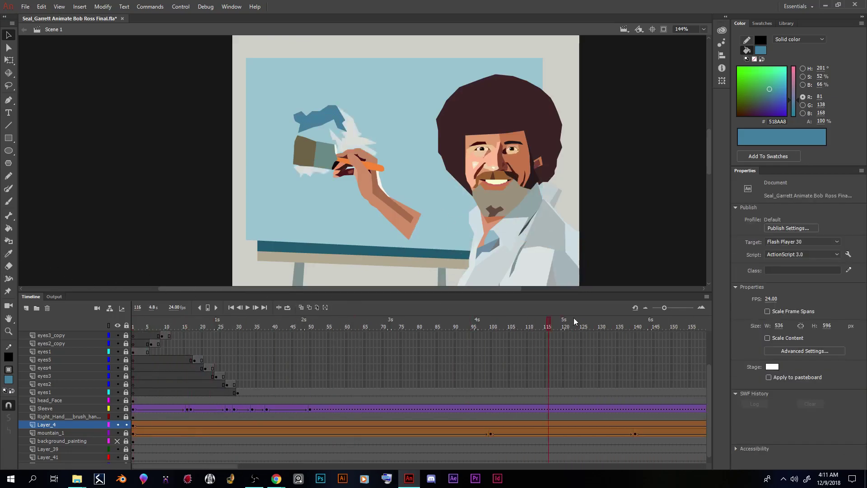
Insert a keyframe on Layer_4 at frame 100, and set the mountain peak's fill alpha to 0% at frame 1
{"action": "left_click_drag", "start_coordinate": [574, 321], "coordinate": [489, 402]}
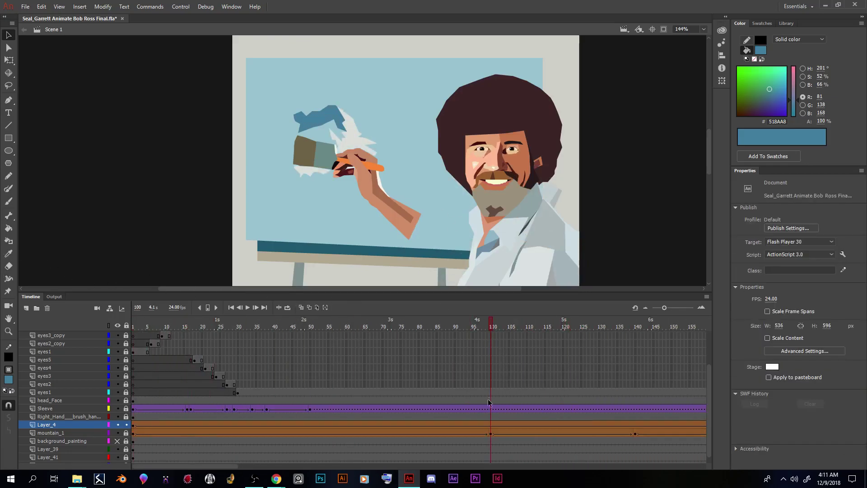
{"action": "left_click", "coordinate": [492, 427]}
{"action": "right_click", "coordinate": [492, 428]}
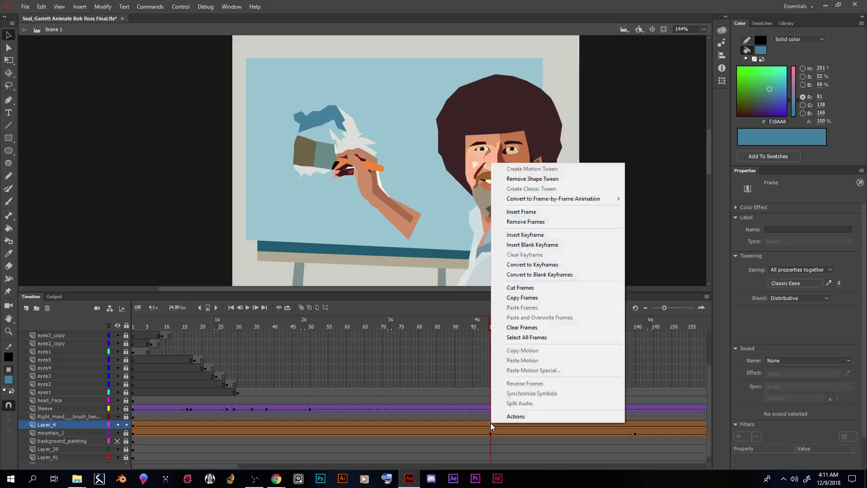
{"action": "left_click", "coordinate": [531, 235]}
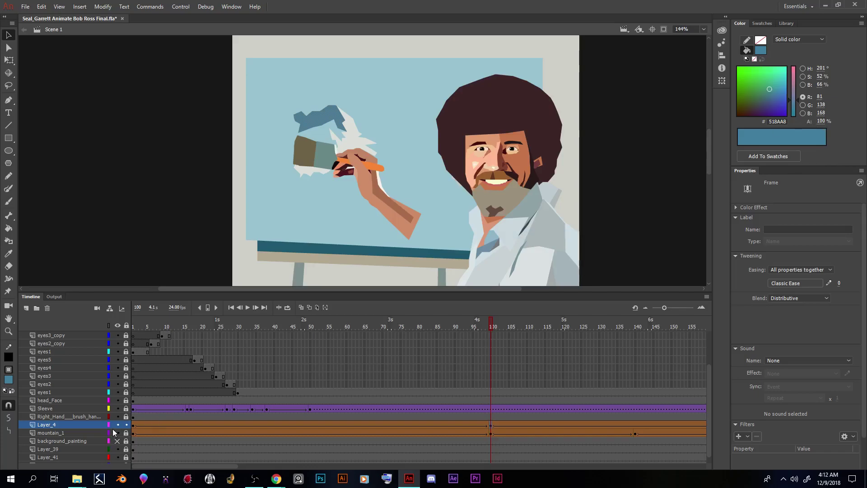
{"action": "left_click", "coordinate": [134, 425]}
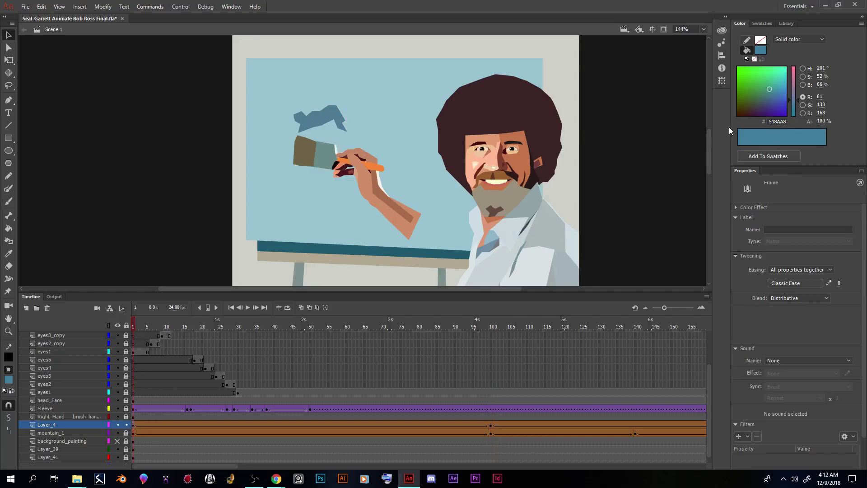
{"action": "left_click_drag", "start_coordinate": [821, 121], "coordinate": [786, 122]}
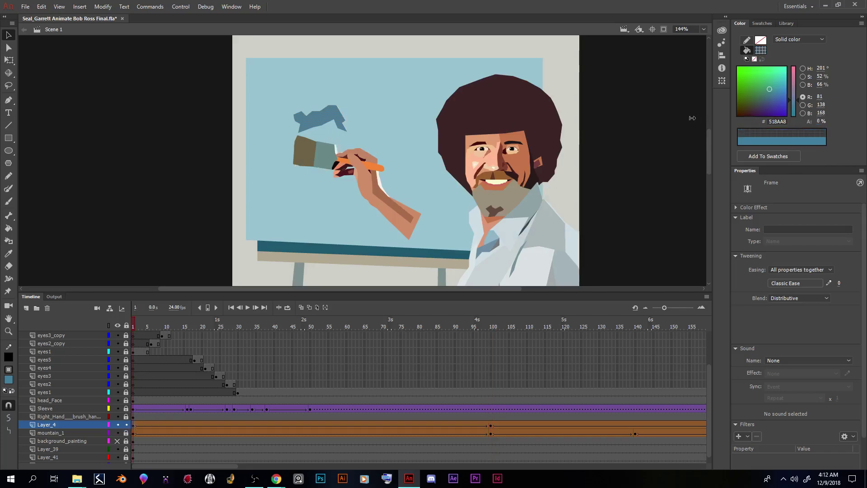
Set the mountain peak's fill alpha to 0% at frame 200 of Layer_4
{"action": "left_click_drag", "start_coordinate": [135, 329], "coordinate": [545, 330]}
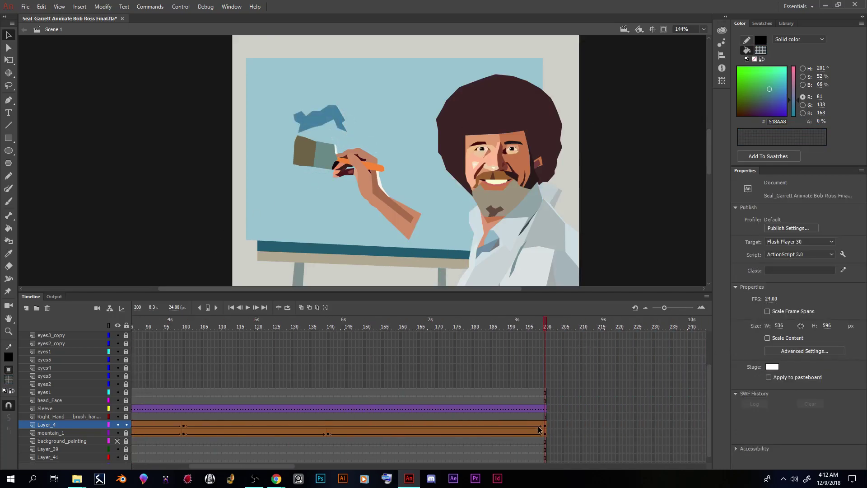
{"action": "left_click", "coordinate": [545, 426]}
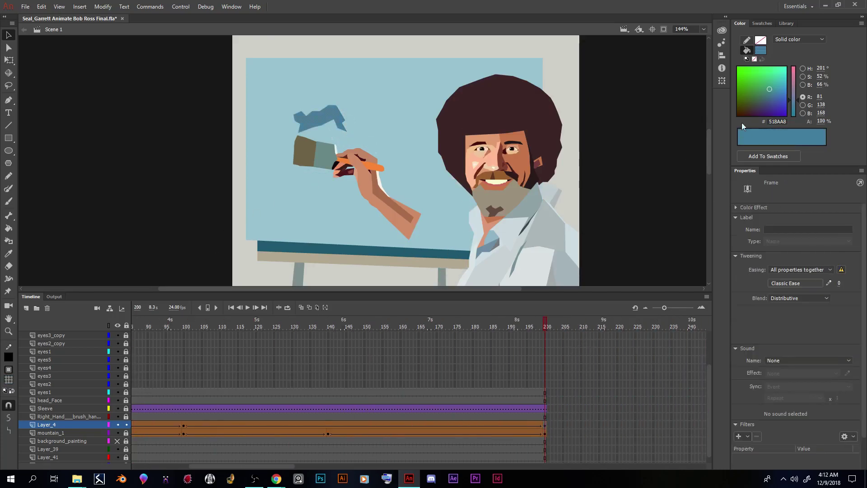
{"action": "left_click", "coordinate": [822, 121]}
{"action": "type", "text": "0"}
{"action": "key", "text": "Return"}
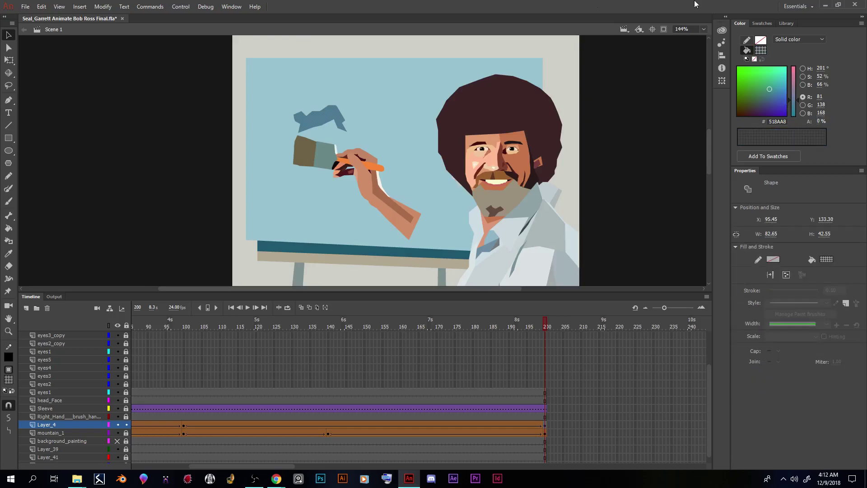
Insert a keyframe on Layer_4 at frame 140 with the mountain peak's fill alpha set to 97%
{"action": "left_click", "coordinate": [328, 425]}
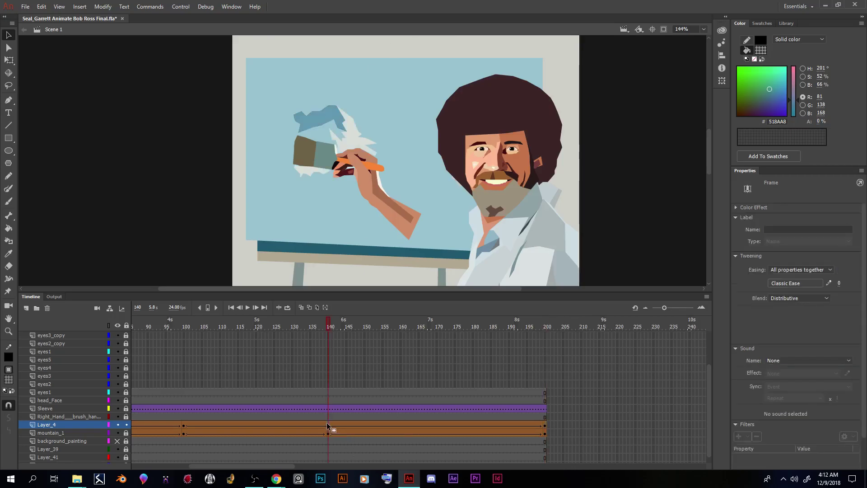
{"action": "right_click", "coordinate": [329, 426]}
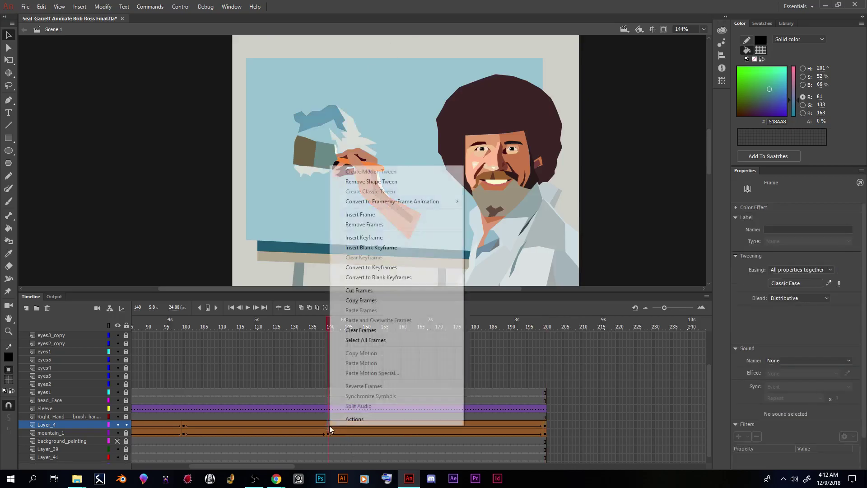
{"action": "left_click", "coordinate": [377, 237]}
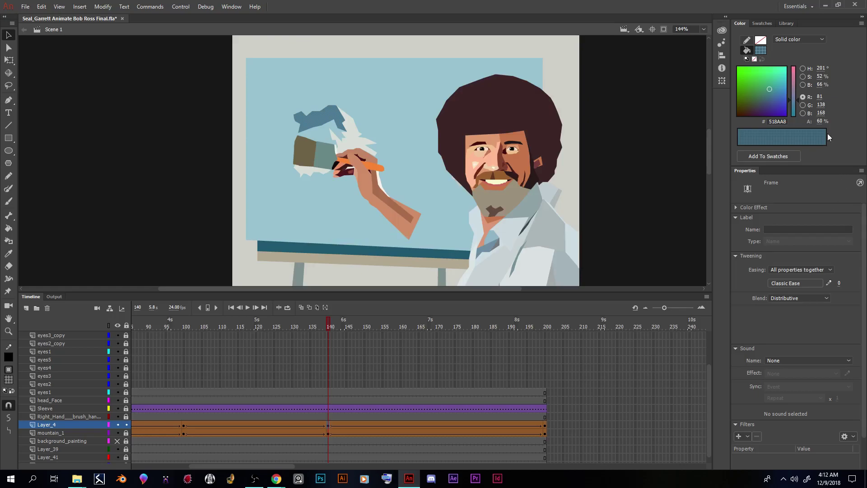
{"action": "left_click_drag", "start_coordinate": [829, 137], "coordinate": [835, 134]}
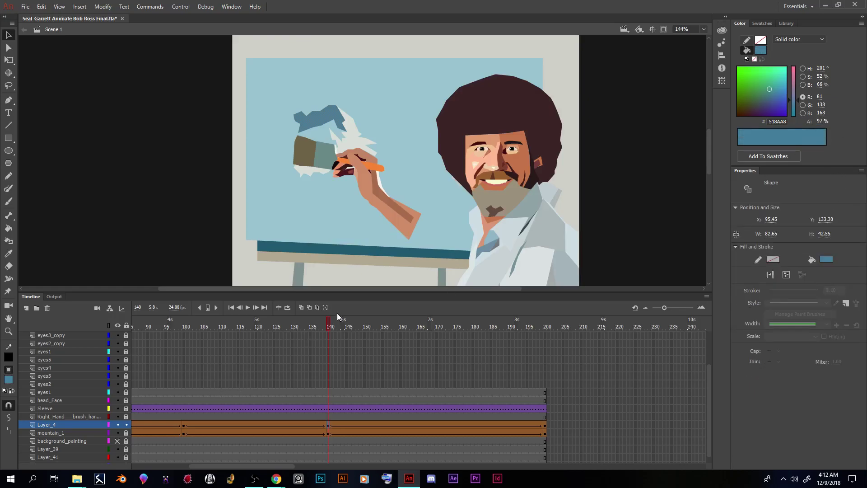
Scrub the timeline to preview the fade of the mountain and snow, and return to frame 1
{"action": "mouse_move", "coordinate": [337, 316]}
{"action": "left_mouse_down"}
{"action": "mouse_move", "coordinate": [69, 318]}
{"action": "mouse_move", "coordinate": [445, 338]}
{"action": "mouse_move", "coordinate": [509, 362]}
{"action": "mouse_move", "coordinate": [423, 380]}
{"action": "mouse_move", "coordinate": [85, 358]}
{"action": "mouse_move", "coordinate": [442, 371]}
{"action": "mouse_move", "coordinate": [441, 391]}
{"action": "mouse_move", "coordinate": [148, 376]}
{"action": "mouse_move", "coordinate": [304, 375]}
{"action": "left_mouse_up"}
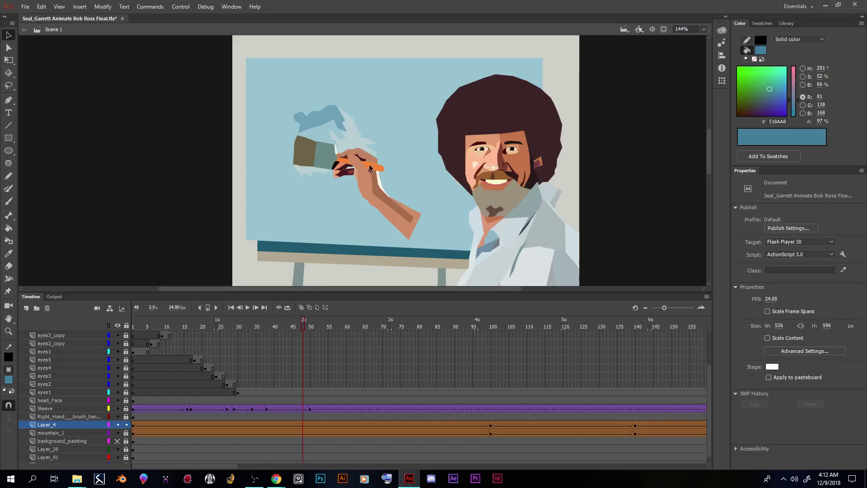
{"action": "left_click", "coordinate": [293, 440]}
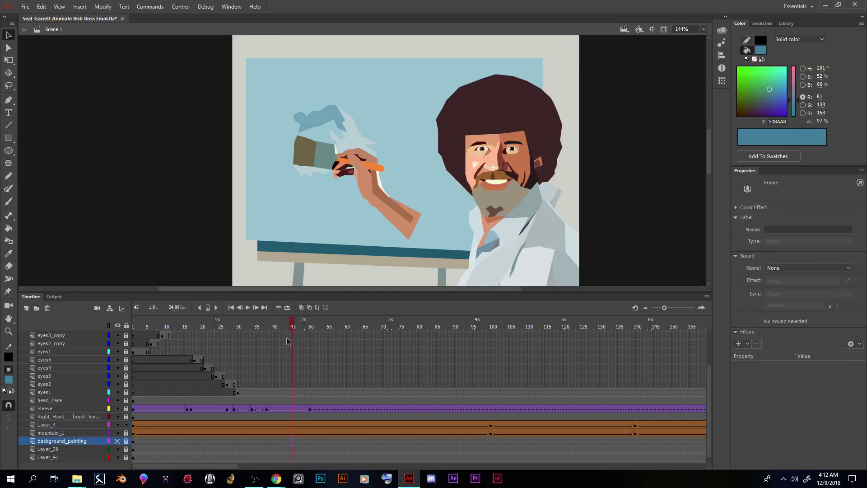
{"action": "left_click_drag", "start_coordinate": [292, 326], "coordinate": [296, 327]}
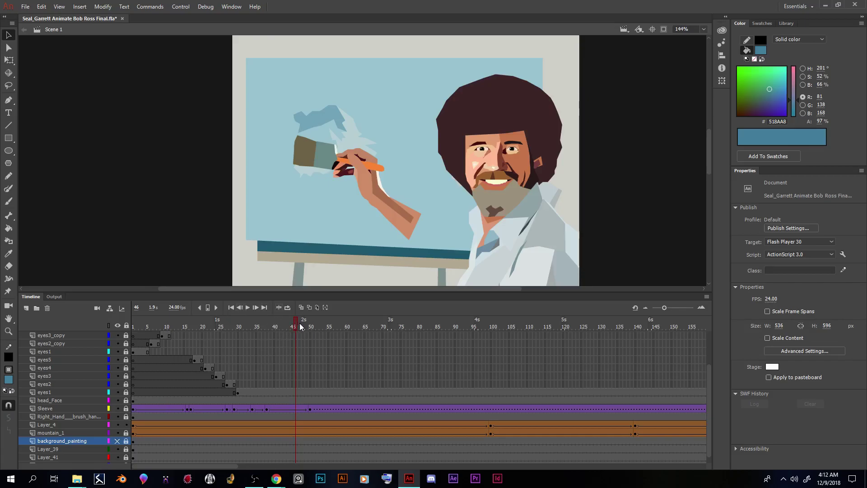
{"action": "left_click_drag", "start_coordinate": [300, 327], "coordinate": [118, 324]}
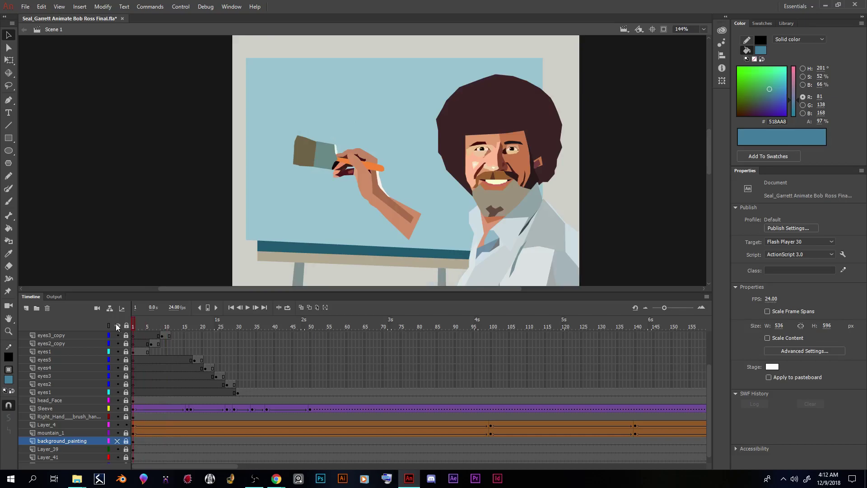
Select the palette artwork on the palette___left_hand layer and apply a classic tween to it
{"action": "key", "text": "ctrl+minus"}
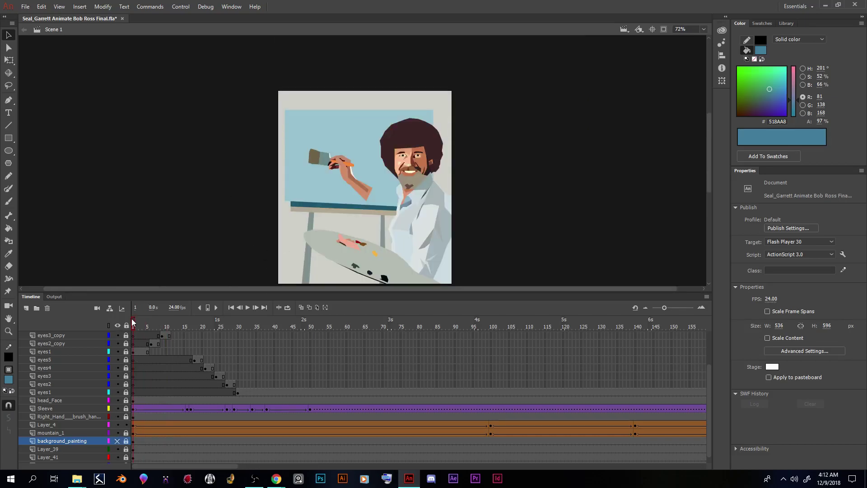
{"action": "scroll", "coordinate": [235, 412], "scroll_direction": "up", "scroll_amount": 3}
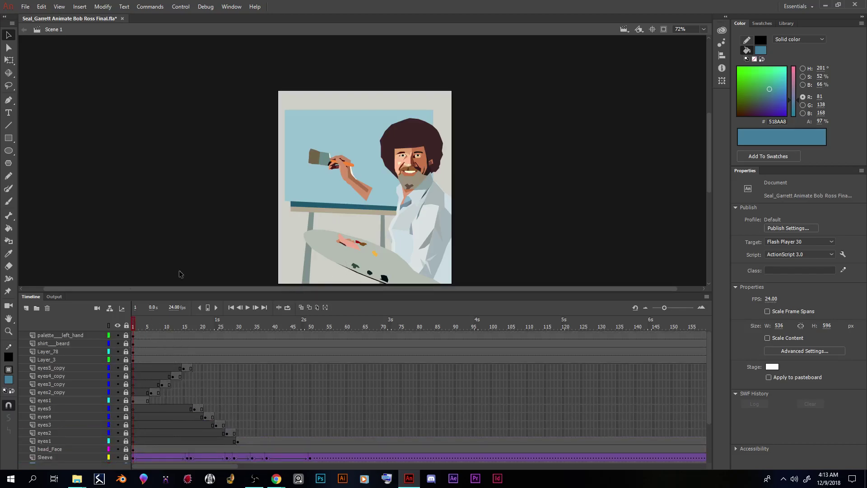
{"action": "left_click", "coordinate": [65, 337]}
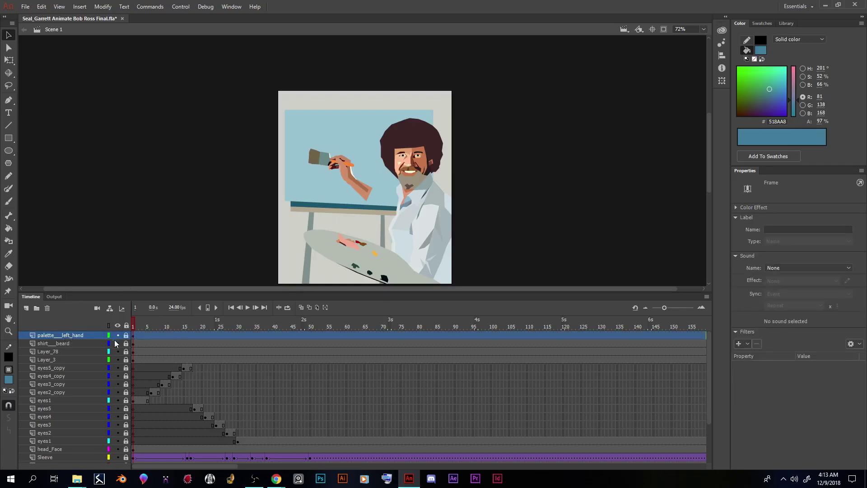
{"action": "left_click", "coordinate": [360, 275]}
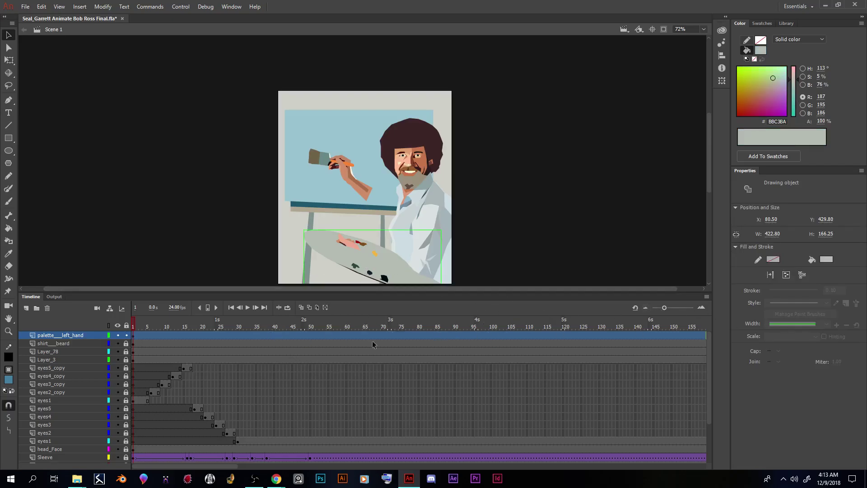
{"action": "right_click", "coordinate": [299, 334]}
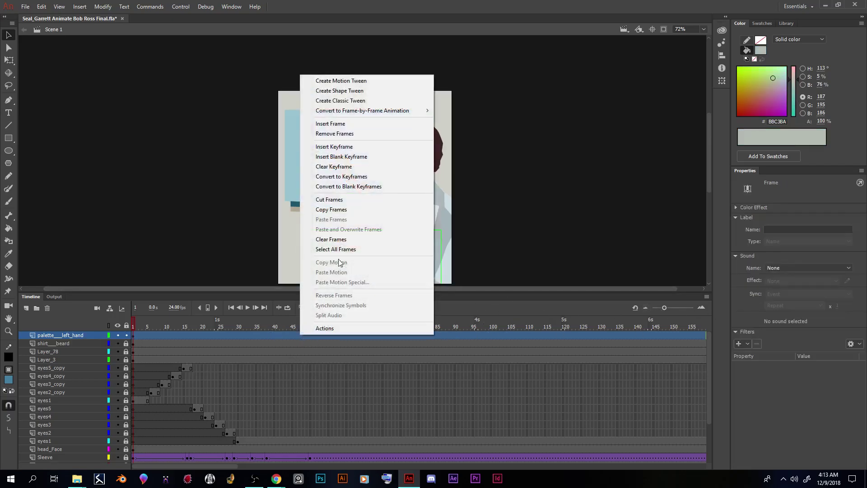
{"action": "left_click", "coordinate": [361, 100]}
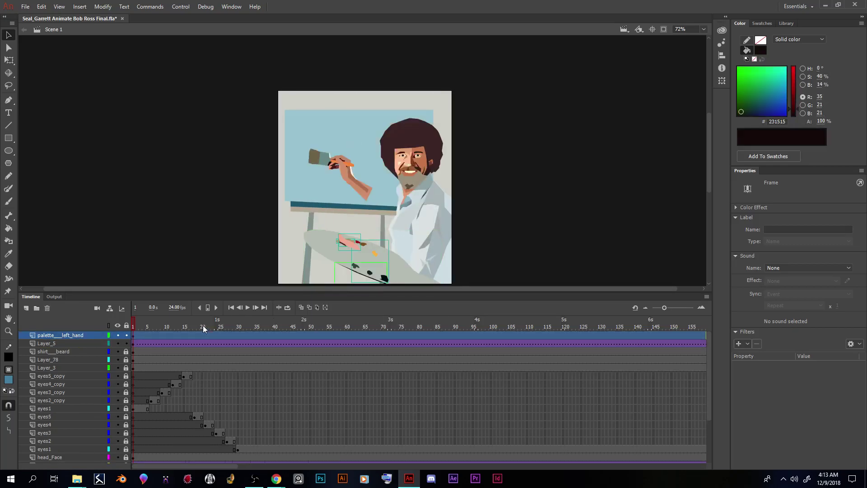
Create a classic tween on the palette___left_hand layer and remove the classic tween from Layer_5
{"action": "left_click", "coordinate": [245, 335]}
{"action": "right_click", "coordinate": [245, 335]}
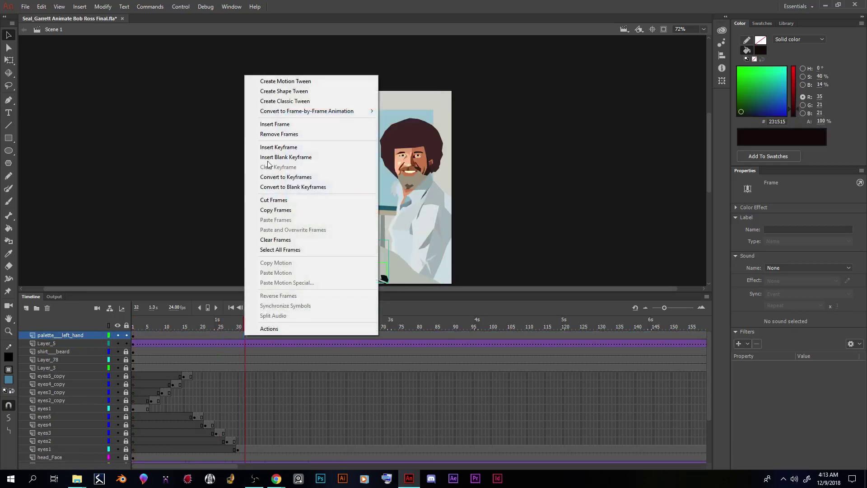
{"action": "left_click", "coordinate": [303, 101]}
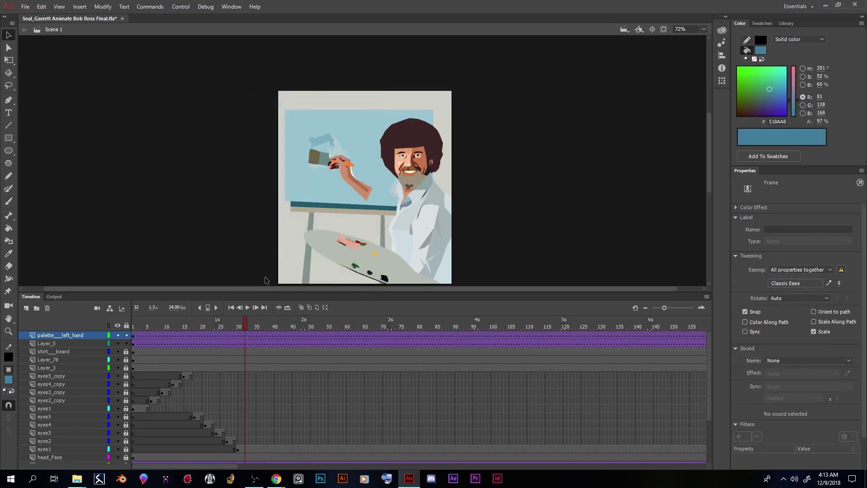
{"action": "left_click", "coordinate": [229, 344]}
{"action": "right_click", "coordinate": [230, 343]}
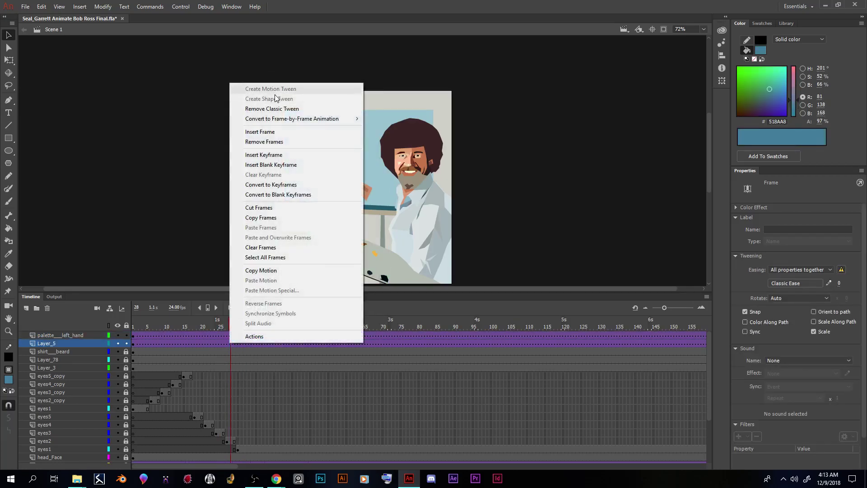
{"action": "left_click", "coordinate": [276, 111]}
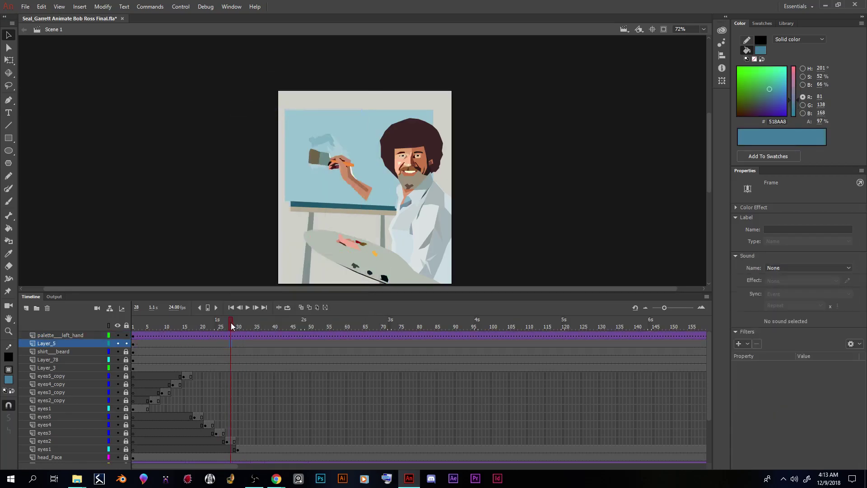
Return to frame 1 and toggle the visibility of palette___left_hand and Layer_5 to check what each layer contains
{"action": "left_click_drag", "start_coordinate": [231, 322], "coordinate": [157, 334]}
{"action": "left_click", "coordinate": [131, 335]}
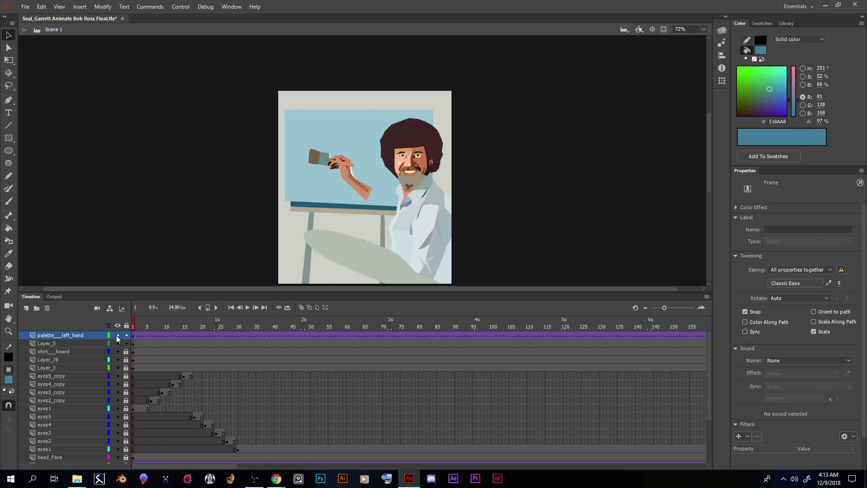
{"action": "left_click", "coordinate": [115, 335]}
{"action": "left_click", "coordinate": [118, 344]}
{"action": "left_click", "coordinate": [118, 343]}
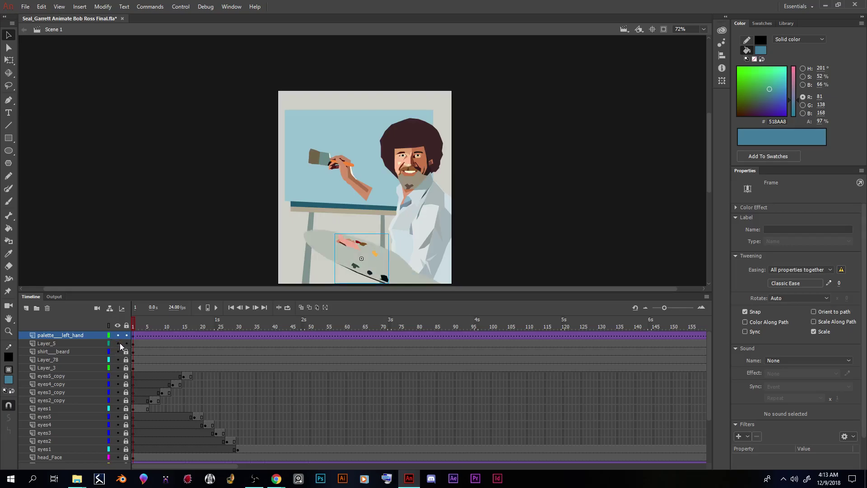
{"action": "left_click", "coordinate": [122, 343]}
Create a classic tween on Layer_5
{"action": "left_click", "coordinate": [141, 344]}
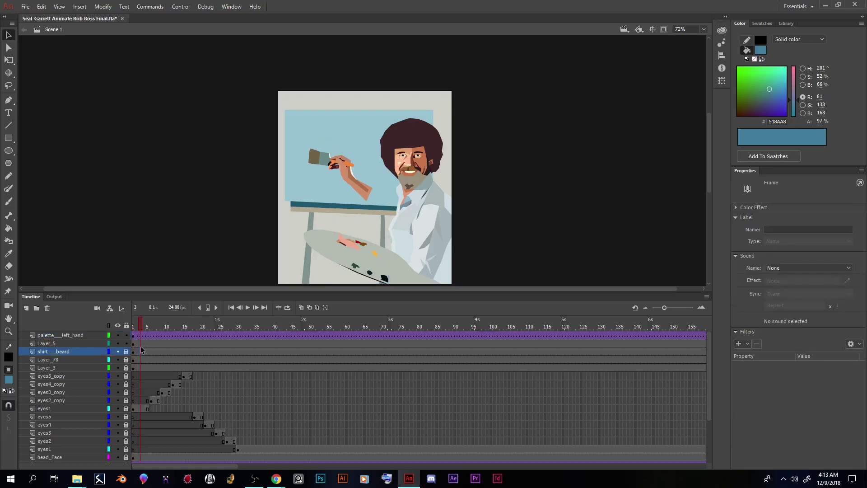
{"action": "right_click", "coordinate": [144, 347]}
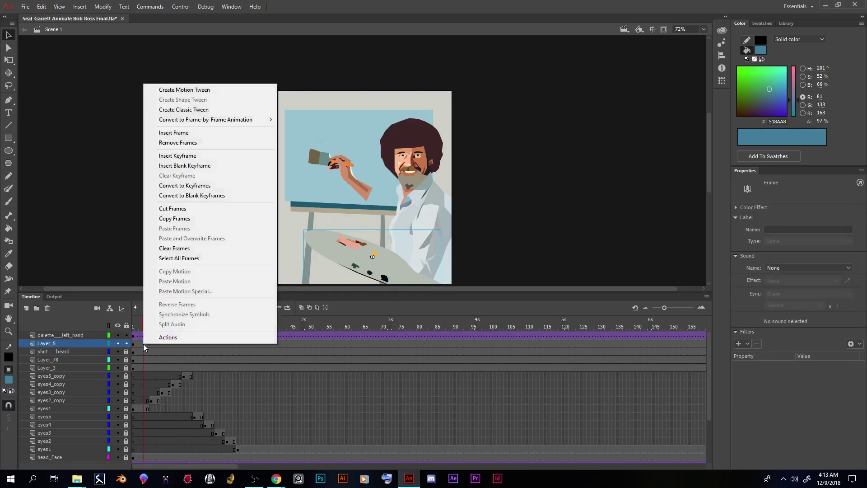
{"action": "left_click", "coordinate": [189, 110]}
Insert keyframes at frame 200 on the palette___left_hand layer and Layer_5
{"action": "key", "text": "Return"}
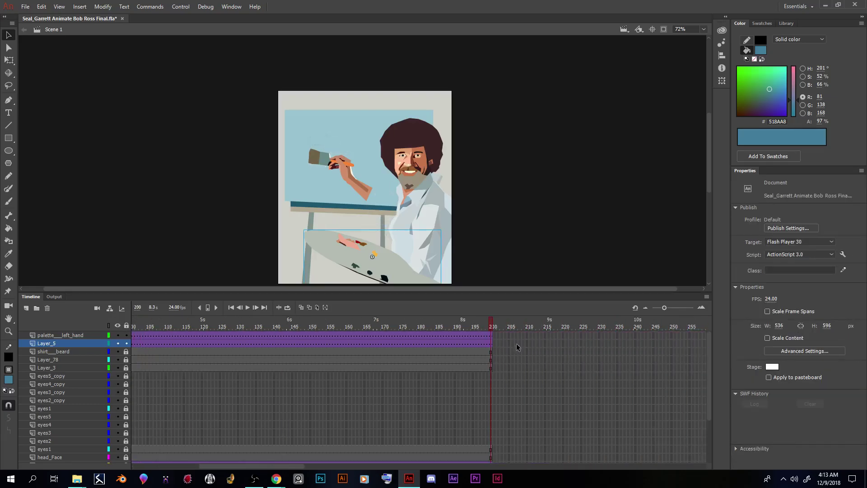
{"action": "right_click", "coordinate": [491, 335]}
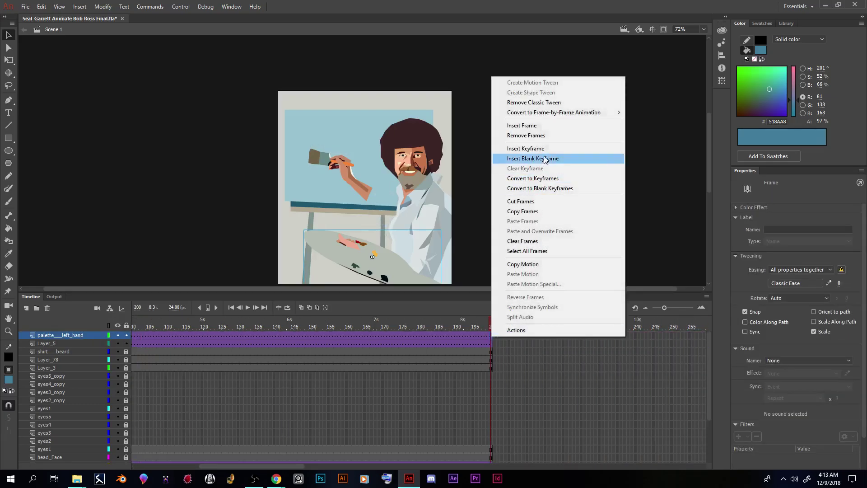
{"action": "left_click", "coordinate": [546, 149]}
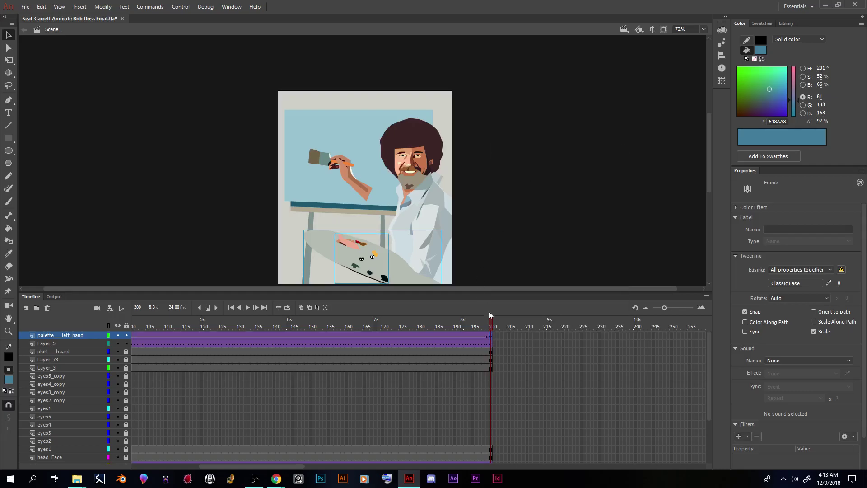
{"action": "right_click", "coordinate": [491, 343]}
{"action": "left_click", "coordinate": [530, 156]}
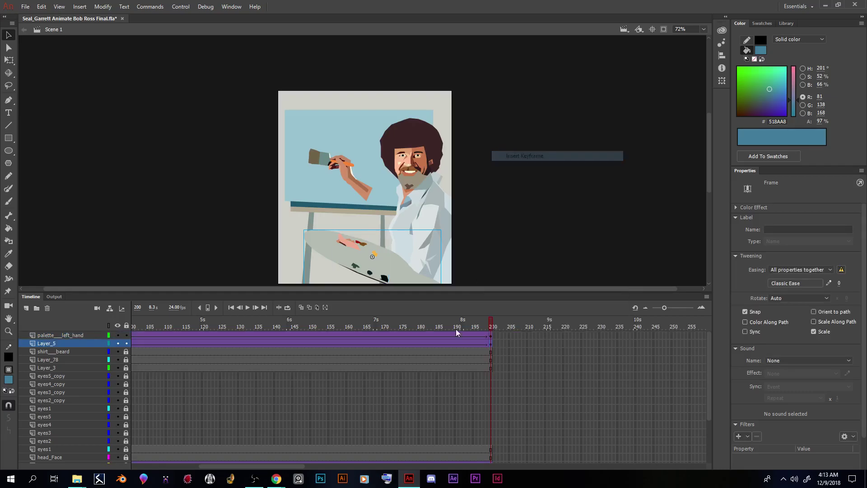
Go to frame 25 and try to reposition the palette on Layer_5 with a keyframe there
{"action": "key", "text": "Return"}
{"action": "left_click_drag", "start_coordinate": [135, 326], "coordinate": [219, 332]}
{"action": "left_click", "coordinate": [220, 334]}
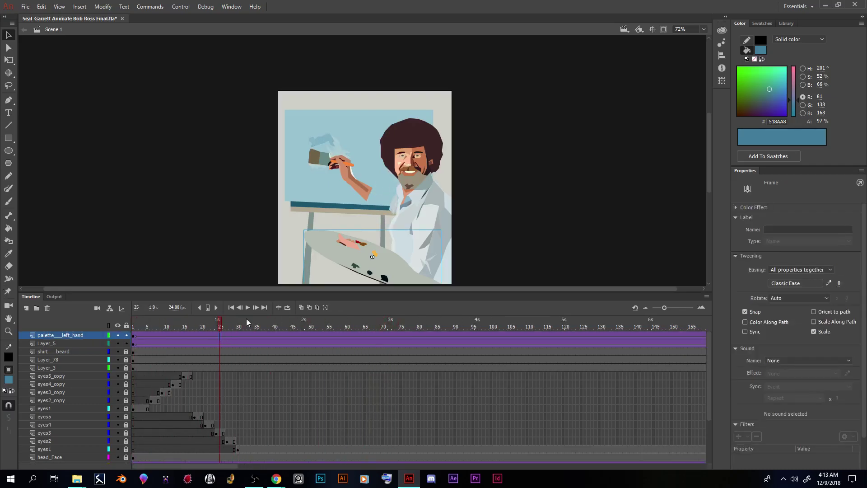
{"action": "left_click_drag", "start_coordinate": [389, 271], "coordinate": [389, 269]}
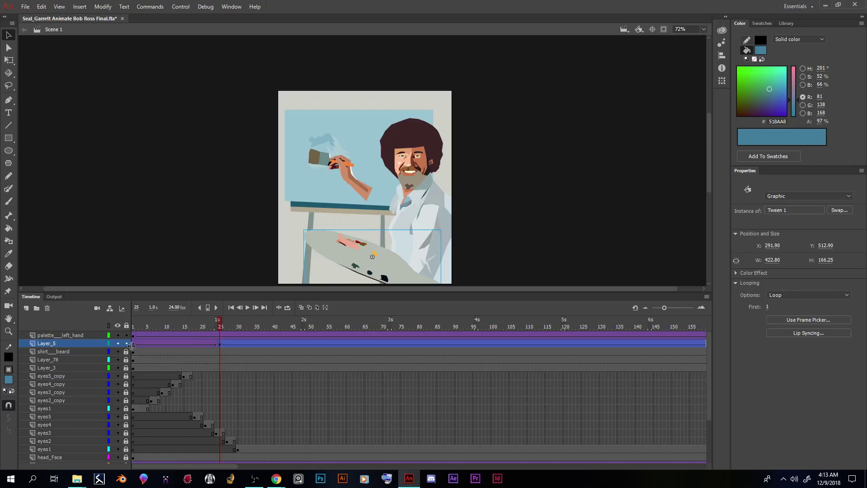
Remove the classic tweens before and after frame 25 on Layer_5
{"action": "right_click", "coordinate": [147, 344]}
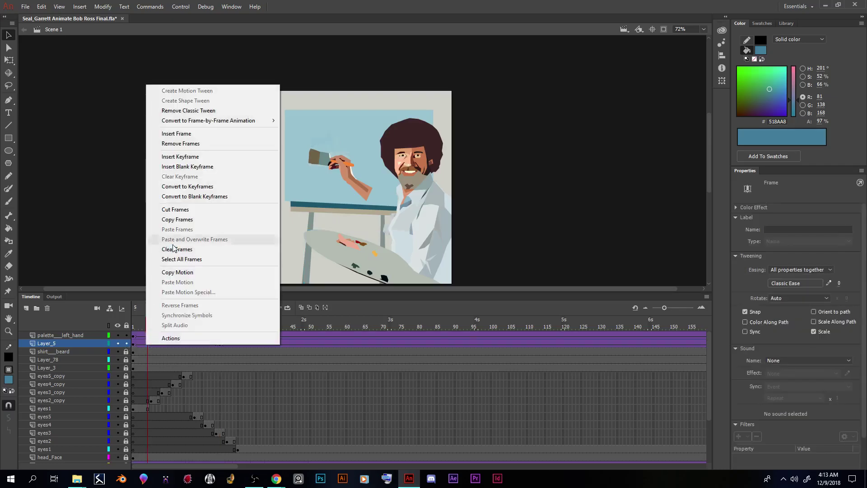
{"action": "left_click", "coordinate": [205, 110]}
{"action": "right_click", "coordinate": [314, 342]}
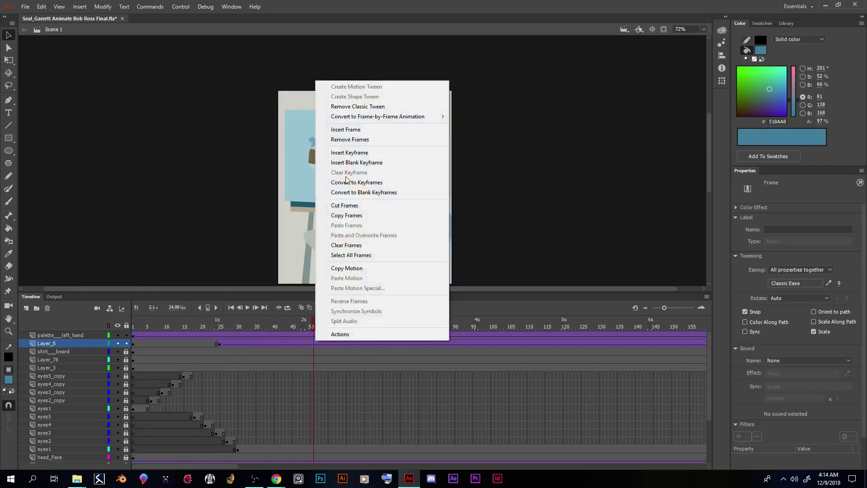
{"action": "left_click", "coordinate": [353, 108]}
Remove the frames from 25 to 200 on Layer_5
{"action": "left_click", "coordinate": [219, 343]}
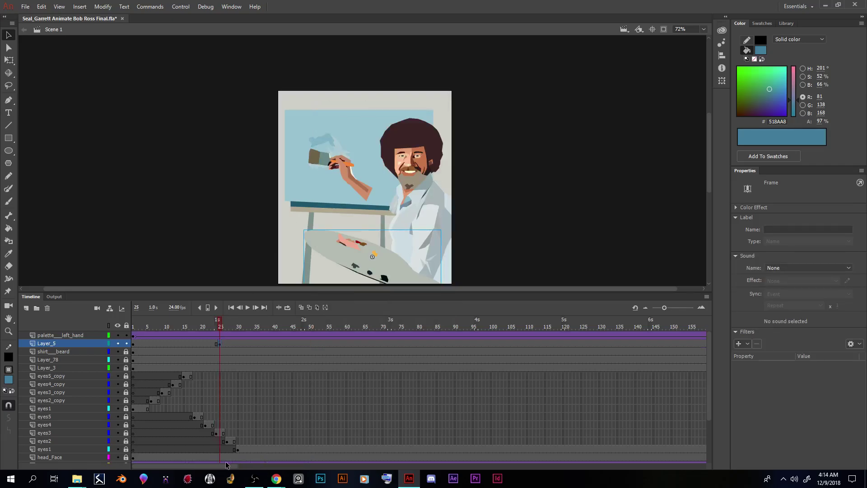
{"action": "left_click_drag", "start_coordinate": [229, 467], "coordinate": [276, 468]}
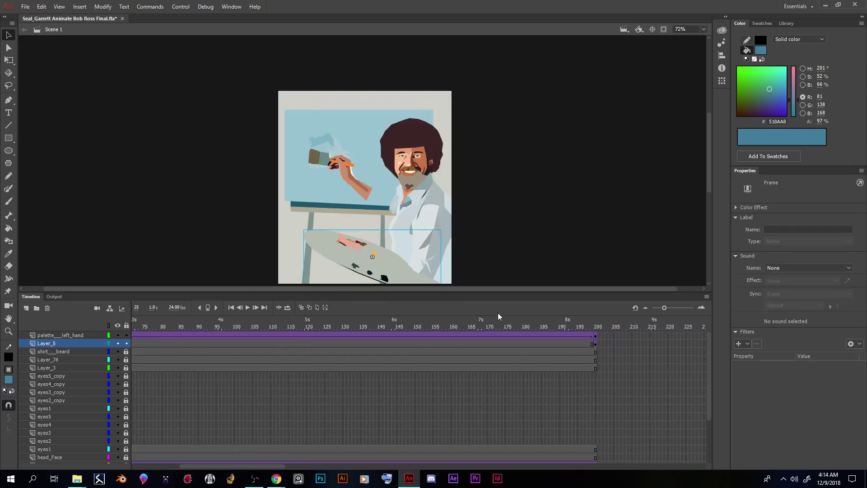
{"action": "left_click", "coordinate": [595, 344], "text": "shift"}
{"action": "right_click", "coordinate": [579, 348]}
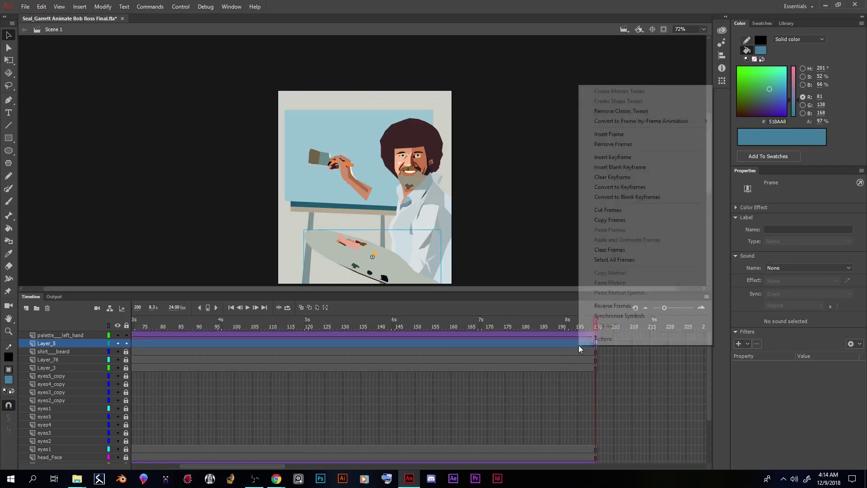
{"action": "left_click", "coordinate": [640, 144]}
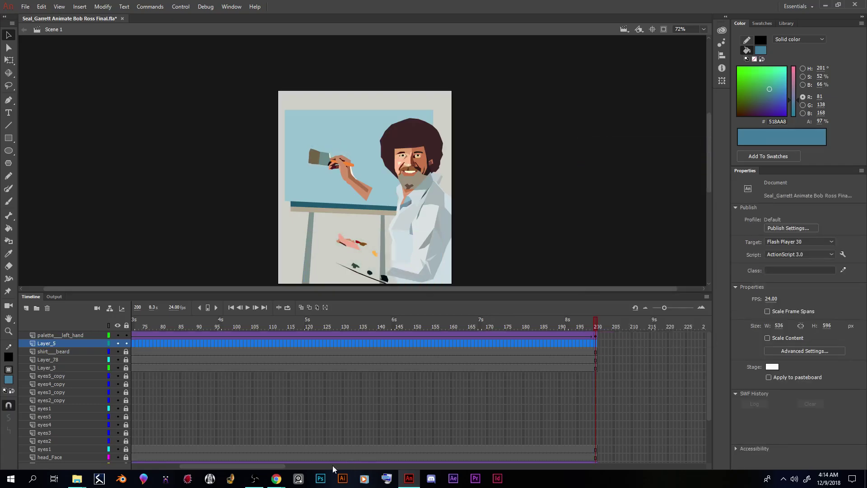
Extend Layer_5's opening frame span so the palette lasts until frame 200
{"action": "left_click_drag", "start_coordinate": [266, 468], "coordinate": [199, 461]}
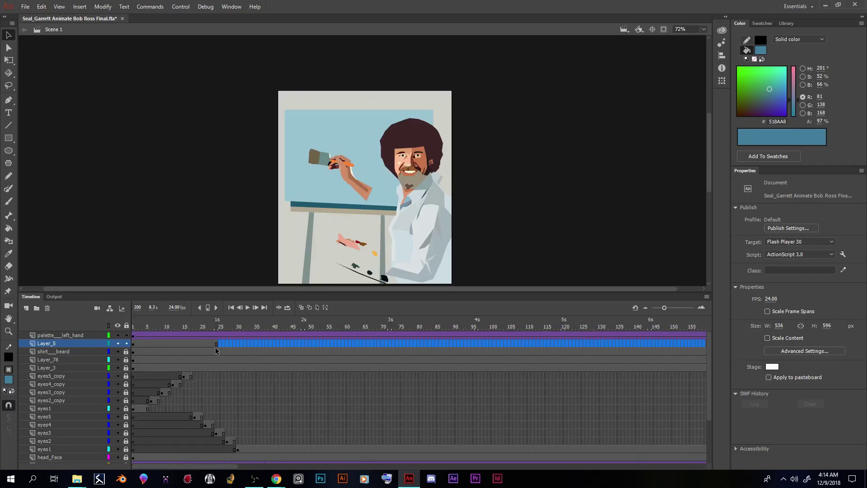
{"action": "left_click_drag", "start_coordinate": [216, 347], "coordinate": [683, 340]}
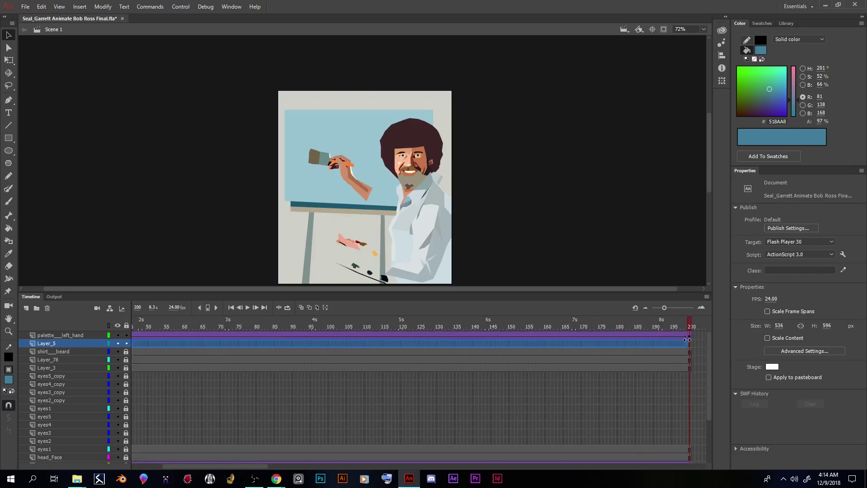
{"action": "left_click", "coordinate": [689, 343]}
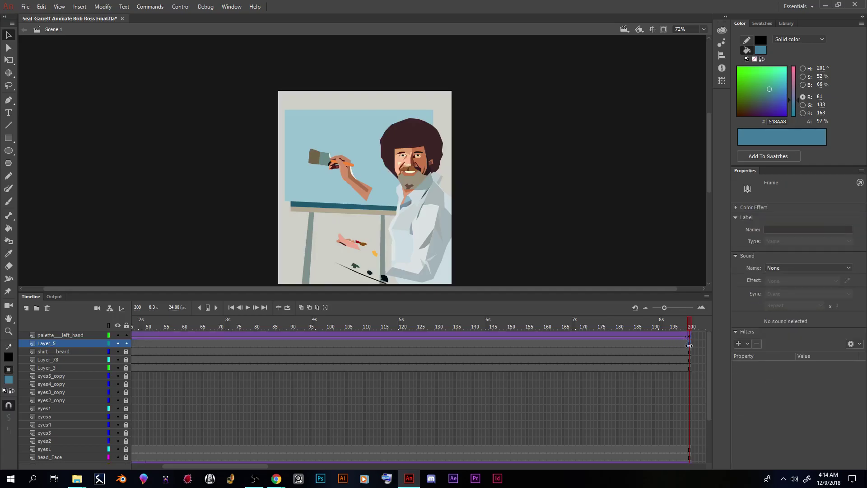
{"action": "double_click", "coordinate": [689, 346]}
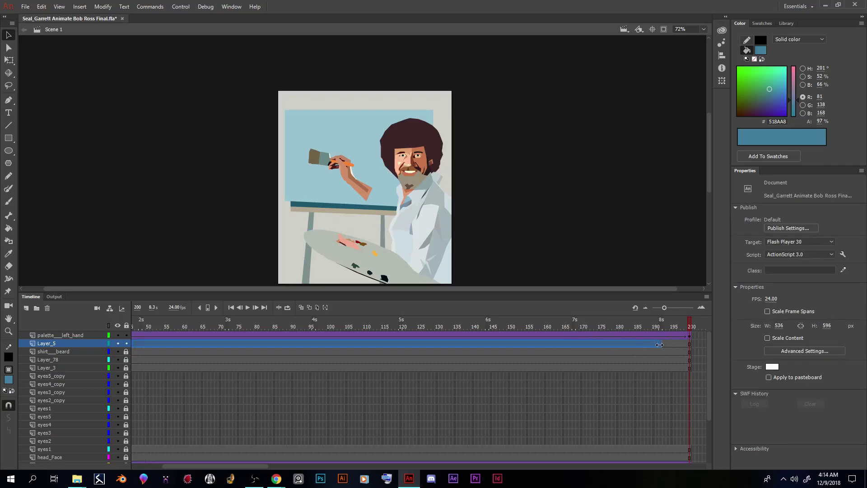
Move the palette shape from frame 1 of Layer_5 onto the palette___left_hand layer in the same position
{"action": "left_click_drag", "start_coordinate": [690, 325], "coordinate": [2, 287]}
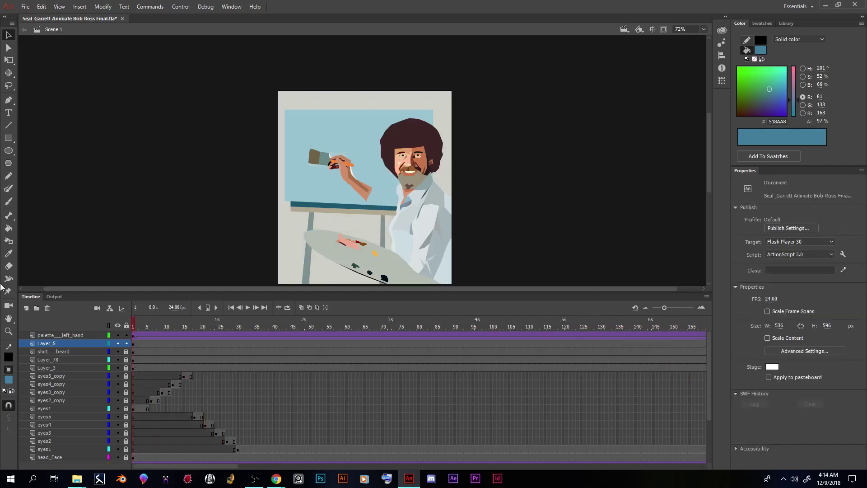
{"action": "left_click", "coordinate": [133, 345]}
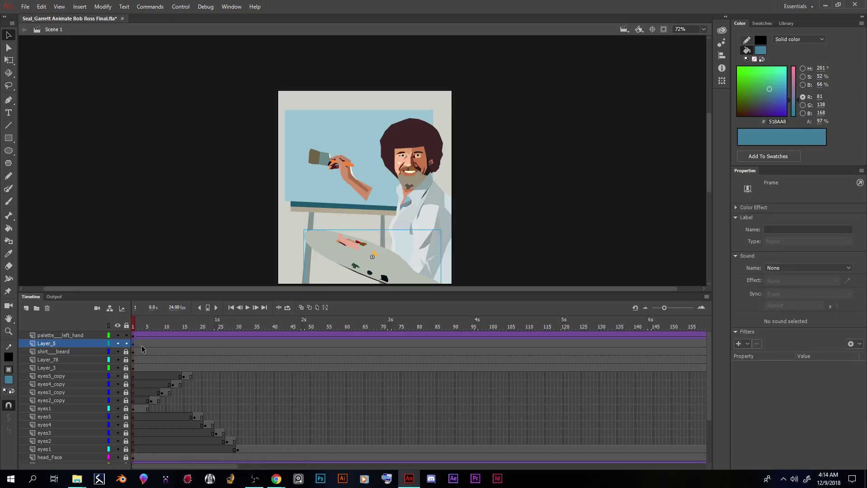
{"action": "key", "text": "Delete"}
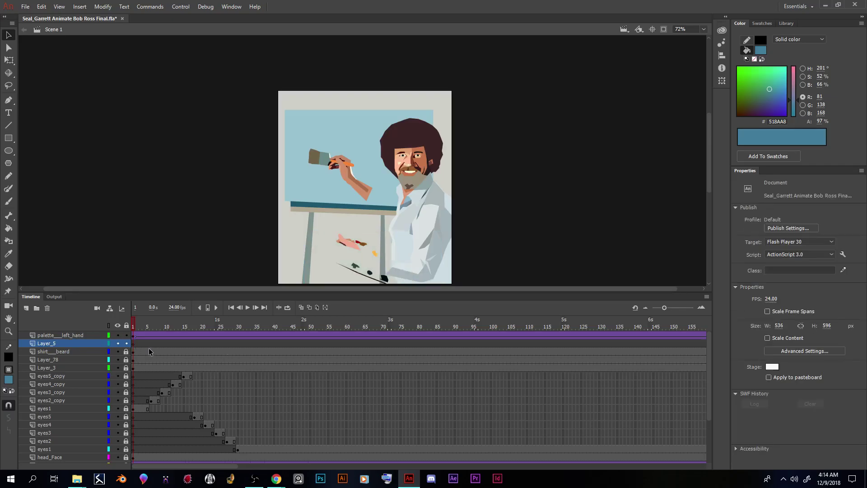
{"action": "left_click", "coordinate": [63, 336]}
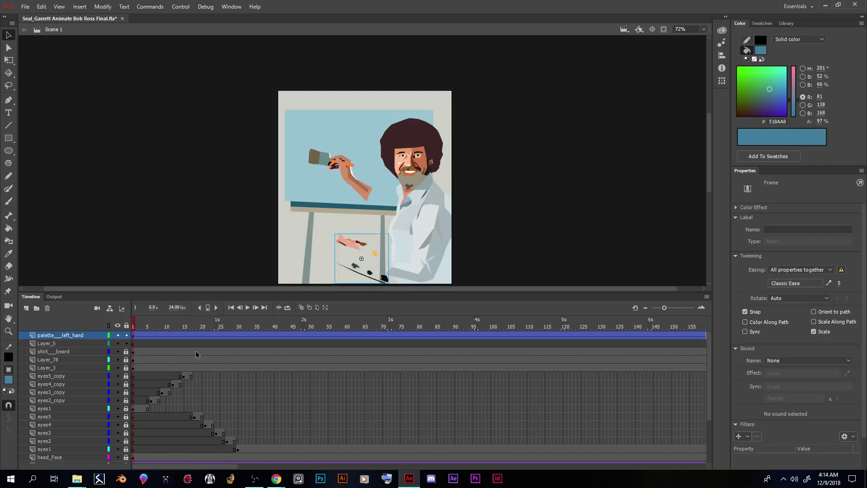
{"action": "left_click", "coordinate": [385, 266]}
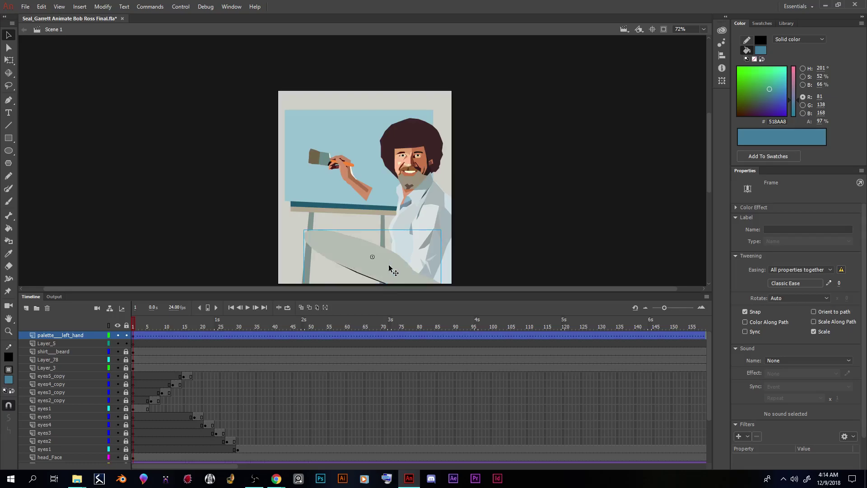
Send the palette shape on frame 1 of palette___left_hand behind the paint blobs
{"action": "right_click", "coordinate": [359, 259]}
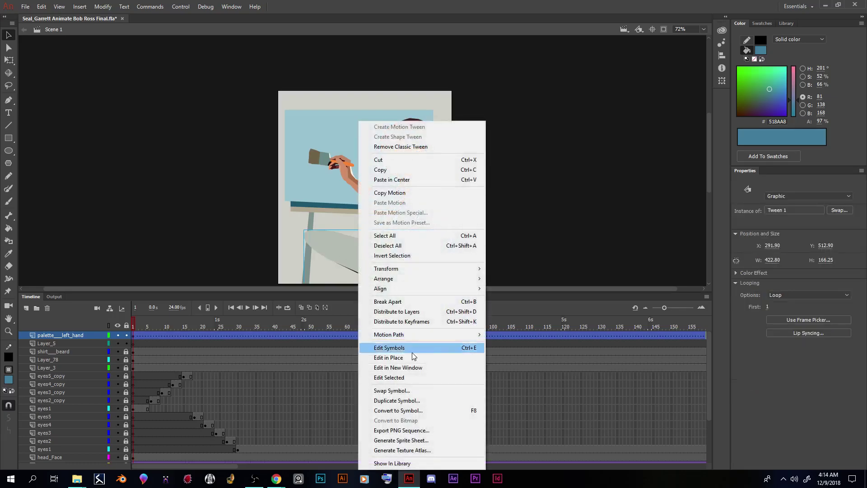
{"action": "mouse_move", "coordinate": [413, 279]}
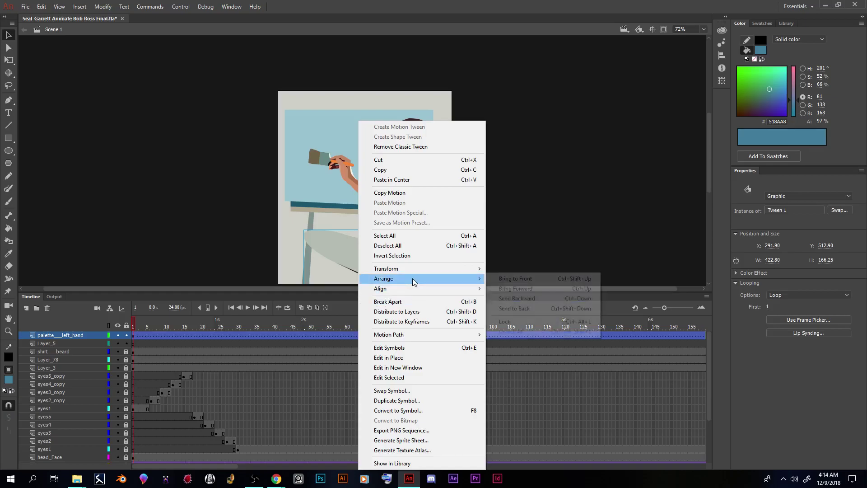
{"action": "left_click", "coordinate": [515, 308]}
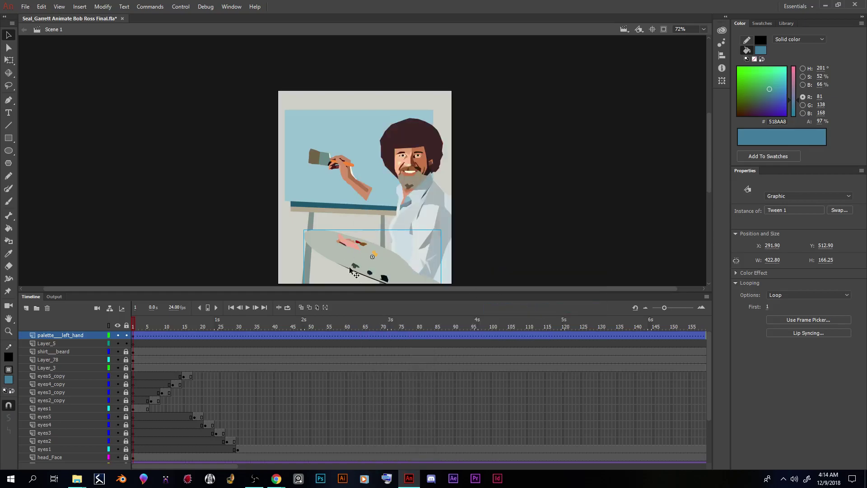
{"action": "key", "text": "Return"}
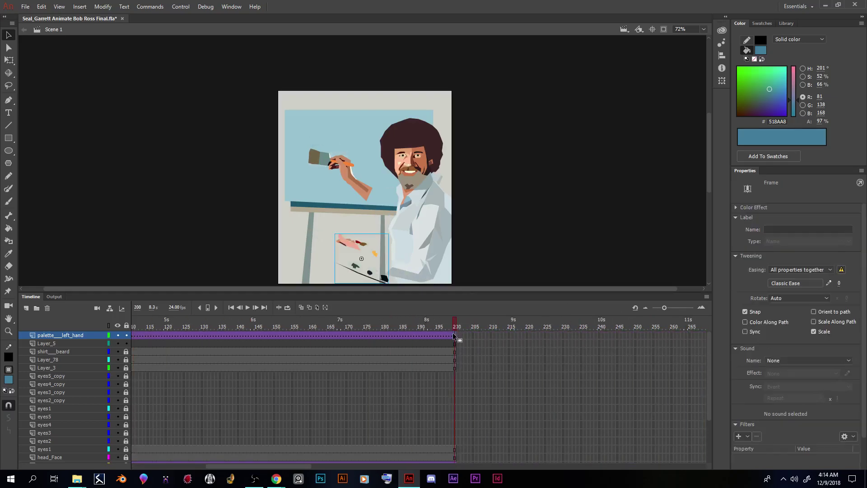
Remove the classic tween leading up to frame 200 on the palette___left_hand layer
{"action": "left_click", "coordinate": [408, 335]}
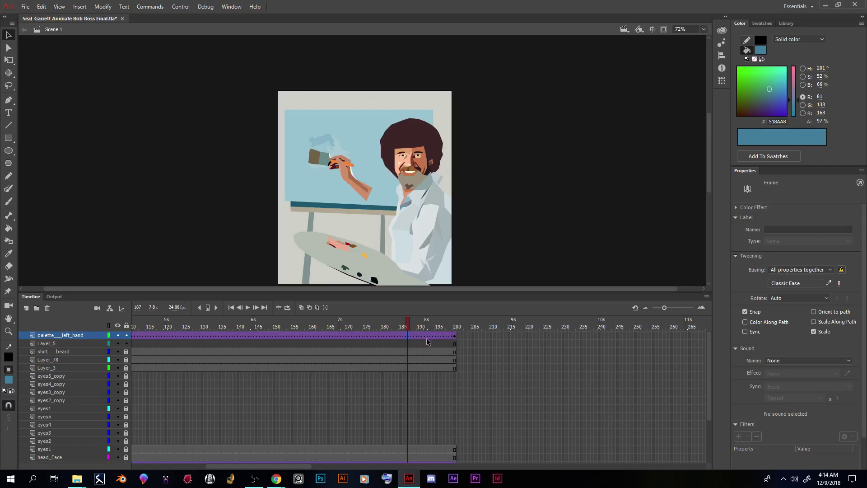
{"action": "left_click", "coordinate": [427, 335]}
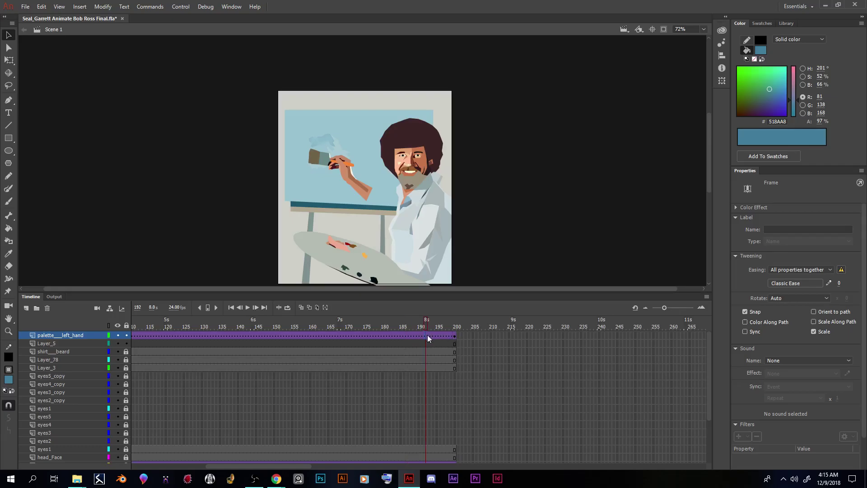
{"action": "right_click", "coordinate": [374, 337]}
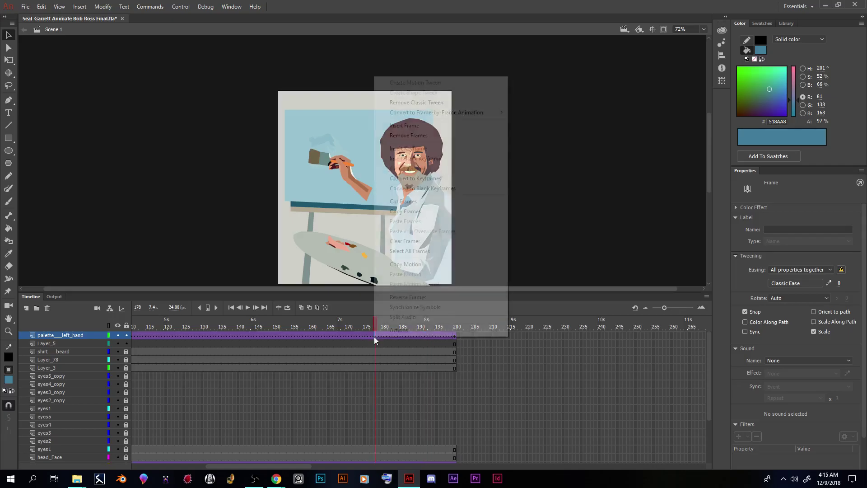
{"action": "left_click", "coordinate": [425, 102]}
Remove frame 200 of the palette___left_hand layer and insert a new keyframe there
{"action": "left_click", "coordinate": [454, 335]}
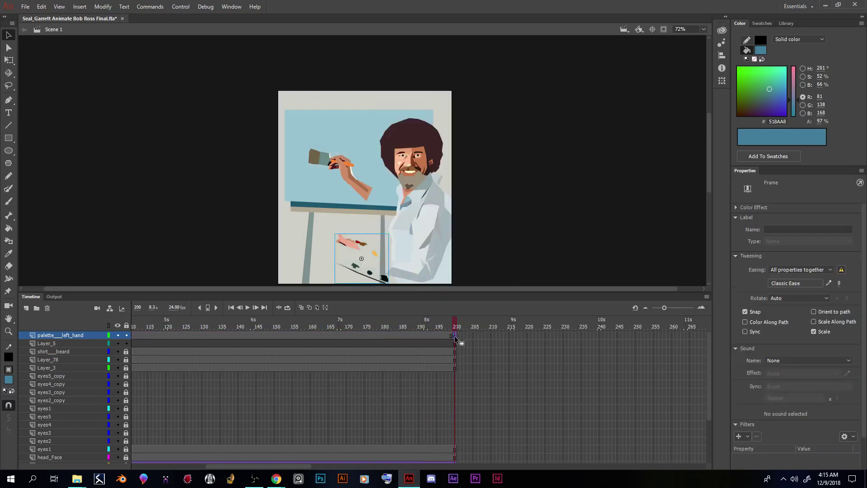
{"action": "right_click", "coordinate": [454, 336]}
{"action": "left_click", "coordinate": [489, 135]}
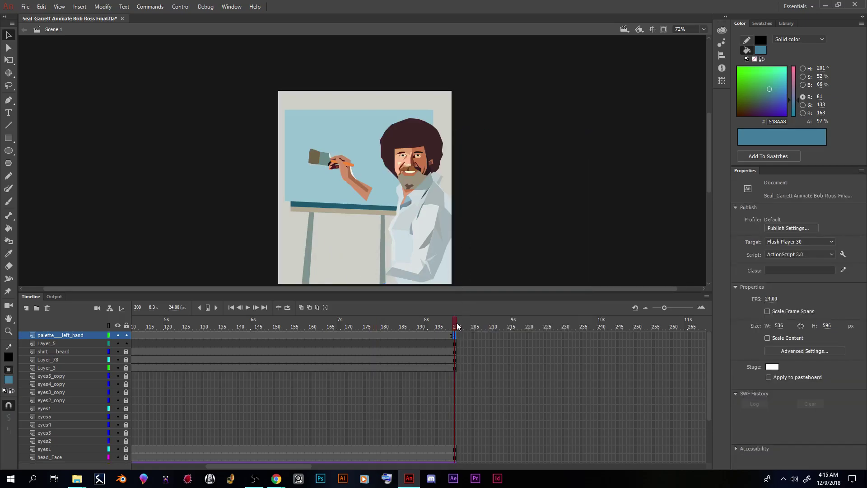
{"action": "left_click", "coordinate": [389, 327]}
{"action": "left_click_drag", "start_coordinate": [380, 318], "coordinate": [546, 340]}
{"action": "right_click", "coordinate": [546, 339]}
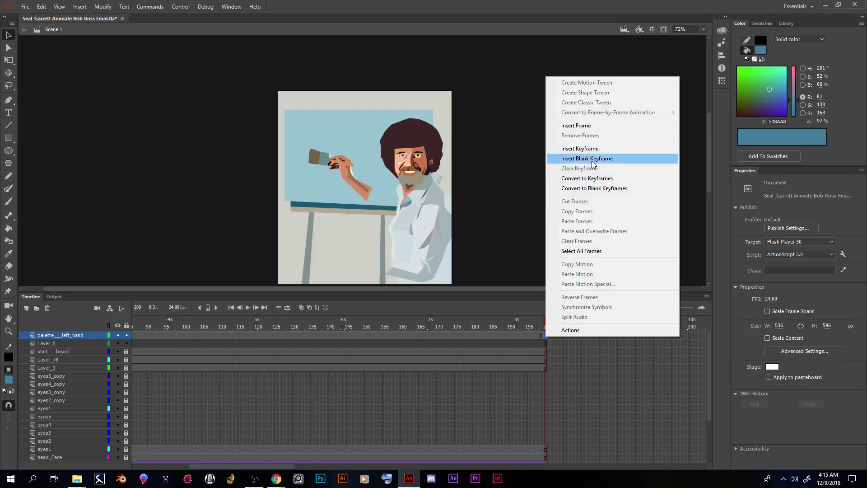
{"action": "left_click", "coordinate": [580, 149]}
Create a classic tween across the palette___left_hand layer's frames, starting from frame 1
{"action": "mouse_move", "coordinate": [546, 321]}
{"action": "left_mouse_down"}
{"action": "mouse_move", "coordinate": [492, 311]}
{"action": "mouse_move", "coordinate": [136, 316]}
{"action": "mouse_move", "coordinate": [151, 302]}
{"action": "mouse_move", "coordinate": [443, 327]}
{"action": "mouse_move", "coordinate": [130, 329]}
{"action": "mouse_move", "coordinate": [364, 334]}
{"action": "mouse_move", "coordinate": [338, 344]}
{"action": "mouse_move", "coordinate": [186, 325]}
{"action": "left_mouse_up"}
{"action": "left_click", "coordinate": [126, 343]}
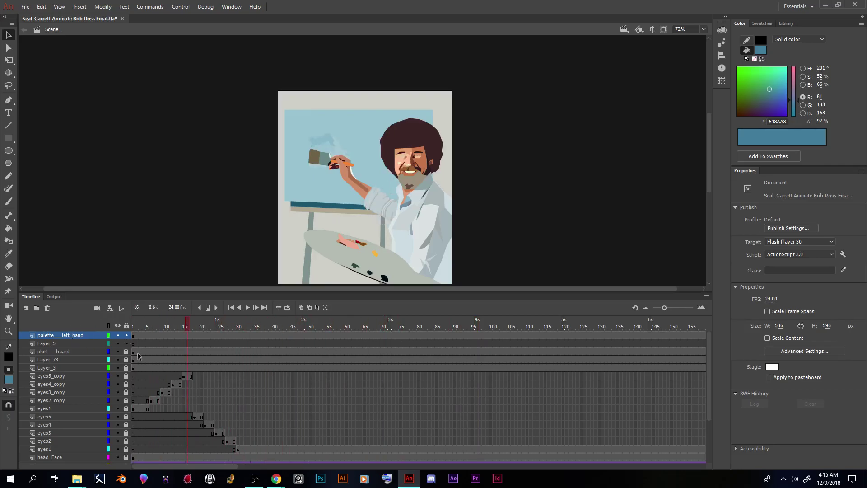
{"action": "right_click", "coordinate": [195, 335]}
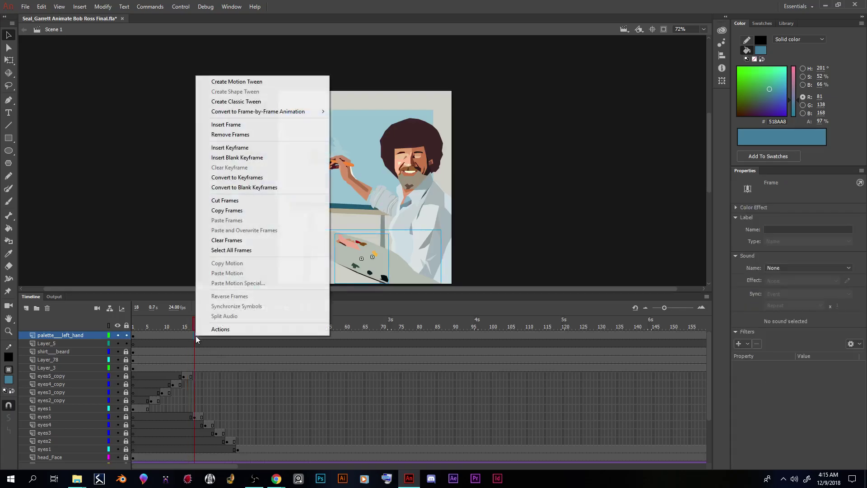
{"action": "left_click", "coordinate": [240, 103]}
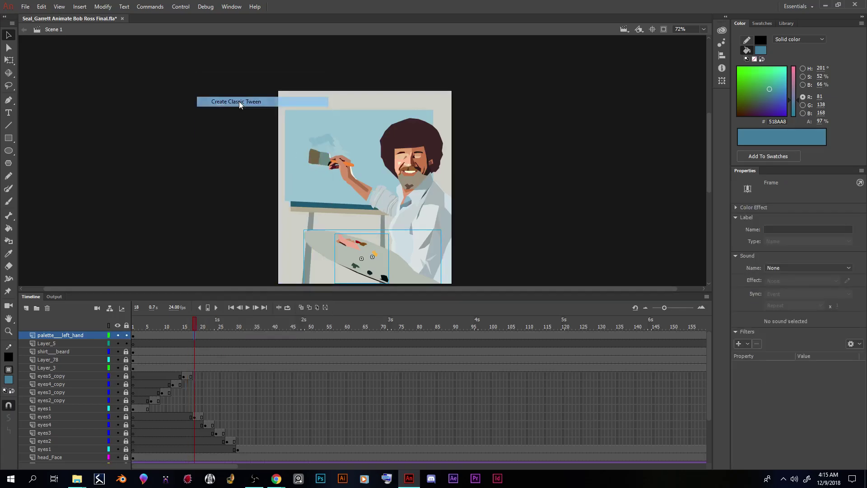
At frame 25, rotate the palette slightly clockwise and move it to about X 265.60, Y 517.05
{"action": "left_click_drag", "start_coordinate": [195, 324], "coordinate": [221, 324]}
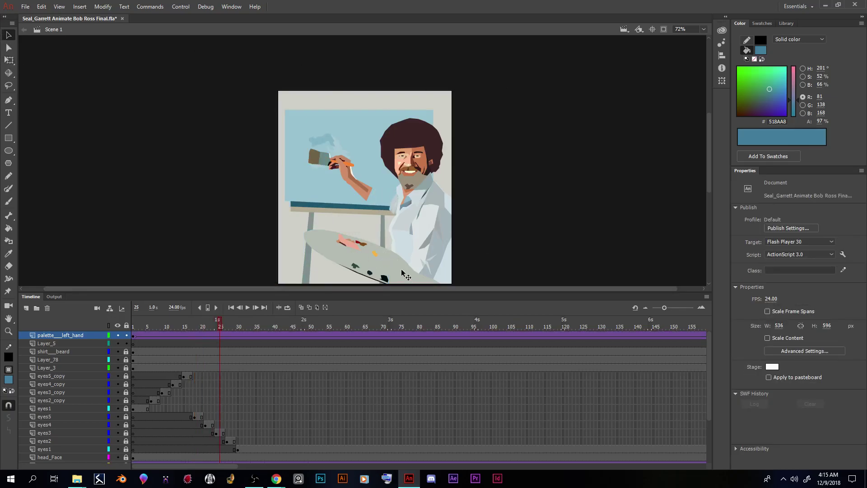
{"action": "left_click", "coordinate": [10, 62]}
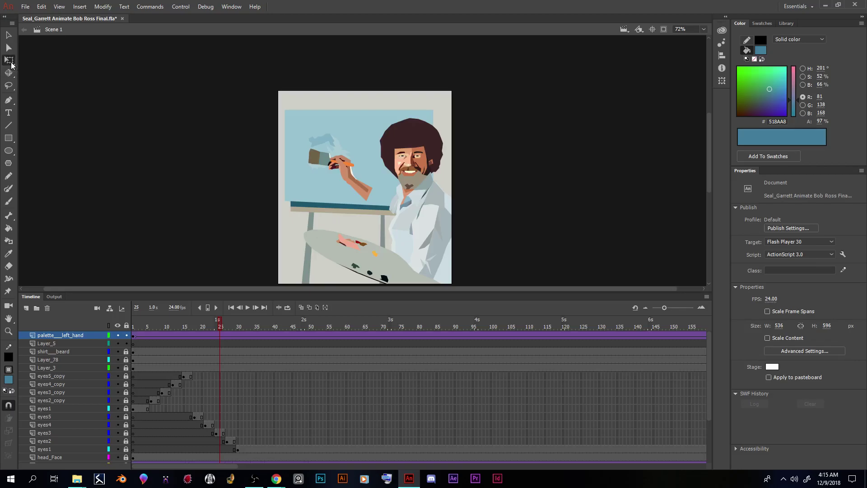
{"action": "left_click", "coordinate": [377, 262]}
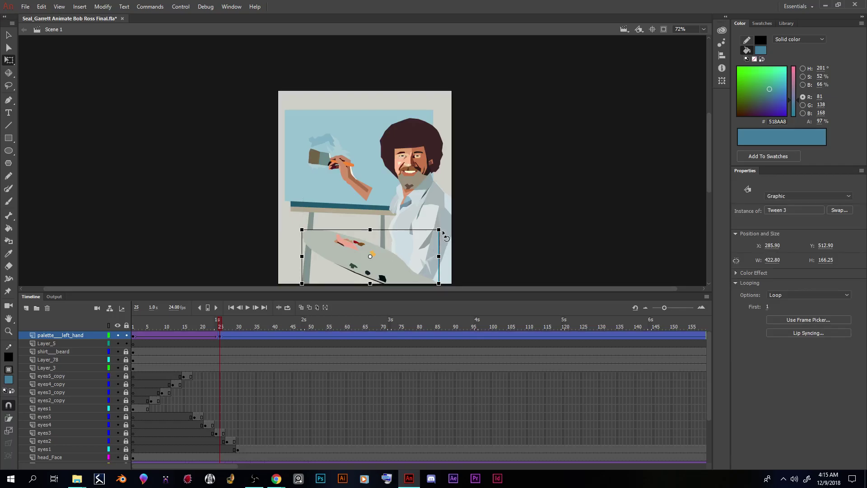
{"action": "left_click_drag", "start_coordinate": [443, 228], "coordinate": [445, 234]}
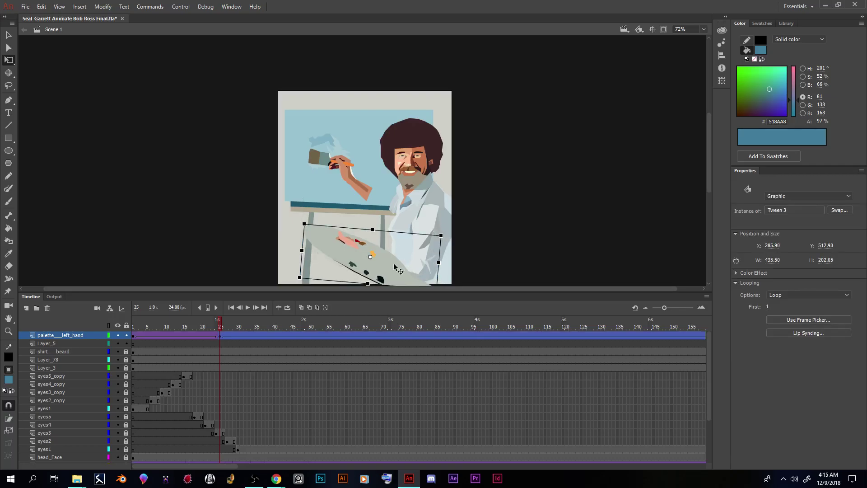
{"action": "left_click_drag", "start_coordinate": [389, 267], "coordinate": [386, 266]}
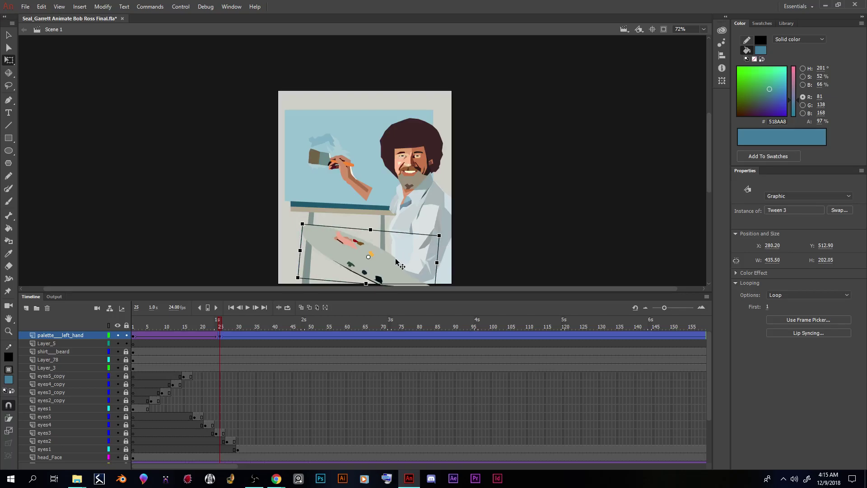
{"action": "left_click_drag", "start_coordinate": [398, 261], "coordinate": [396, 263]}
{"action": "scroll", "coordinate": [401, 267], "scroll_direction": "down", "scroll_amount": 3}
{"action": "scroll", "coordinate": [401, 241], "scroll_direction": "up", "scroll_amount": 3}
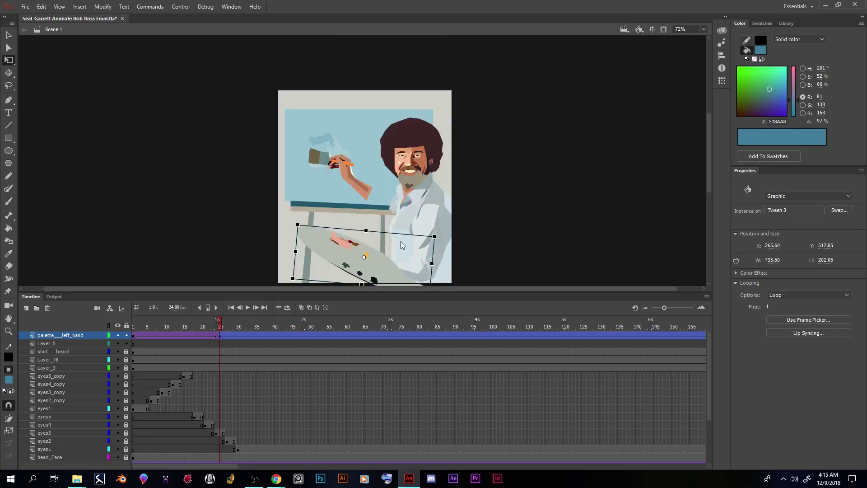
Check the palette's tweened motion through frame 200 and play the animation
{"action": "scroll", "coordinate": [386, 247], "scroll_direction": "down", "scroll_amount": 3}
{"action": "left_click_drag", "start_coordinate": [217, 321], "coordinate": [695, 329]}
{"action": "left_click", "coordinate": [491, 334]}
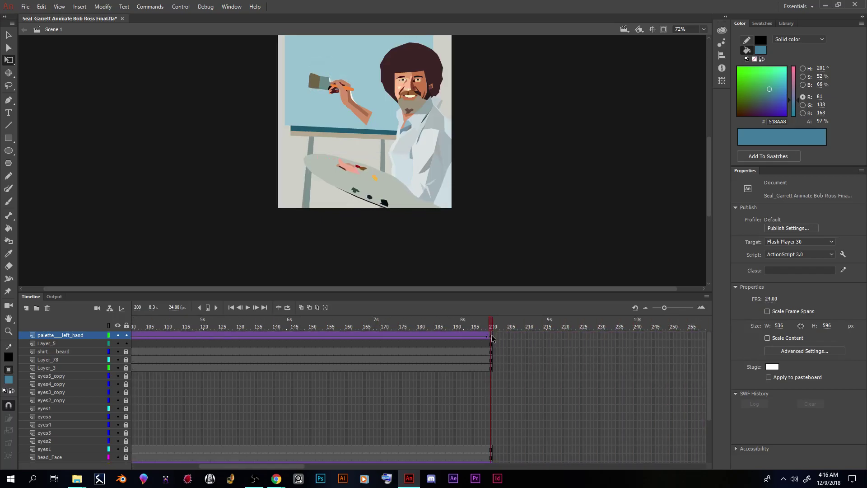
{"action": "left_click", "coordinate": [489, 326]}
{"action": "key", "text": "Return"}
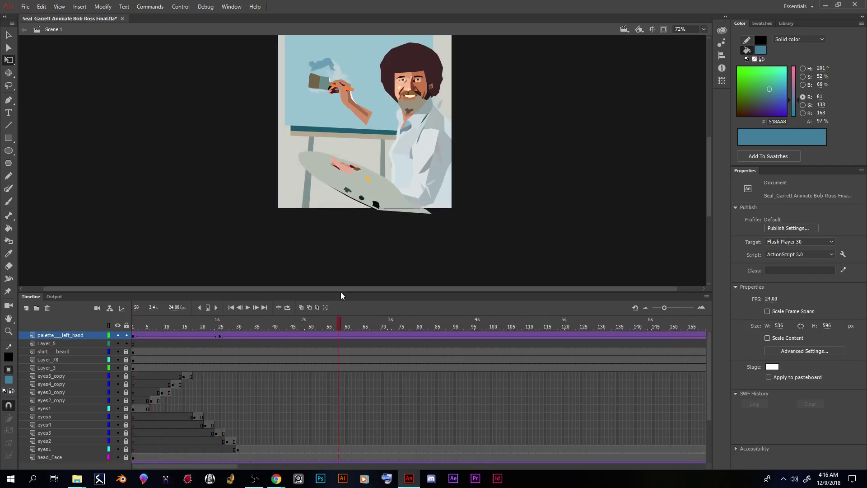
At frame 46, reposition the palette to about X 281.00, Y 522.45
{"action": "key", "text": "comma"}
{"action": "key", "text": "comma"}
{"action": "key", "text": "comma"}
{"action": "key", "text": "comma"}
{"action": "key", "text": "comma"}
{"action": "key", "text": "comma"}
{"action": "key", "text": "comma"}
{"action": "key", "text": "comma"}
{"action": "key", "text": "comma"}
{"action": "key", "text": "comma"}
{"action": "key", "text": "comma"}
{"action": "key", "text": "comma"}
{"action": "left_click", "coordinate": [389, 199]}
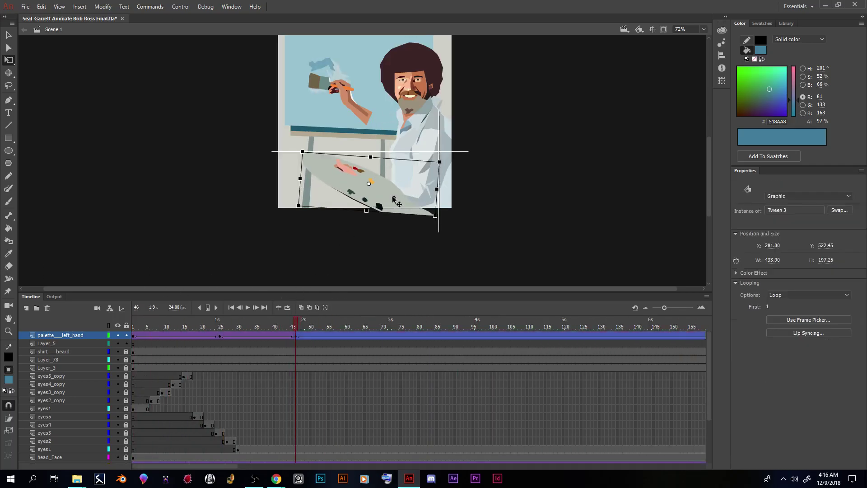
Move the palette to about X 293.75, Y 512.10 at frame 72 and X 278.60, Y 513.45 at frame 132
{"action": "left_click_drag", "start_coordinate": [296, 324], "coordinate": [390, 312]}
{"action": "left_click", "coordinate": [391, 198]}
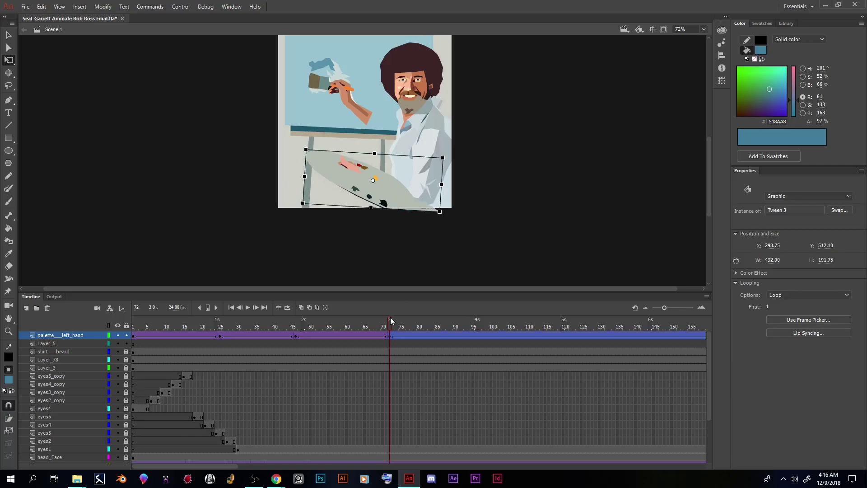
{"action": "left_click_drag", "start_coordinate": [392, 321], "coordinate": [606, 319]}
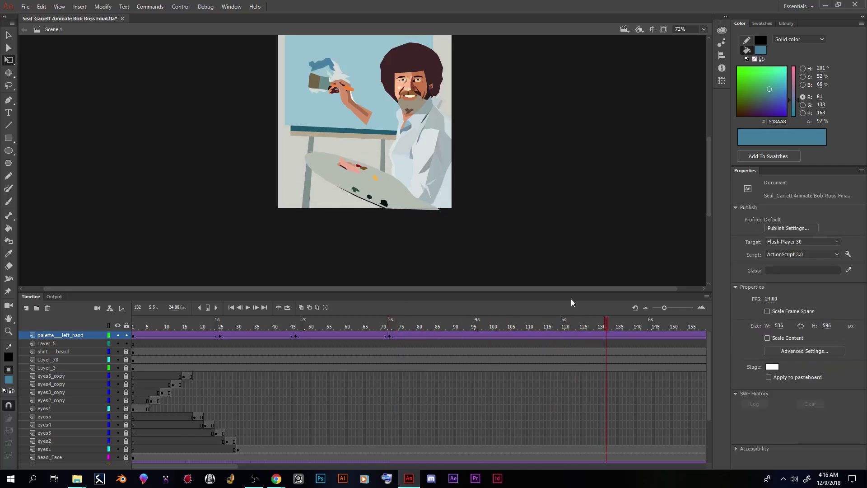
{"action": "left_click", "coordinate": [404, 197]}
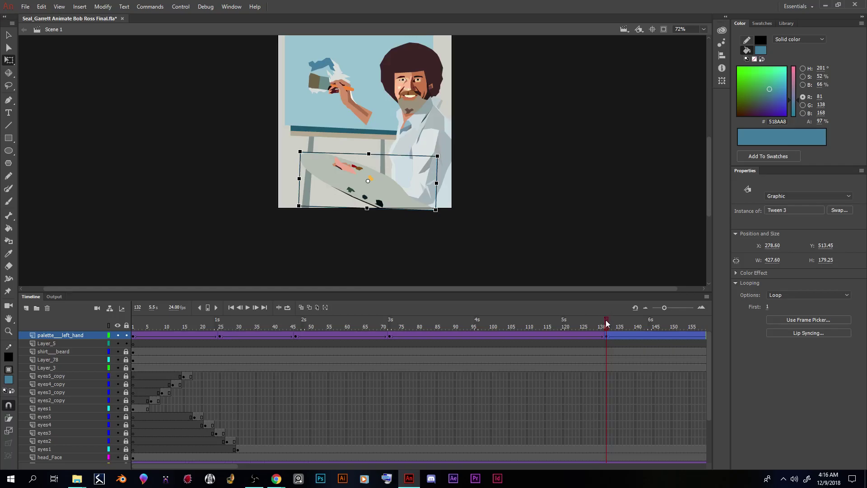
Play back the animation to review the palette's motion through its new keyframes
{"action": "key", "text": "Return"}
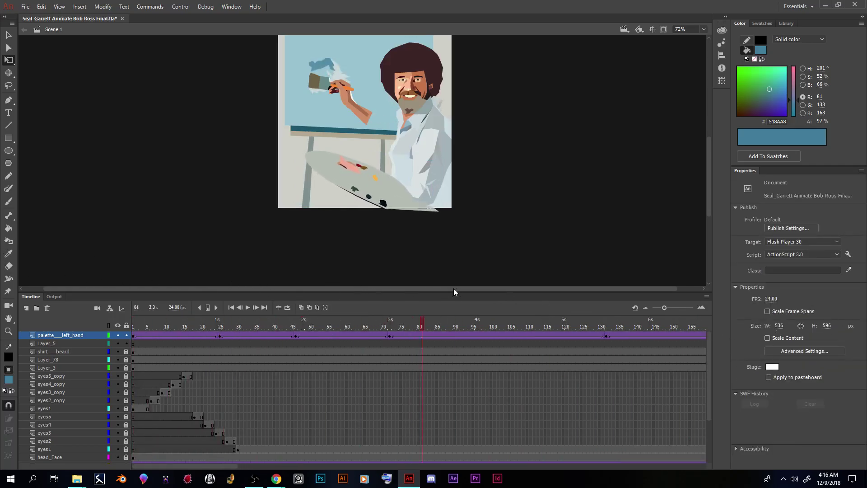
{"action": "key", "text": "Return"}
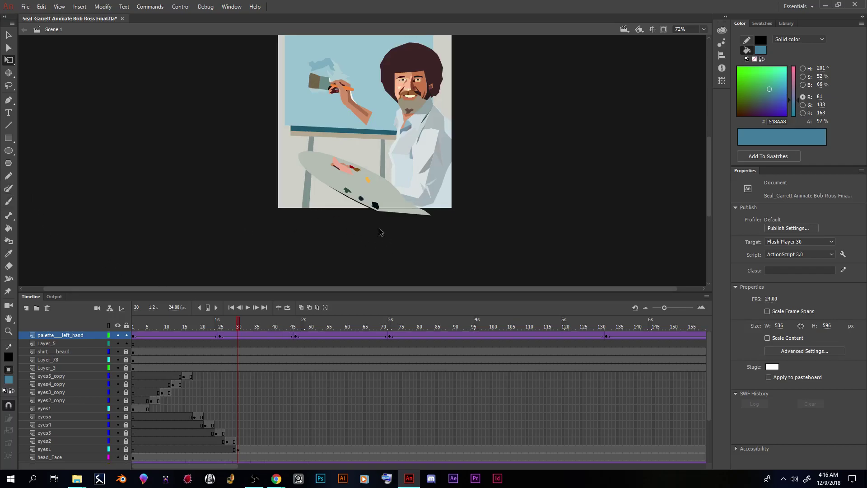
{"action": "left_click", "coordinate": [7, 203]}
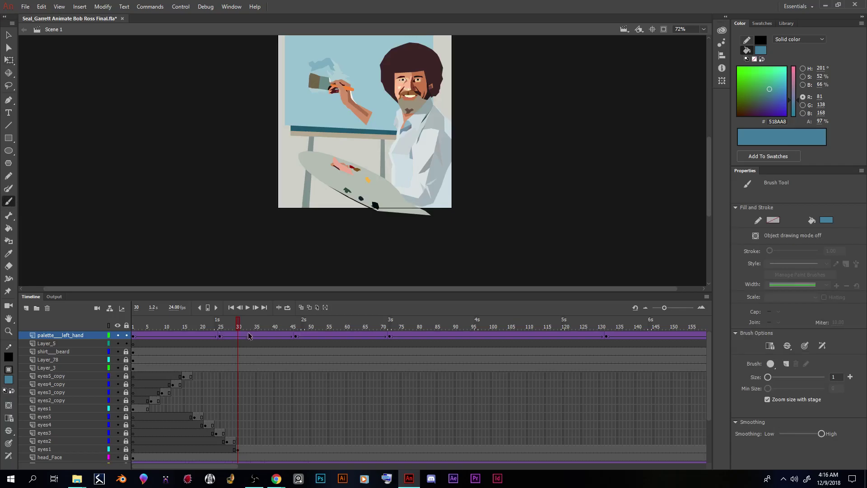
Examine the blink timing from frame 1 across the eyes1 and eyes2_copy to eyes5_copy layers
{"action": "left_click_drag", "start_coordinate": [240, 324], "coordinate": [20, 318]}
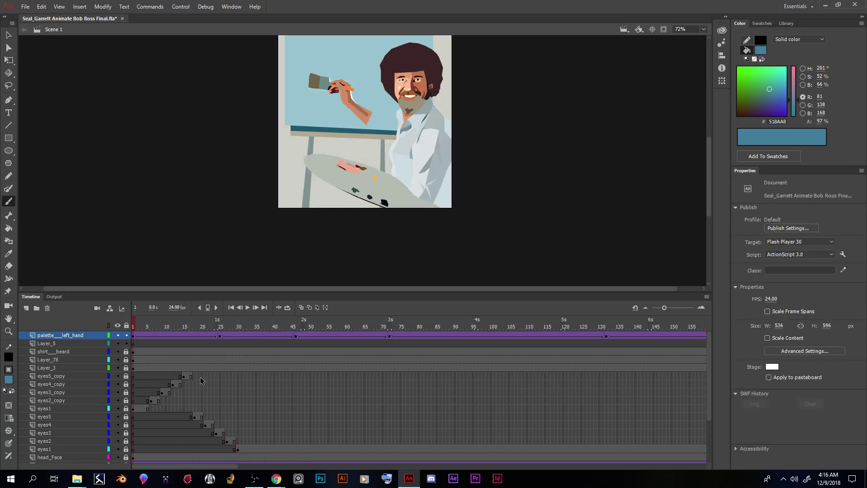
{"action": "left_click", "coordinate": [152, 401]}
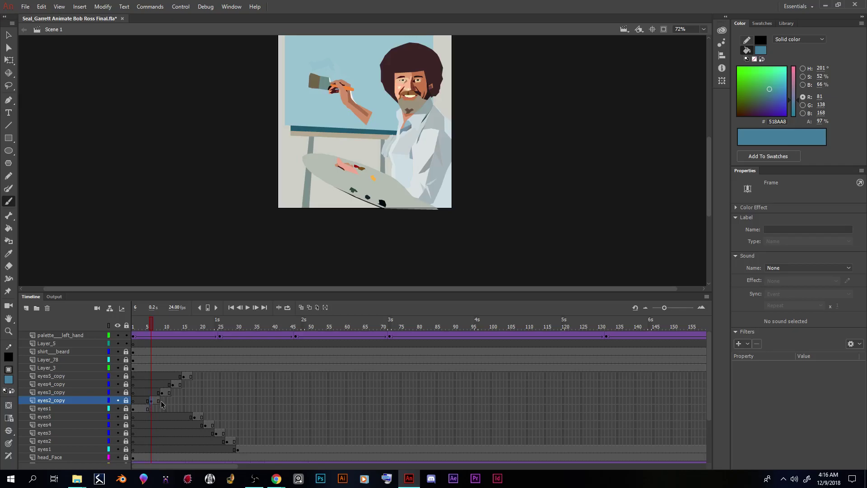
{"action": "left_click_drag", "start_coordinate": [159, 403], "coordinate": [154, 404]}
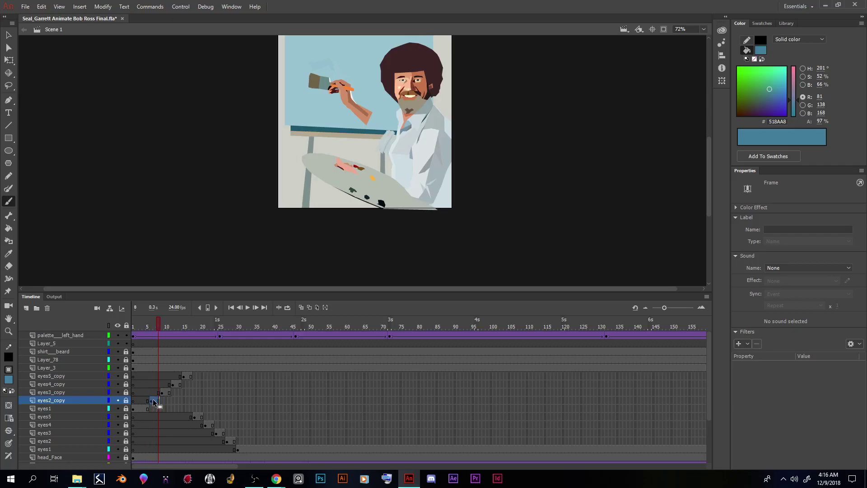
{"action": "left_click", "coordinate": [155, 384]}
{"action": "left_click_drag", "start_coordinate": [158, 329], "coordinate": [187, 377]}
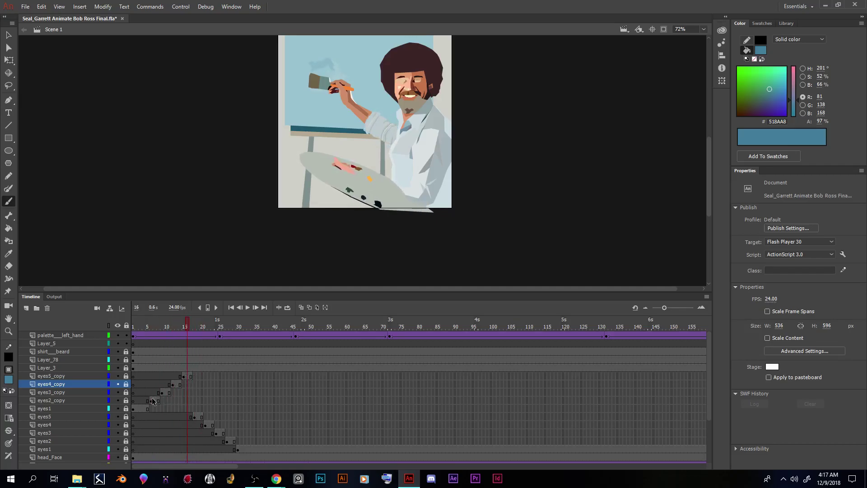
{"action": "left_click_drag", "start_coordinate": [151, 403], "coordinate": [158, 401]}
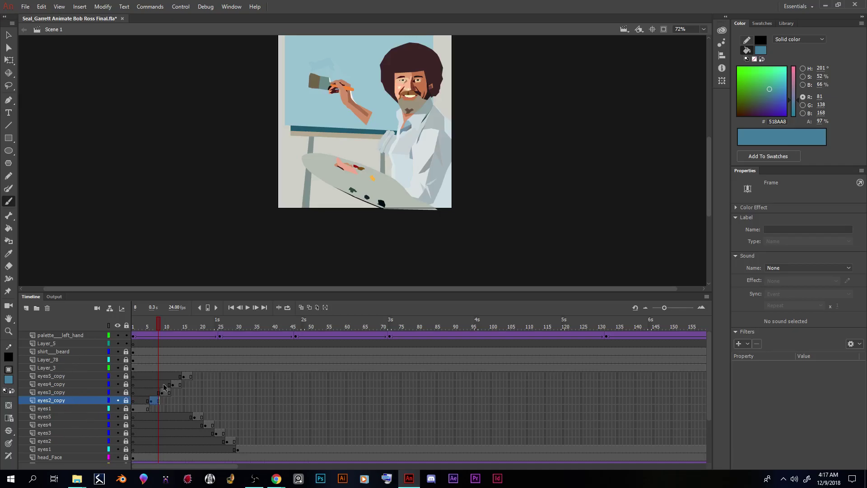
{"action": "left_click", "coordinate": [134, 410]}
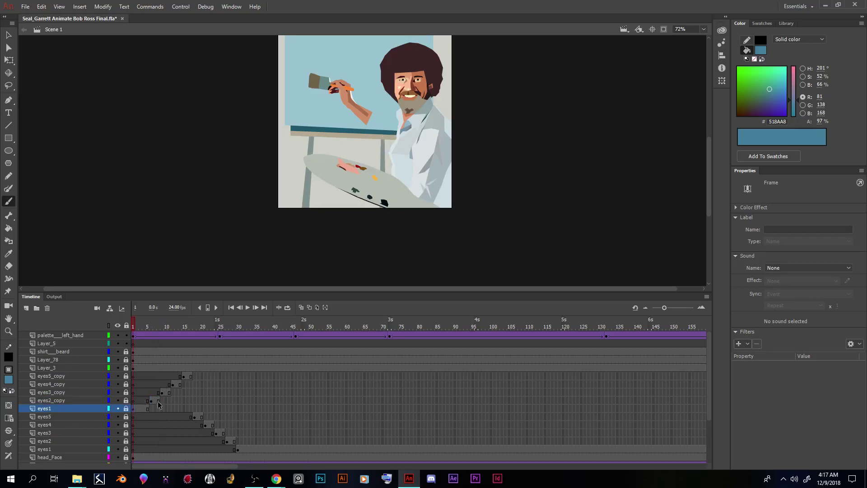
{"action": "left_click", "coordinate": [184, 376]}
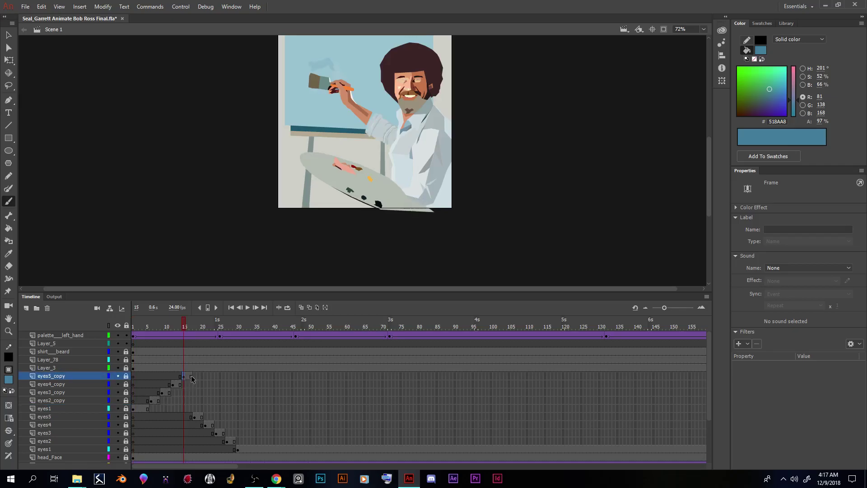
Move eyes5_copy's blink frames 15–17 down to eyes4_copy, and the combined frames 12–17 down to eyes3_copy
{"action": "left_click", "coordinate": [189, 377]}
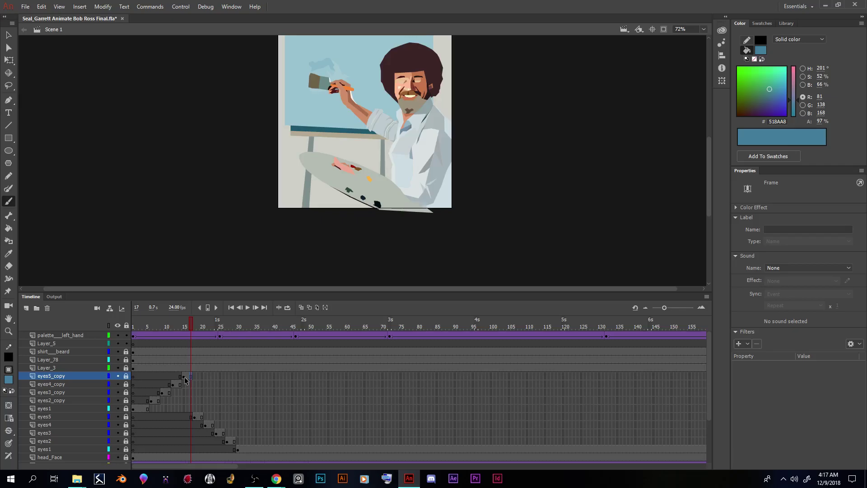
{"action": "left_click", "coordinate": [185, 377], "text": "shift"}
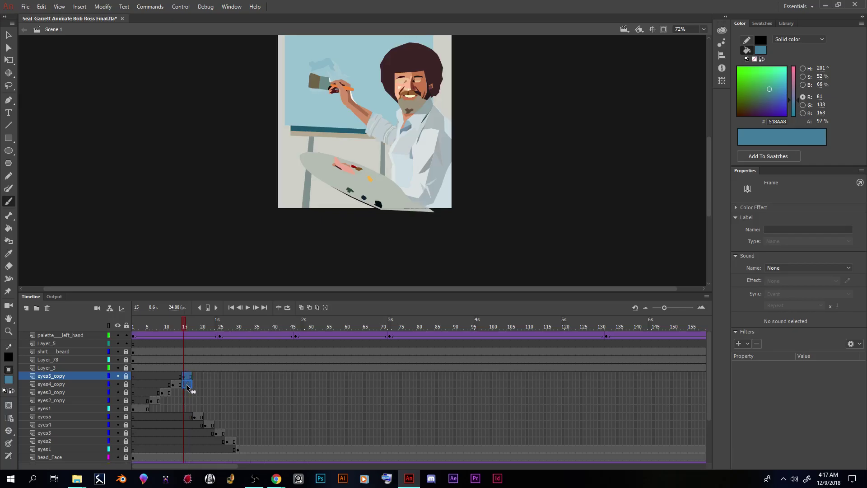
{"action": "left_click_drag", "start_coordinate": [186, 384], "coordinate": [186, 384]}
{"action": "left_click", "coordinate": [174, 384]}
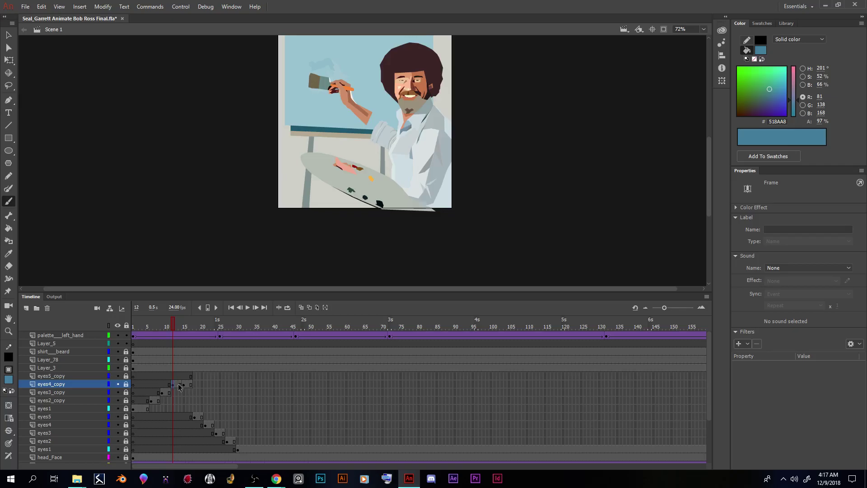
{"action": "left_click_drag", "start_coordinate": [179, 386], "coordinate": [185, 386]}
{"action": "left_click", "coordinate": [191, 385]}
{"action": "left_click_drag", "start_coordinate": [177, 387], "coordinate": [164, 397]}
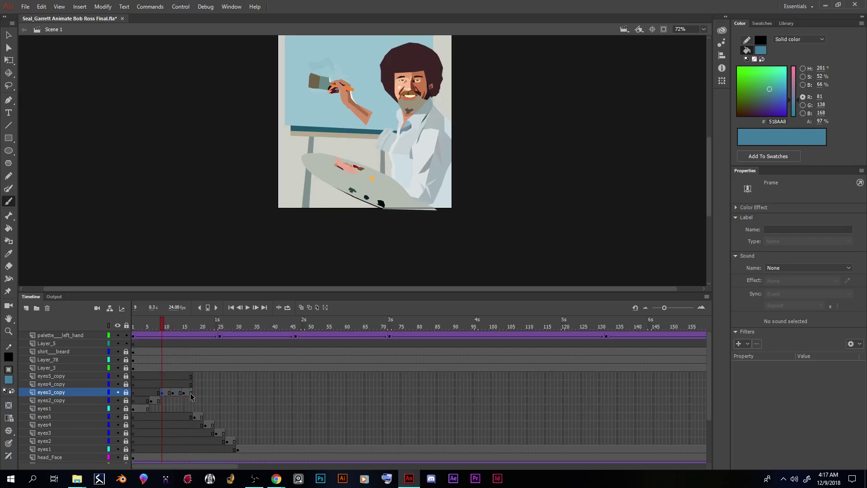
Gather the remaining blink frames from the eyes copies and eyes5 to eyes2 onto the upper eyes1 layer, through frame 29
{"action": "left_click_drag", "start_coordinate": [190, 396], "coordinate": [221, 409]}
{"action": "left_click", "coordinate": [195, 417]}
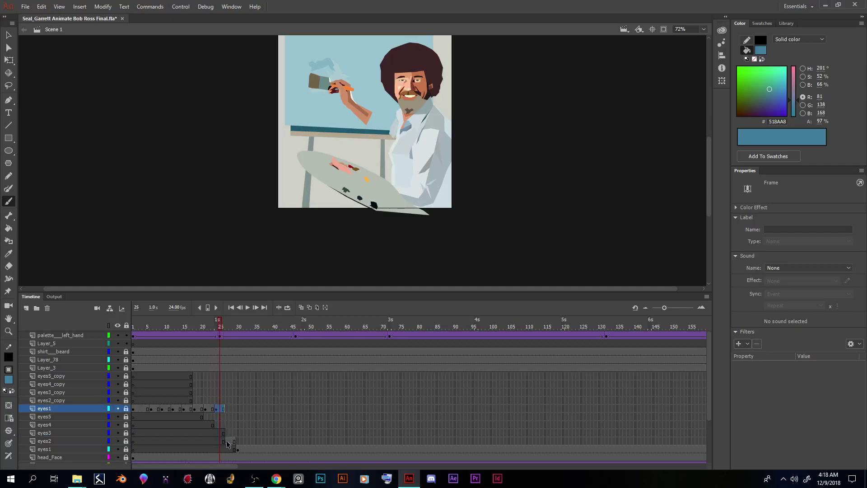
{"action": "left_click", "coordinate": [226, 442]}
{"action": "left_click_drag", "start_coordinate": [235, 444], "coordinate": [232, 409]}
Move frames 30 to 200 of the lower eyes1 layer onto the upper eyes1 layer at the same frames
{"action": "scroll", "coordinate": [239, 427], "scroll_direction": "down", "scroll_amount": 2}
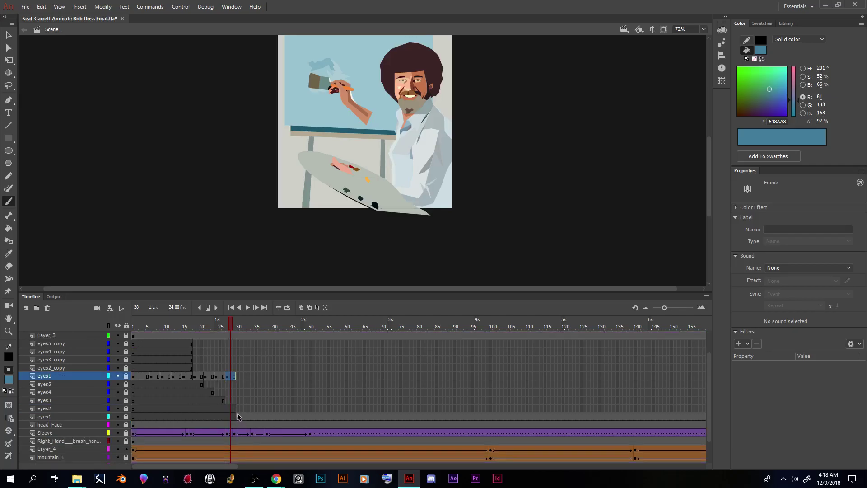
{"action": "left_click", "coordinate": [238, 416]}
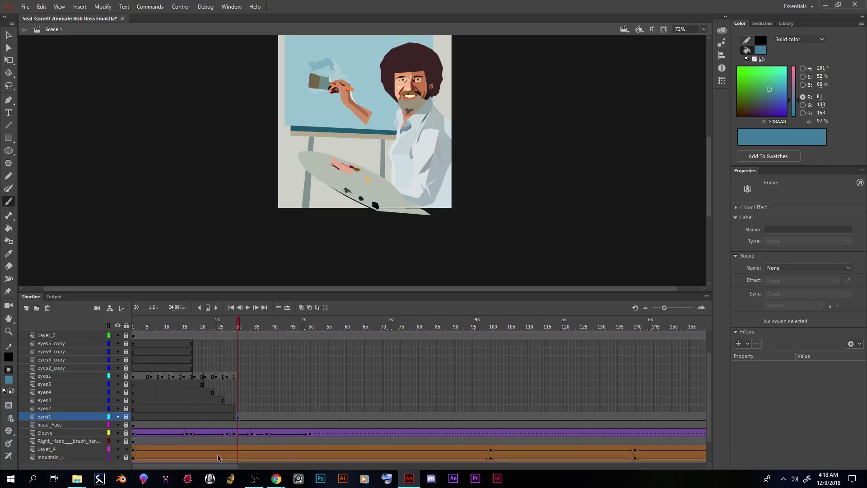
{"action": "left_click_drag", "start_coordinate": [219, 466], "coordinate": [271, 466]}
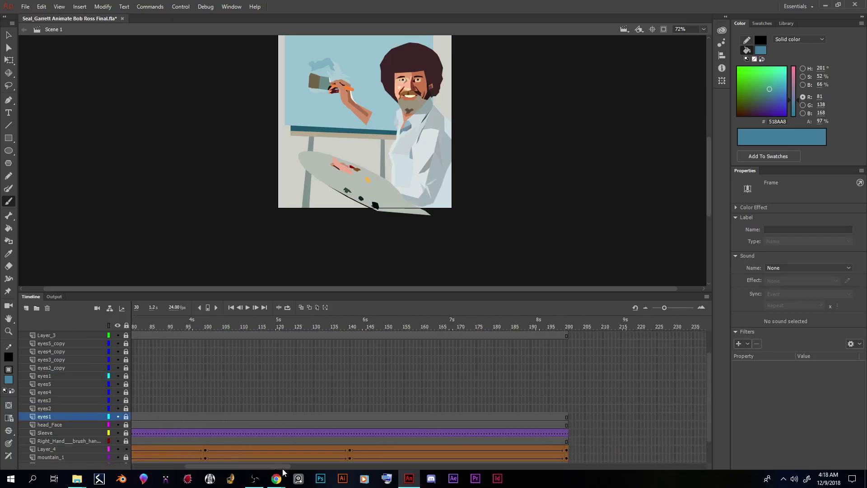
{"action": "left_click", "coordinate": [567, 417], "text": "shift"}
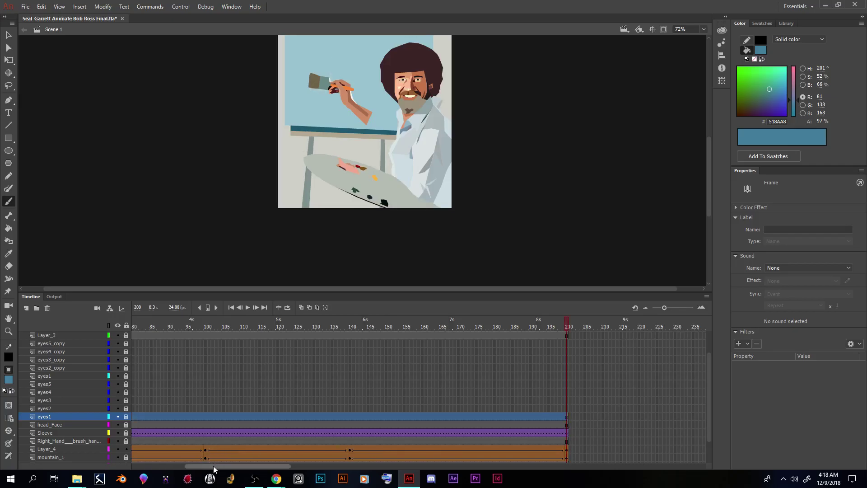
{"action": "left_click_drag", "start_coordinate": [213, 465], "coordinate": [155, 461]}
{"action": "left_click_drag", "start_coordinate": [264, 417], "coordinate": [261, 376]}
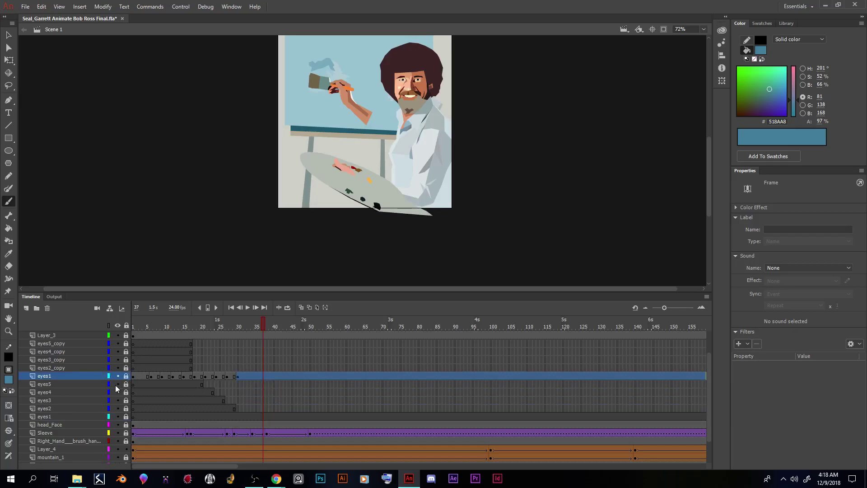
Delete the emptied eyes5, eyes4, eyes3, eyes2 and lower eyes1 layers
{"action": "left_click", "coordinate": [65, 385]}
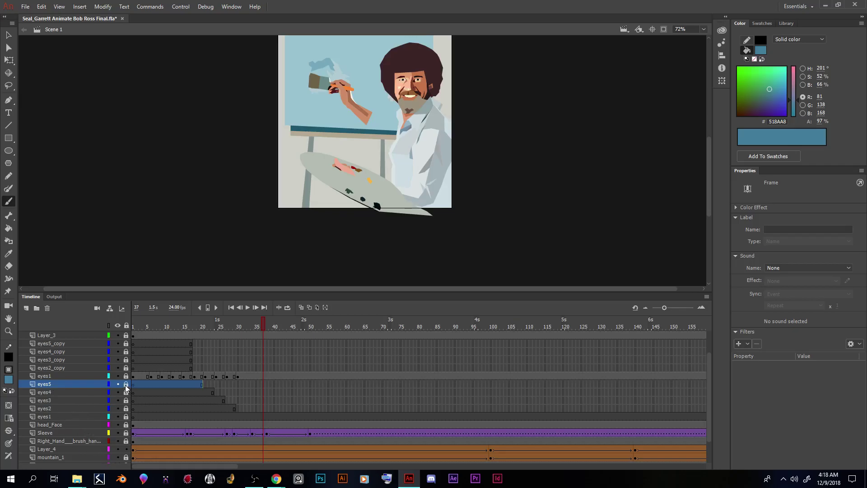
{"action": "left_click", "coordinate": [48, 418], "text": "shift"}
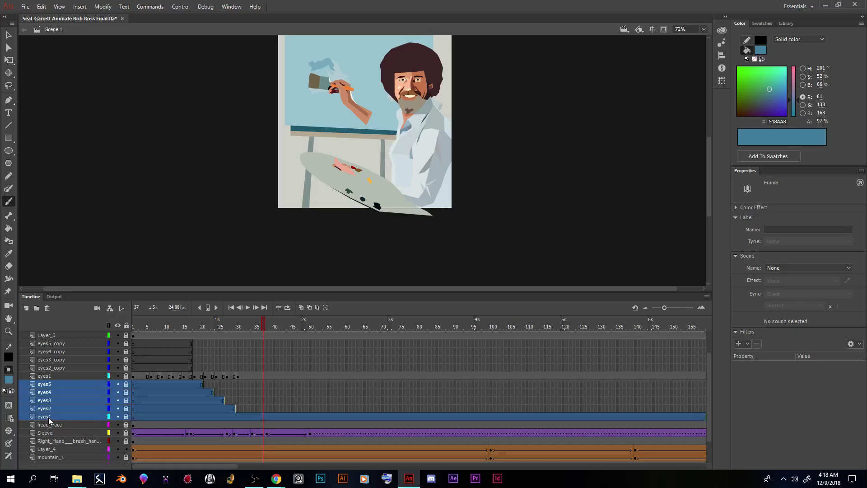
{"action": "left_click", "coordinate": [47, 385]}
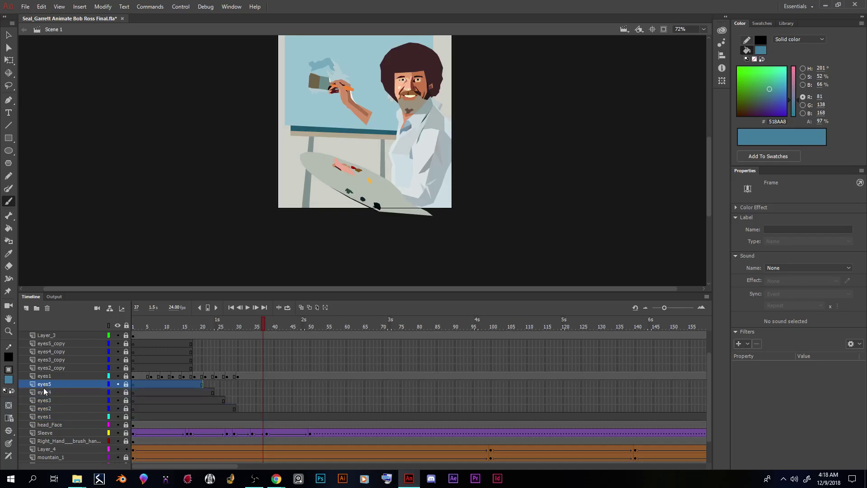
{"action": "left_click", "coordinate": [47, 416], "text": "shift"}
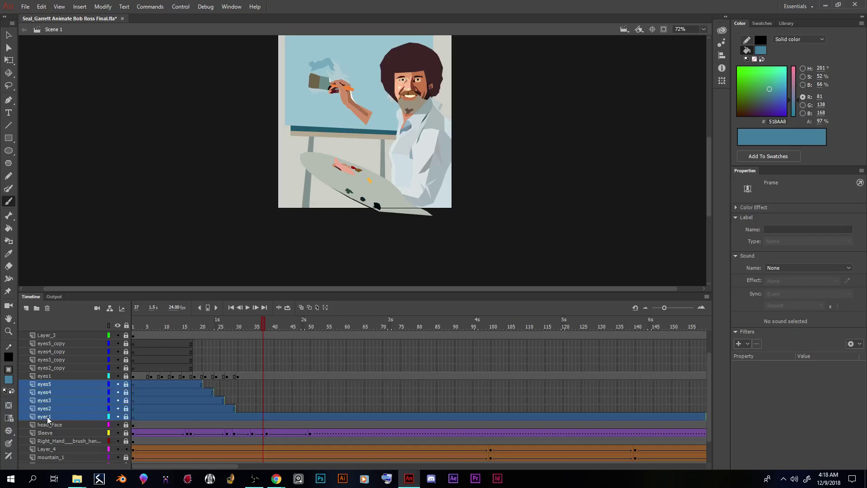
{"action": "right_click", "coordinate": [51, 393]}
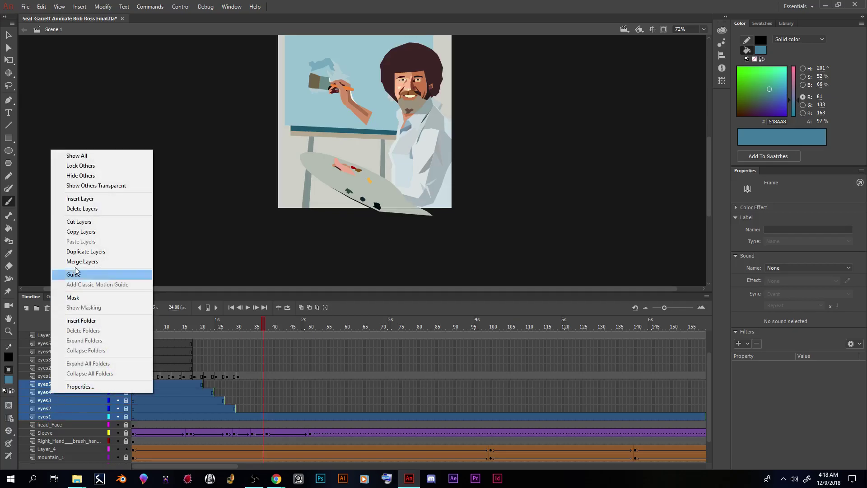
{"action": "left_click", "coordinate": [86, 209]}
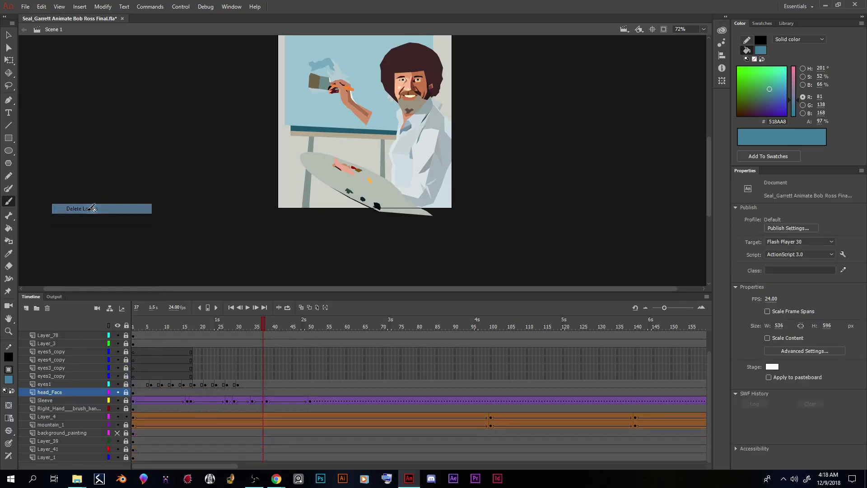
Delete the emptied eyes5_copy, eyes4_copy, eyes3_copy and eyes2_copy layers
{"action": "left_click", "coordinate": [48, 352]}
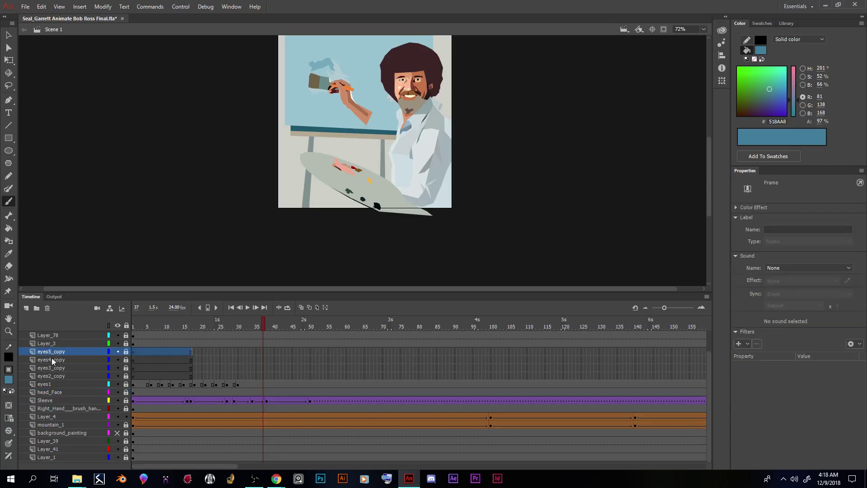
{"action": "left_click", "coordinate": [58, 377], "text": "shift"}
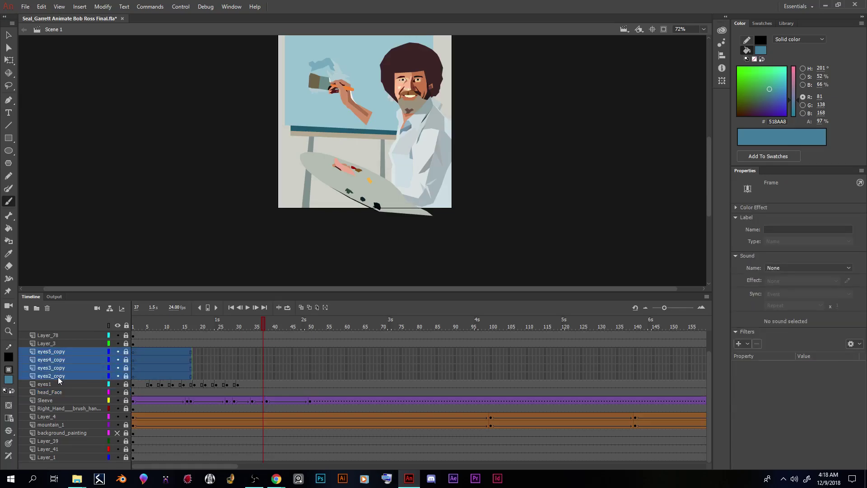
{"action": "right_click", "coordinate": [58, 377]}
{"action": "left_click", "coordinate": [85, 205]}
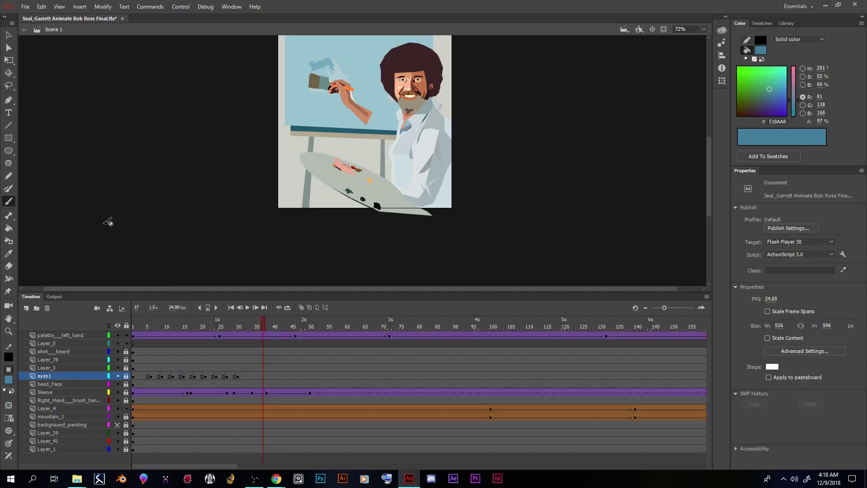
Delete Layer_5, located between the palette___left_hand and shirt___beard layers
{"action": "left_click", "coordinate": [47, 343]}
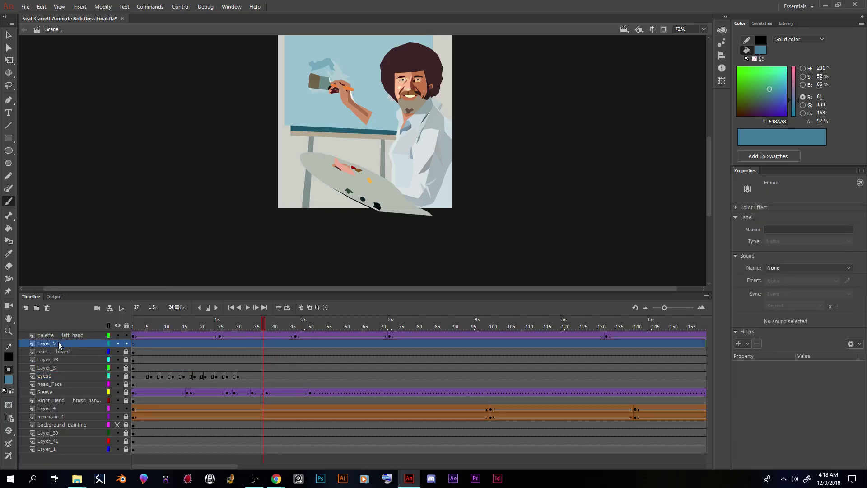
{"action": "right_click", "coordinate": [56, 344]}
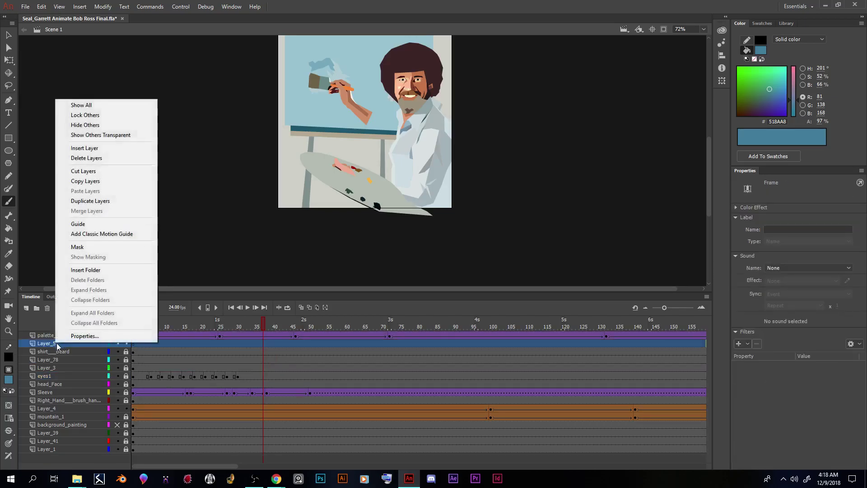
{"action": "left_click", "coordinate": [86, 159]}
Scrub between frames 17 and 55 to review the blink and arm motion, stop at frame 40 and activate the Subselection tool
{"action": "mouse_move", "coordinate": [264, 325]}
{"action": "left_mouse_down"}
{"action": "mouse_move", "coordinate": [667, 325]}
{"action": "mouse_move", "coordinate": [241, 325]}
{"action": "mouse_move", "coordinate": [801, 335]}
{"action": "mouse_move", "coordinate": [134, 327]}
{"action": "mouse_move", "coordinate": [316, 326]}
{"action": "mouse_move", "coordinate": [277, 327]}
{"action": "left_mouse_up"}
{"action": "scroll", "coordinate": [262, 213], "scroll_direction": "up", "scroll_amount": 3}
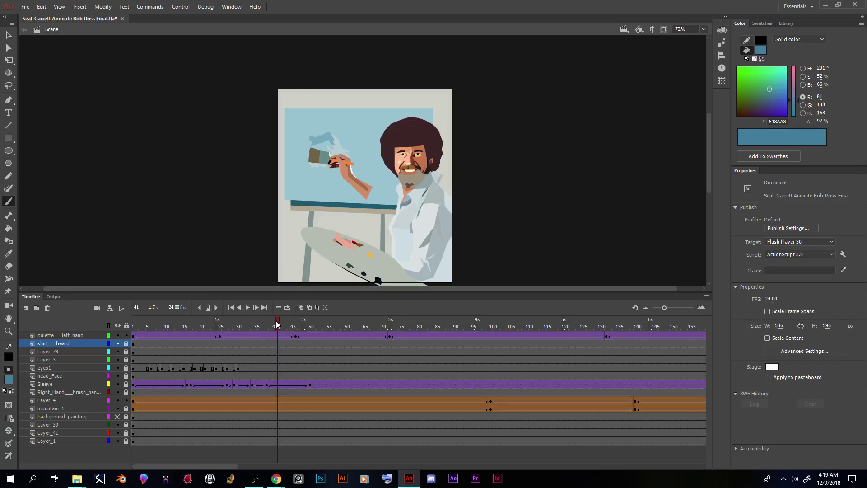
{"action": "left_click_drag", "start_coordinate": [277, 324], "coordinate": [186, 415]}
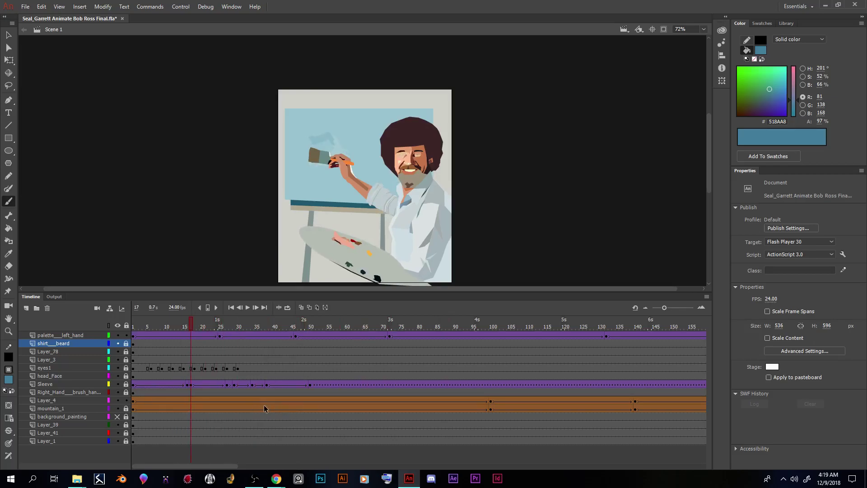
{"action": "left_click_drag", "start_coordinate": [192, 325], "coordinate": [329, 344]}
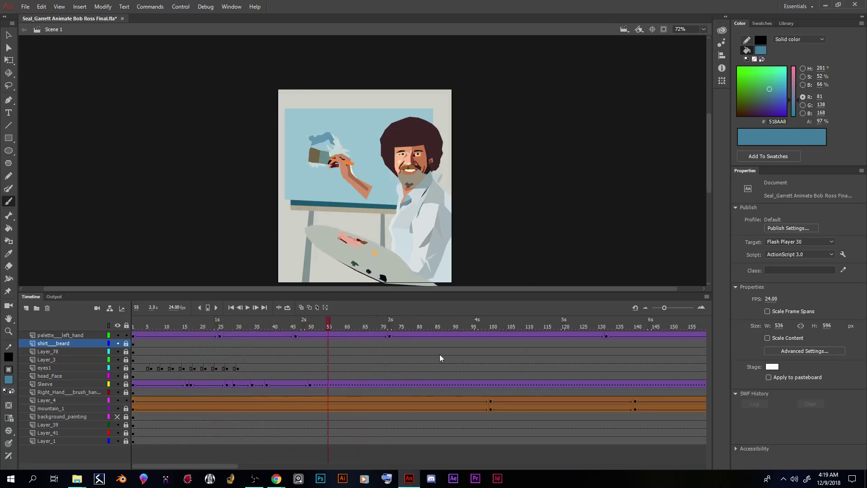
{"action": "left_click_drag", "start_coordinate": [440, 358], "coordinate": [274, 343]}
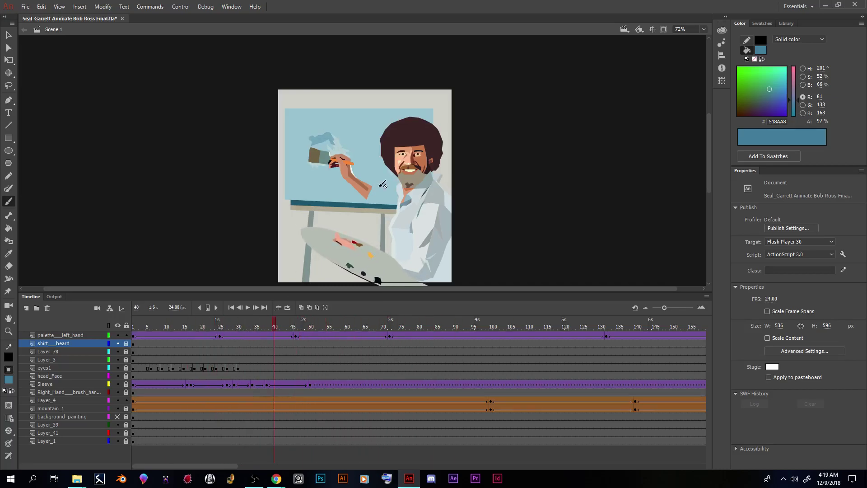
{"action": "left_click", "coordinate": [8, 47]}
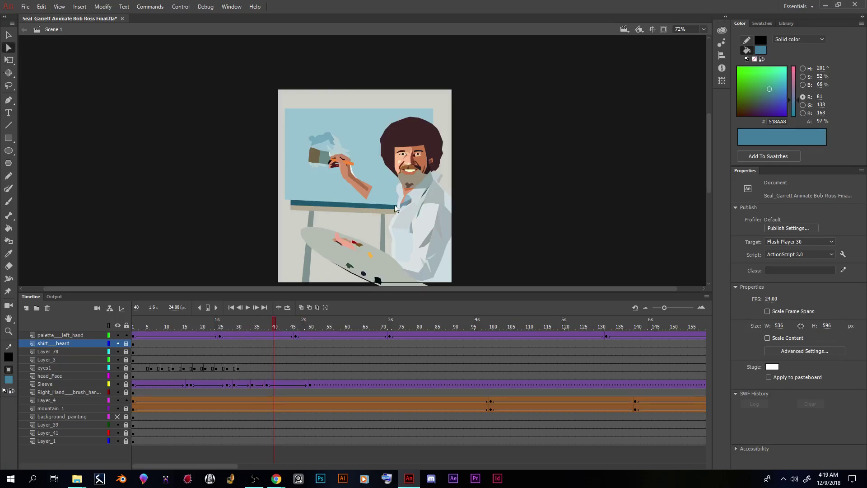